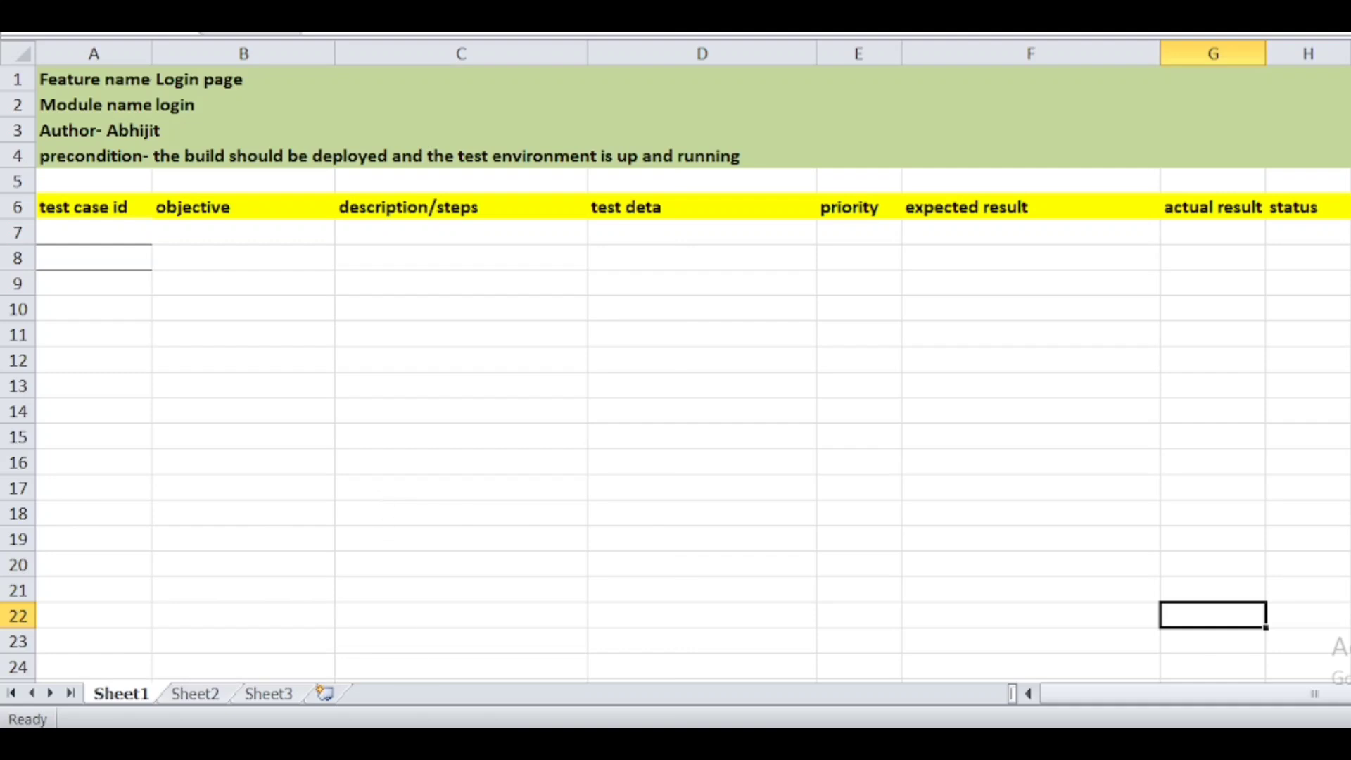
# - Switch from the Excel test case sheet to the OrangeHRM login page in Chrome
pyautogui.hotkey('alt', 'Tab')
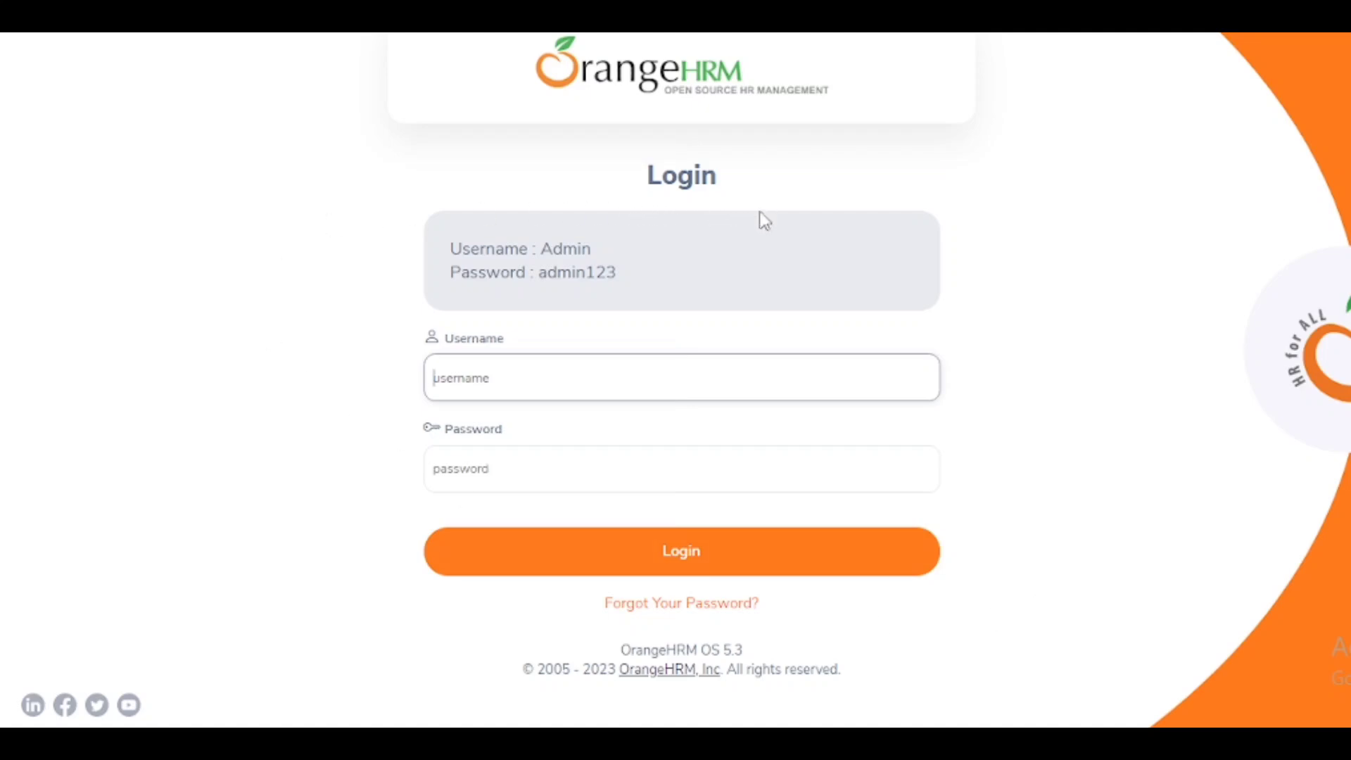
# - Look over the OrangeHRM login page, then go back to the Excel sheet
pyautogui.click(591, 84)
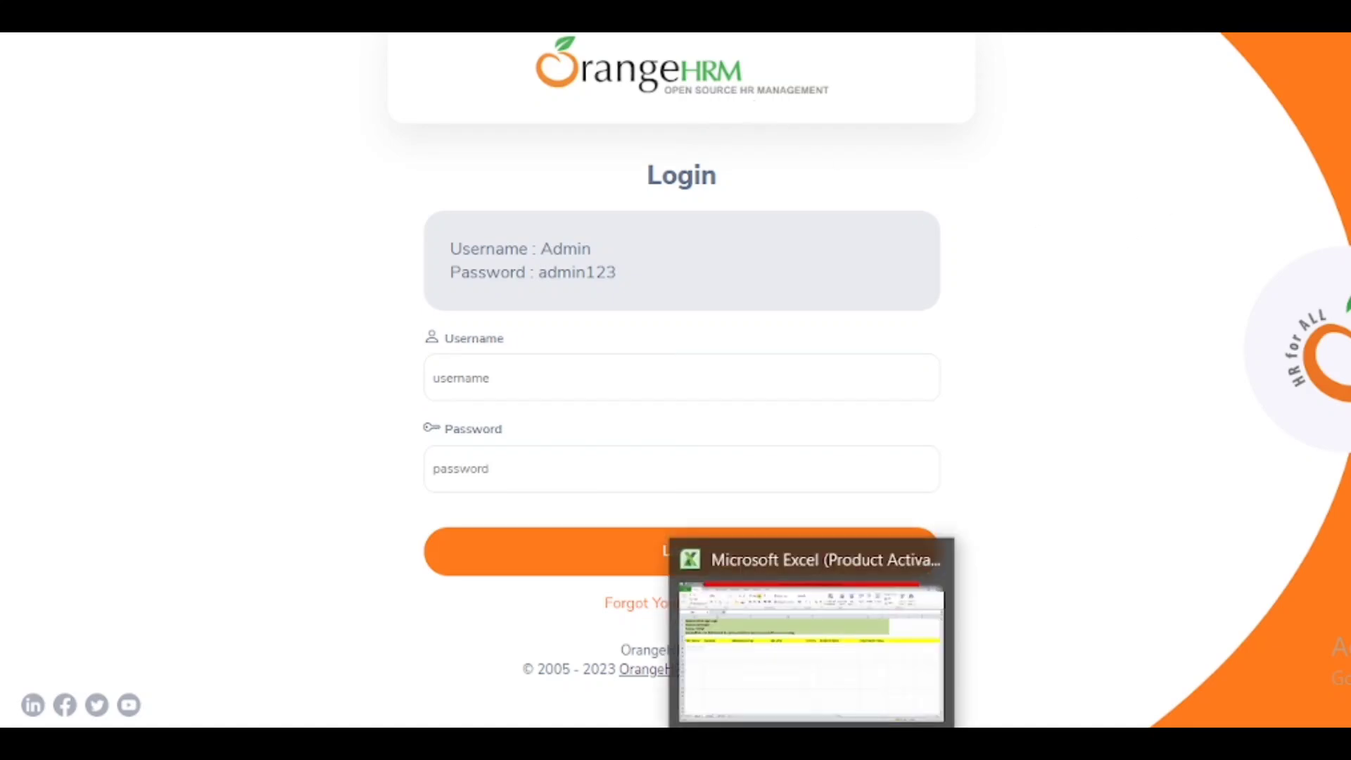
pyautogui.click(811, 637)
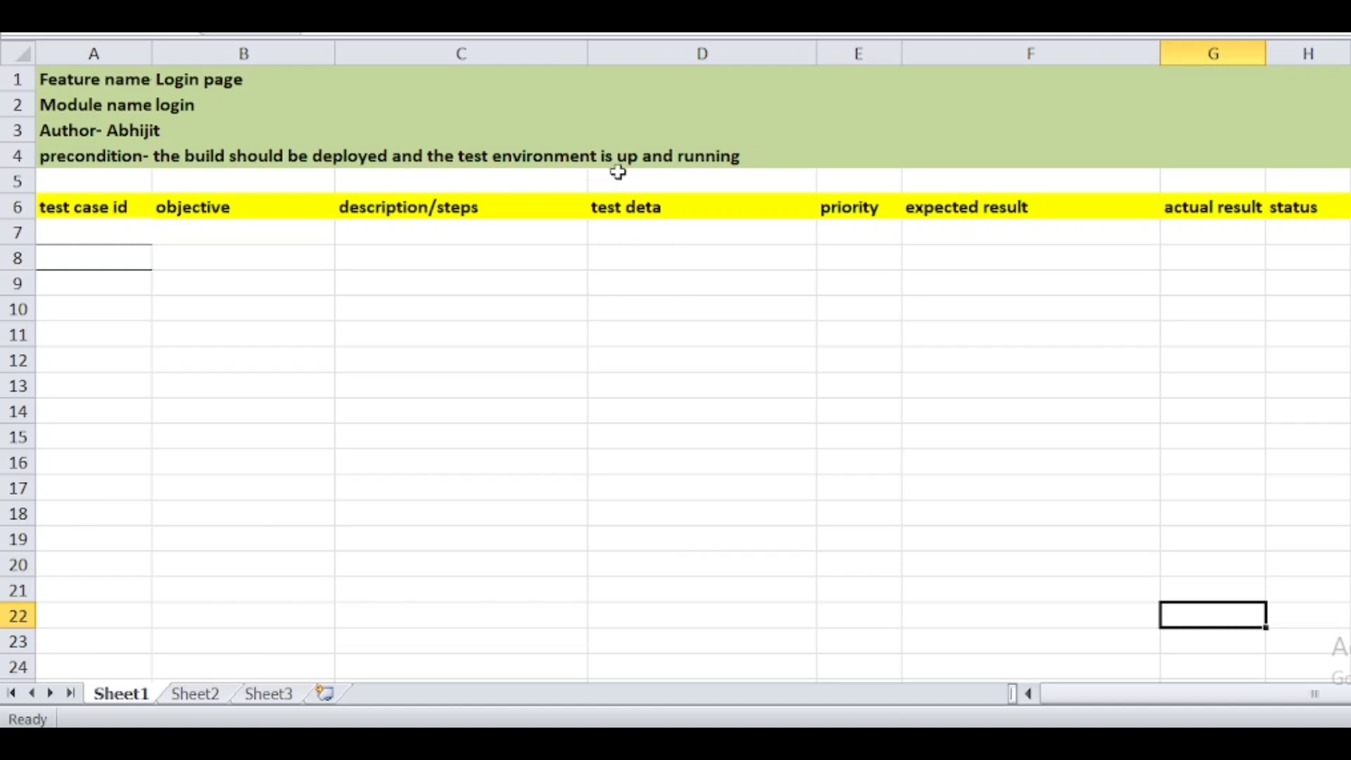
# - Enter Tc-001 in cell A7, correcting the typo, then glance back at OrangeHRM
pyautogui.click(103, 232)
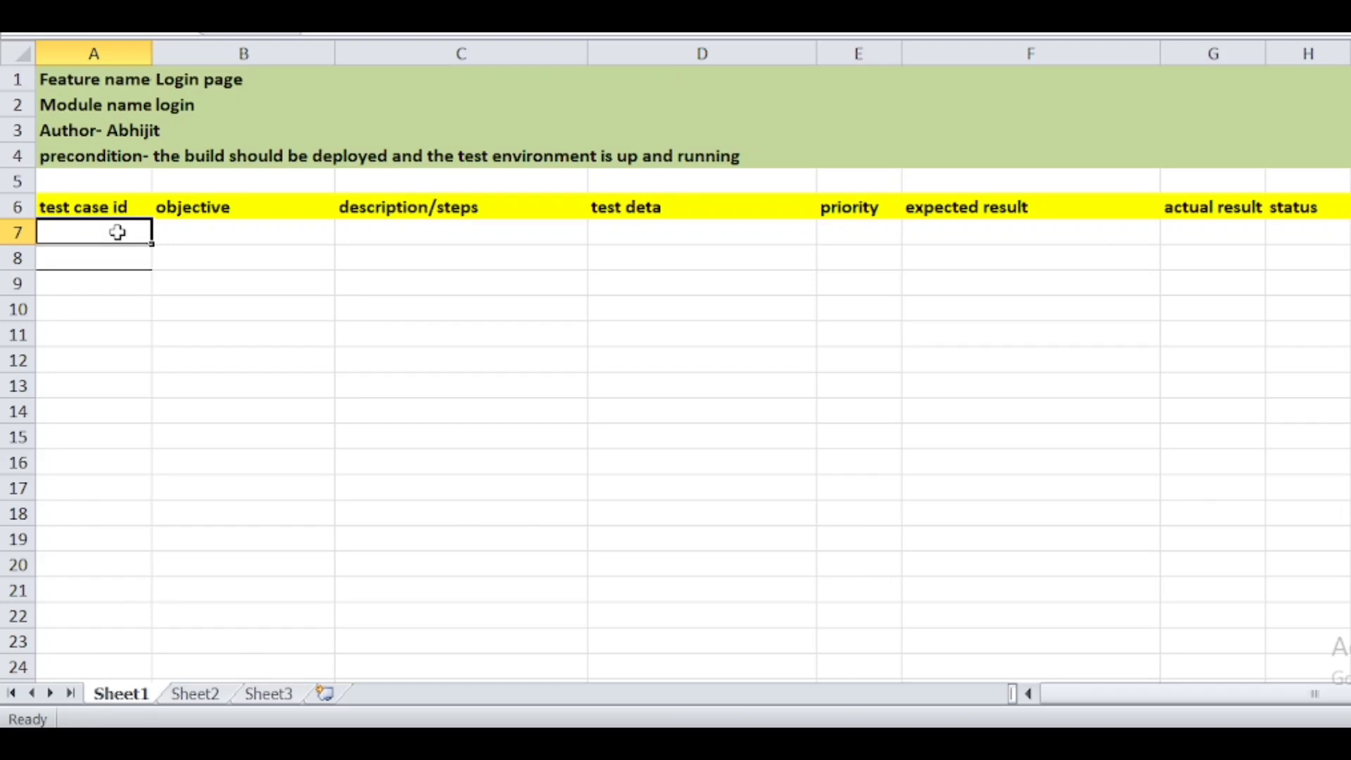
pyautogui.write('Tc')
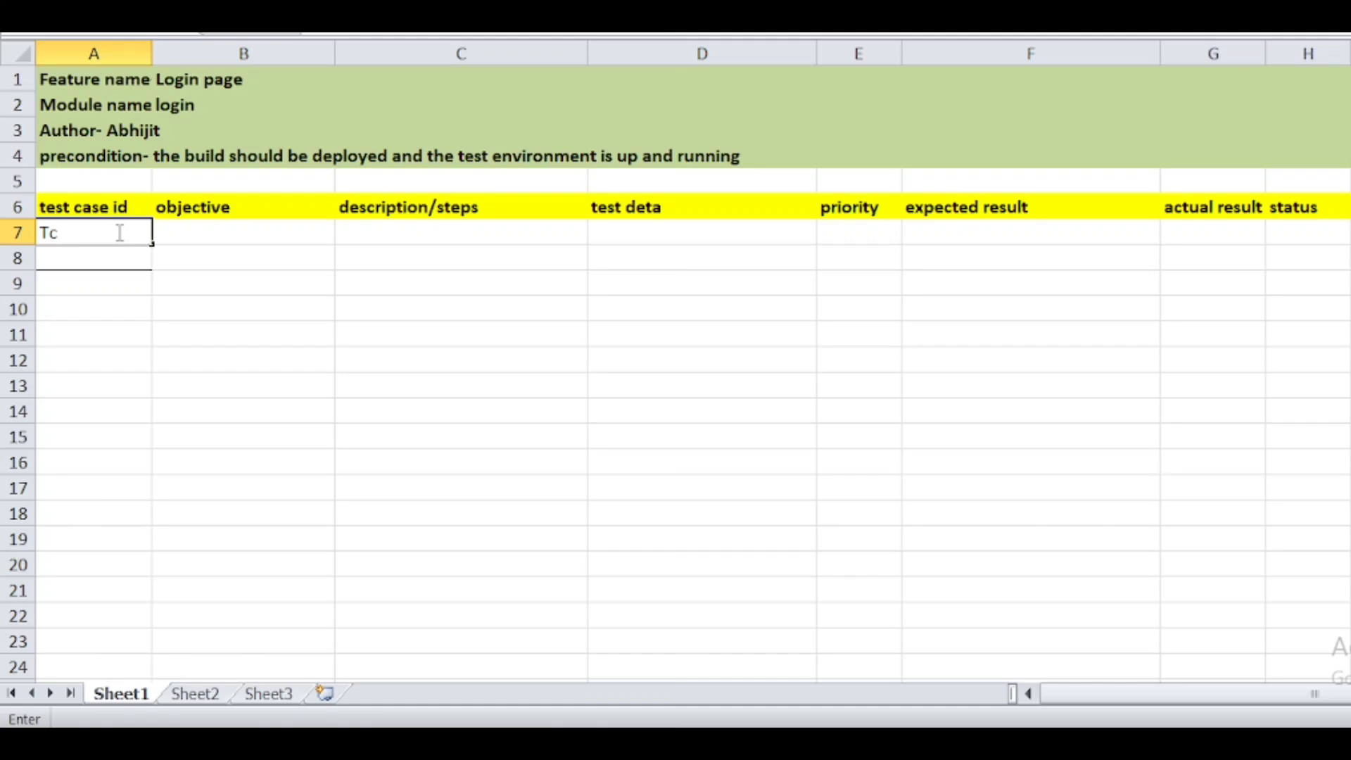
pyautogui.write('-')
pyautogui.write('oo1')
pyautogui.press('BackSpace')
pyautogui.press('BackSpace')
pyautogui.press('BackSpace')
pyautogui.write('001')
pyautogui.click(184, 233)
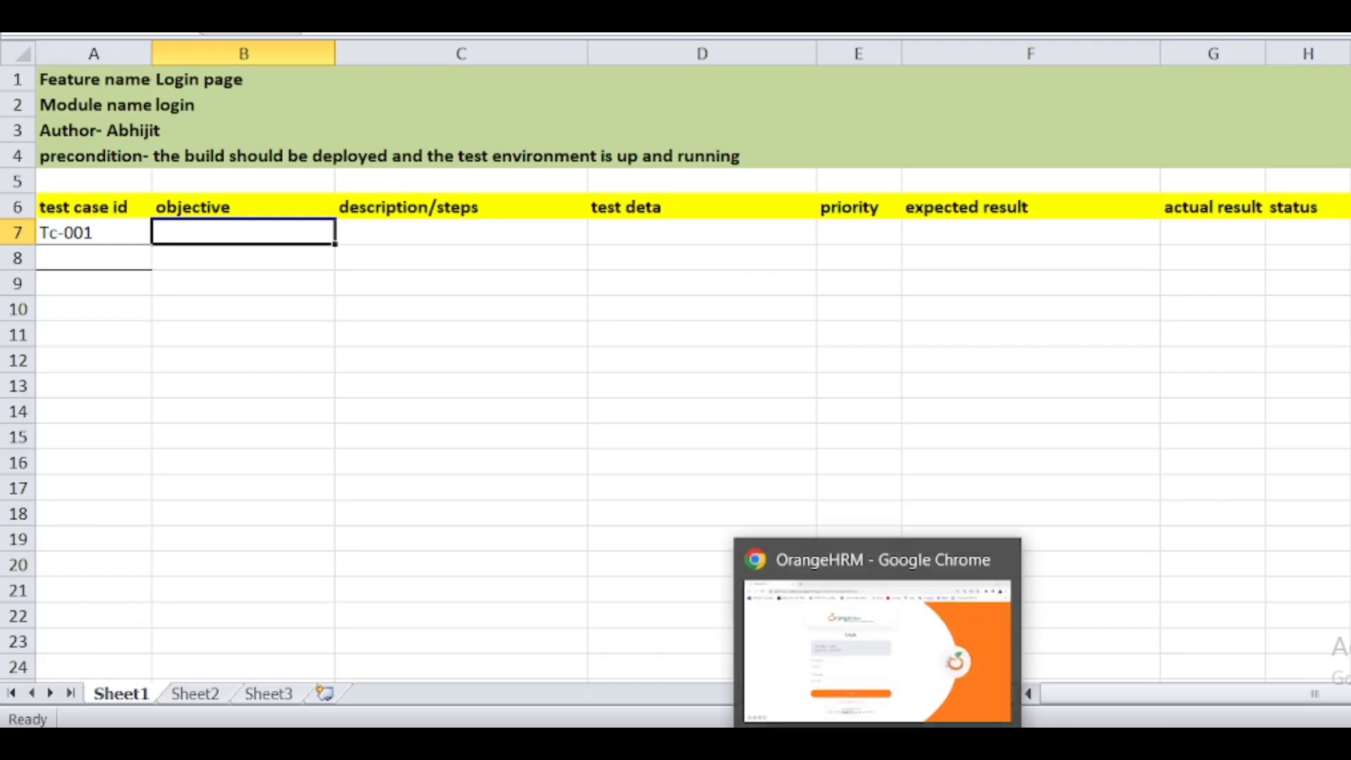
pyautogui.click(880, 627)
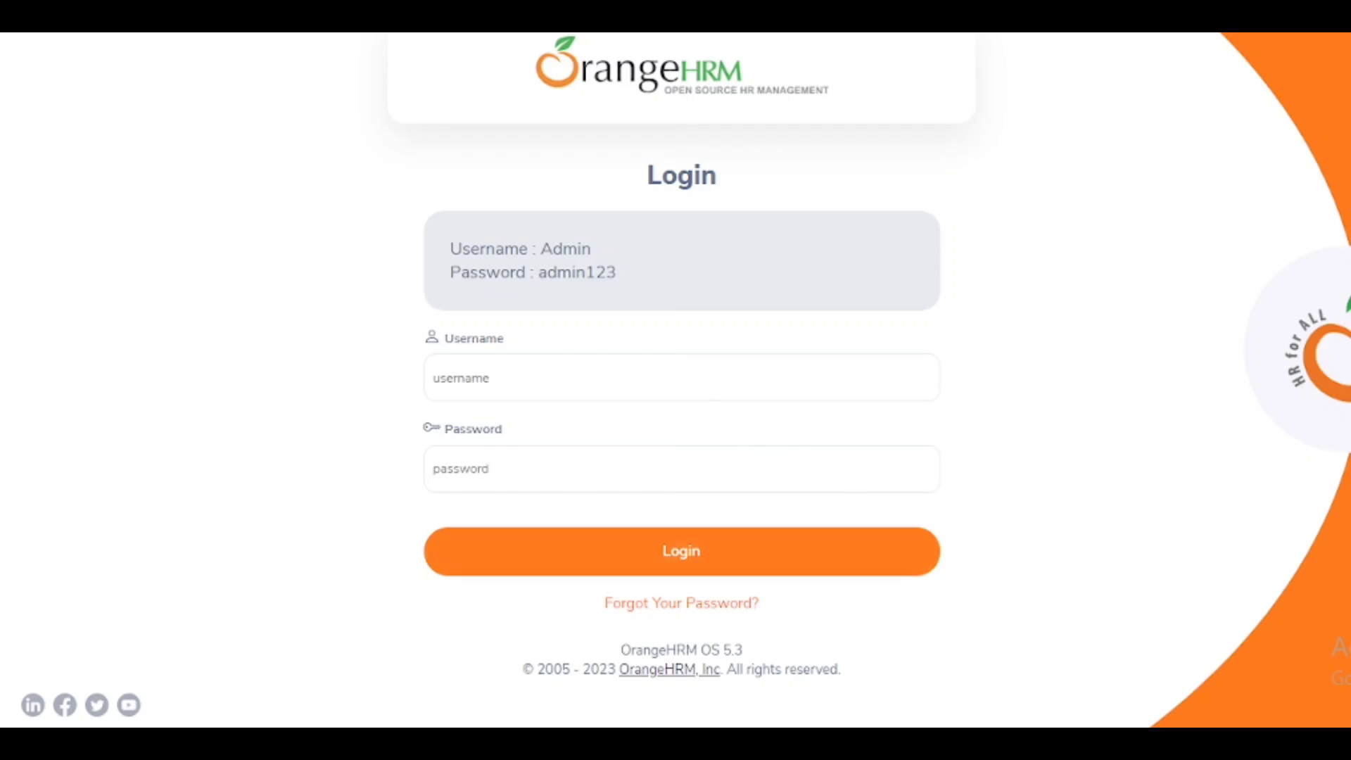
# - Return from the OrangeHRM login page to the Excel test case sheet
pyautogui.click(809, 648)
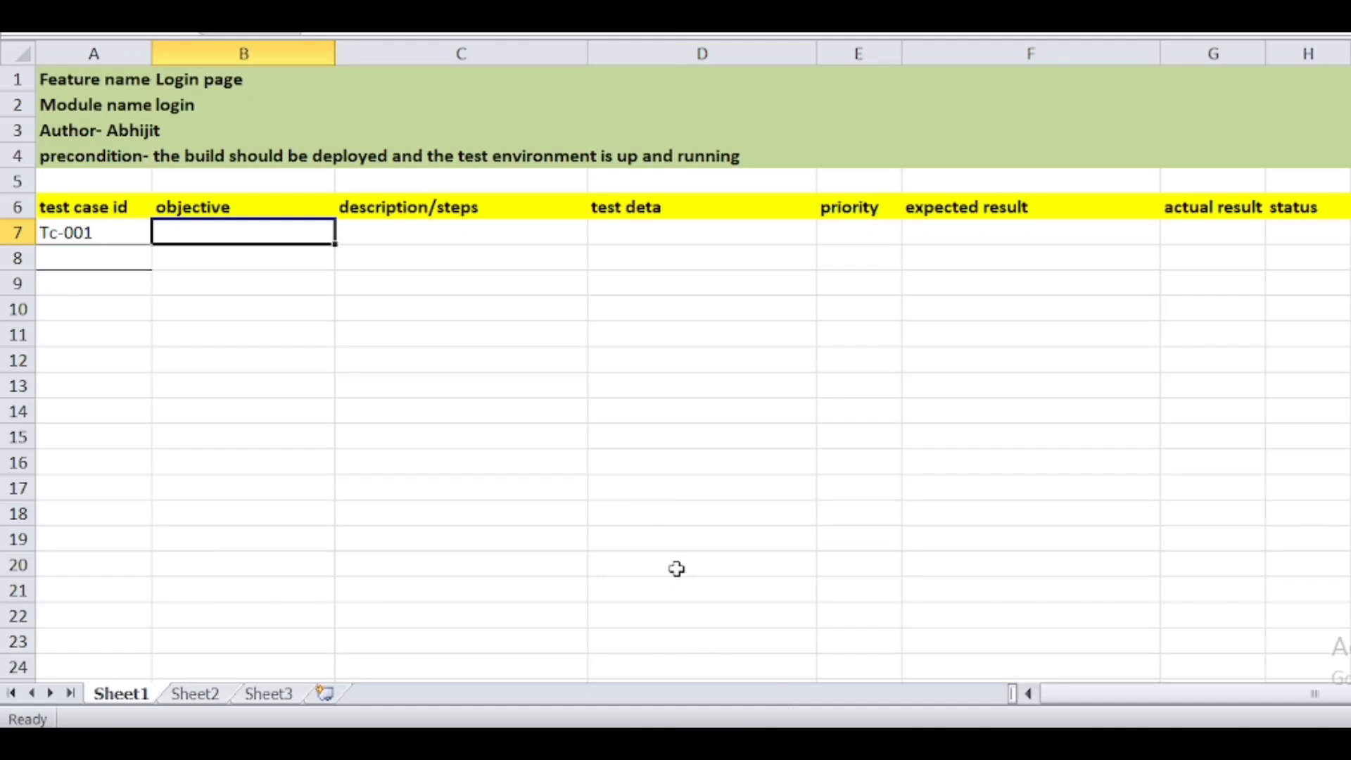
# - Write 'To validate that logo' / 'is visible' as a two-line objective in B7
pyautogui.write('T')
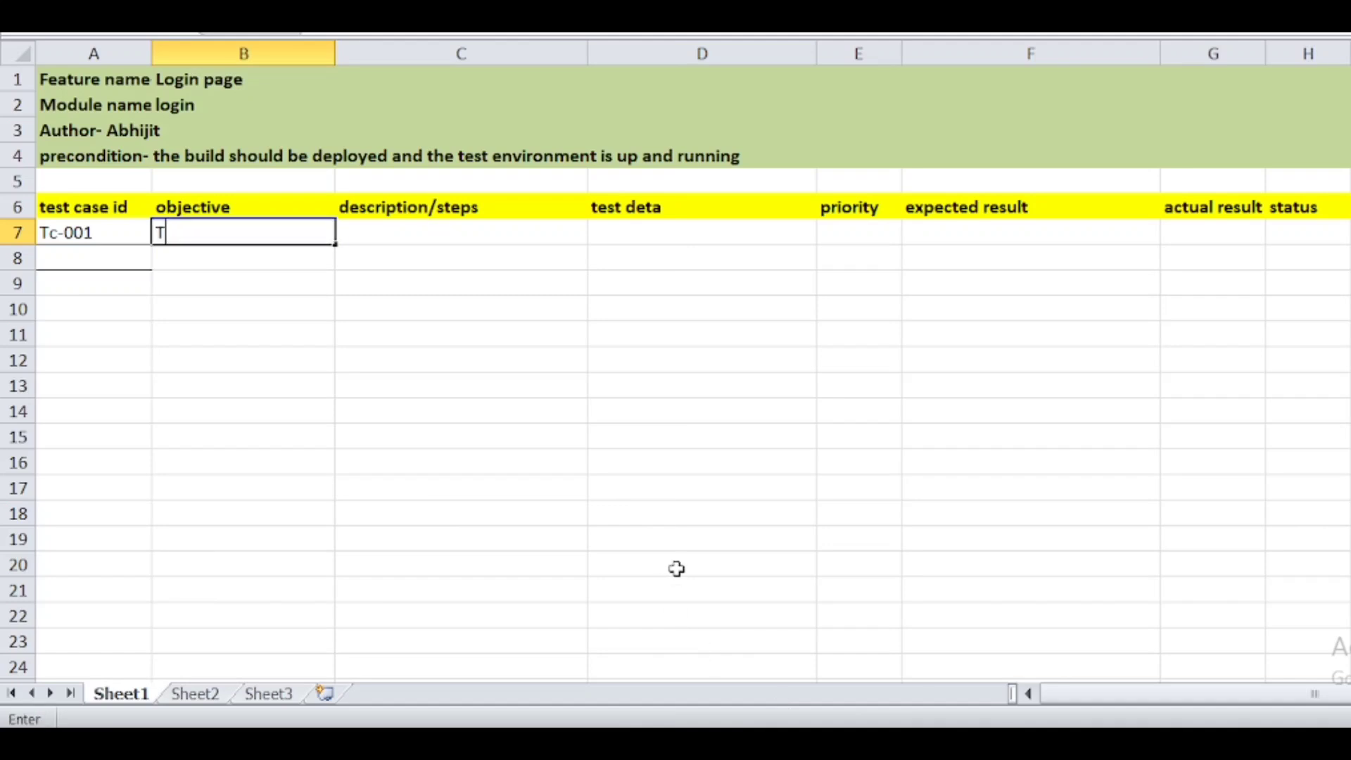
pyautogui.write('o validate')
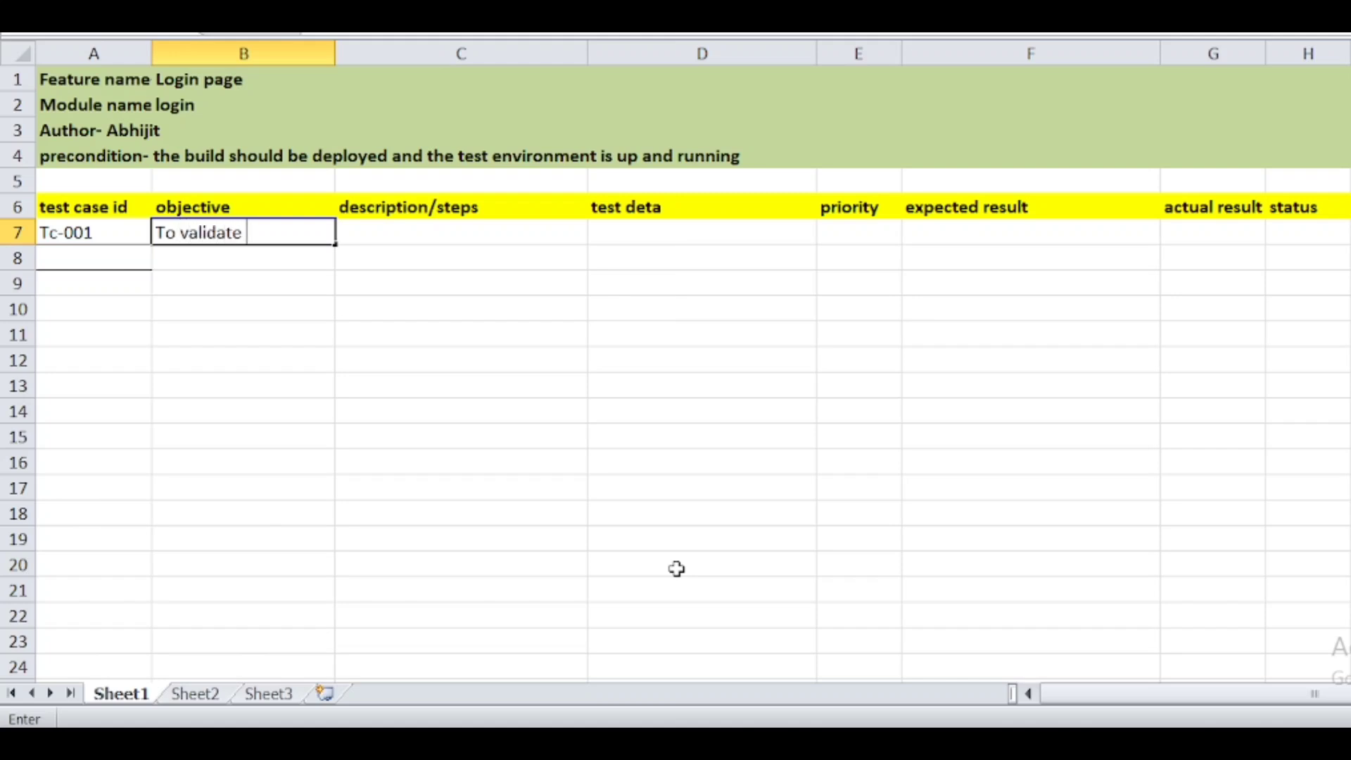
pyautogui.write(' that logo')
pyautogui.hotkey('alt', 'Return')
pyautogui.write('is visible')
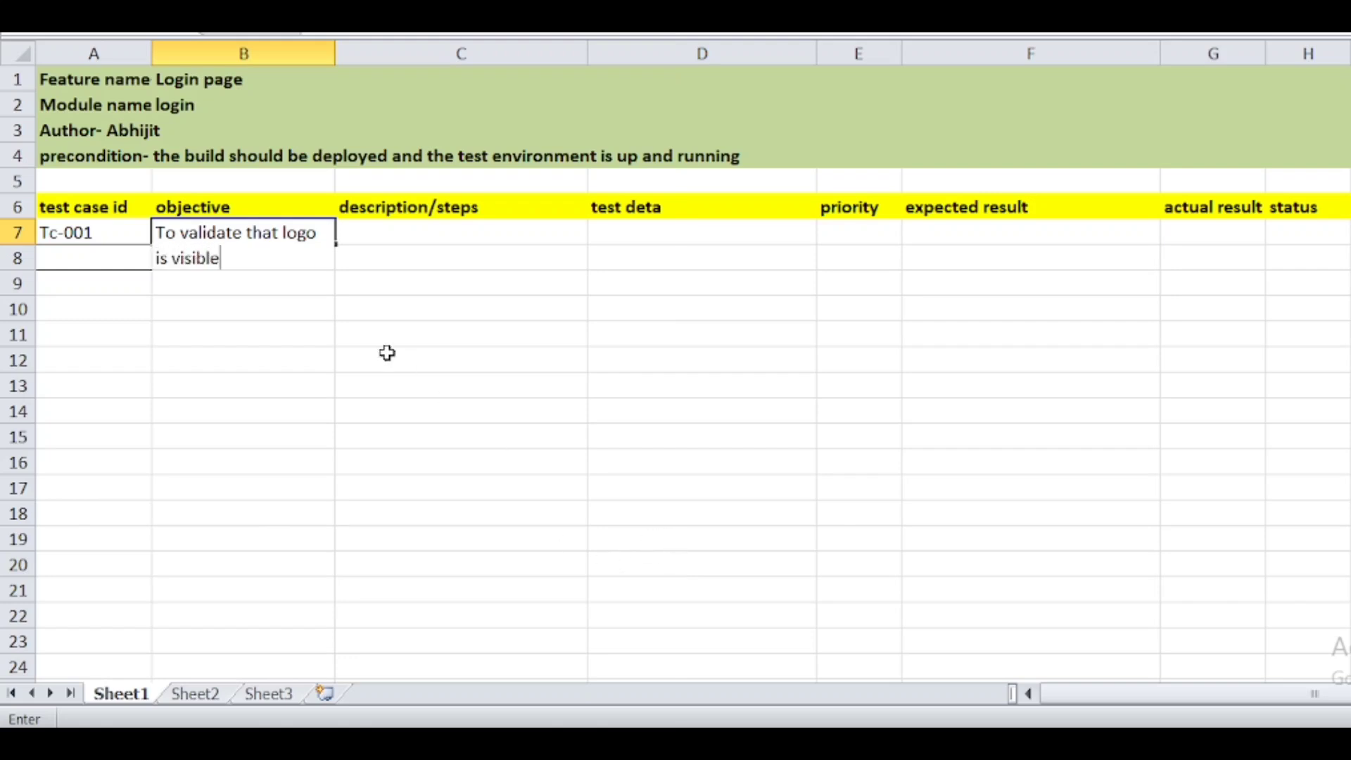
pyautogui.doubleClick(309, 253)
pyautogui.click(310, 253)
pyautogui.click(17, 238)
pyautogui.click(446, 248)
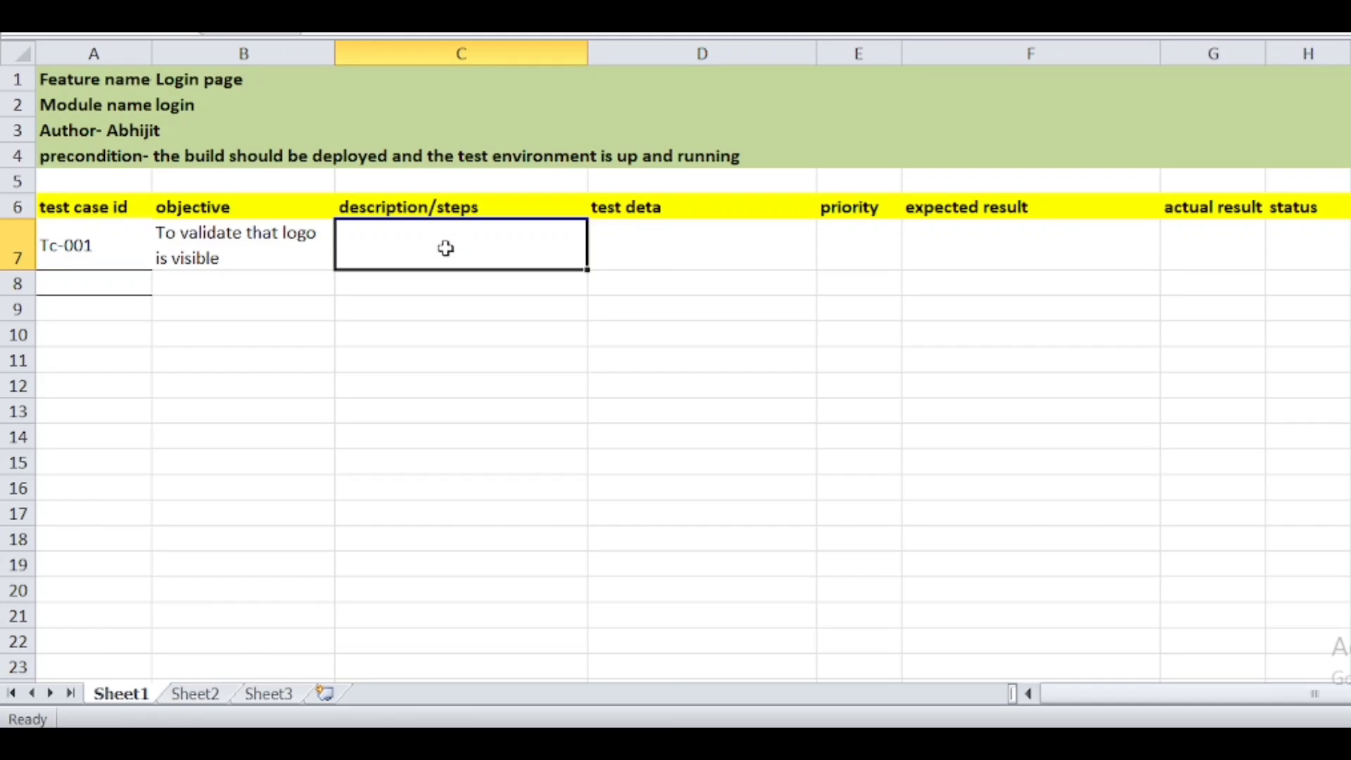
# - Enter 'Redirct to the web page' as the first Tc-001 step in C7
pyautogui.write('Redirct to the ')
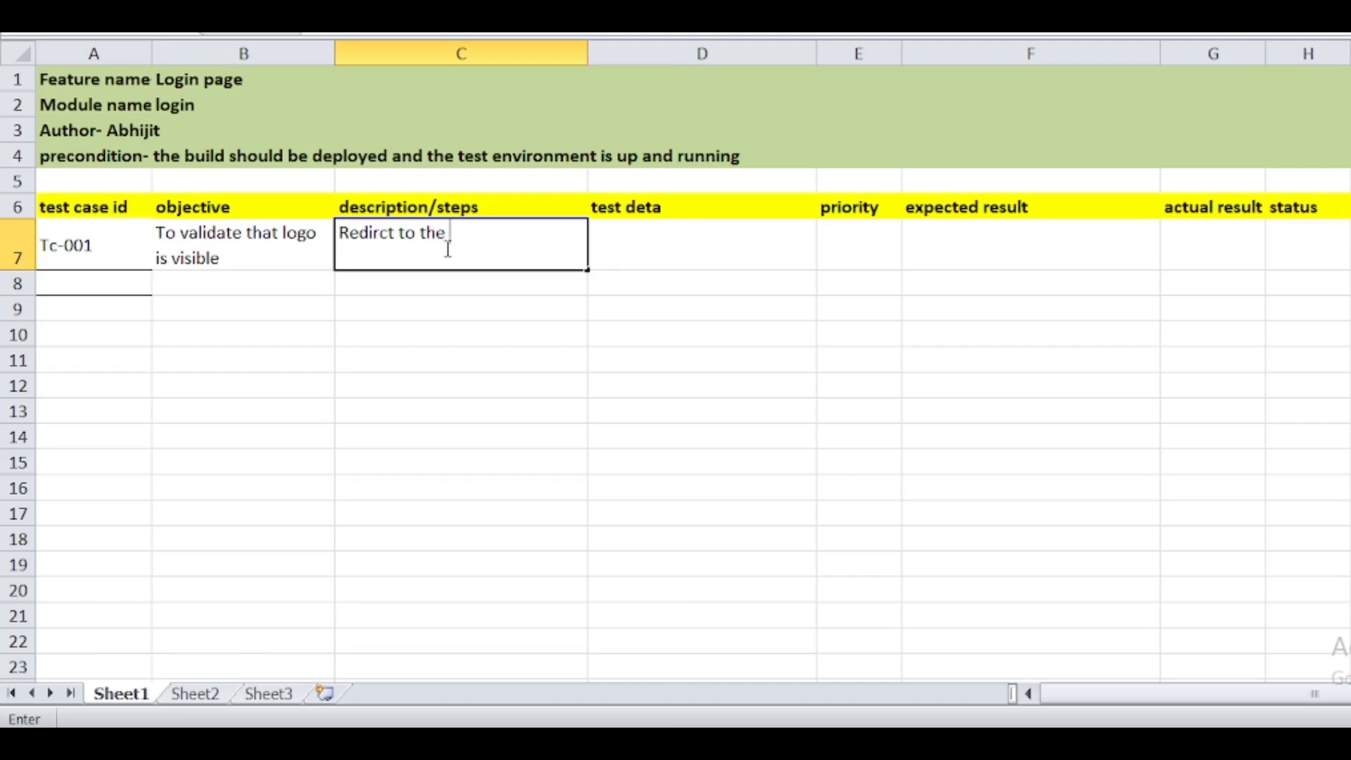
pyautogui.write('web page')
pyautogui.press('Return')
pyautogui.click(446, 248)
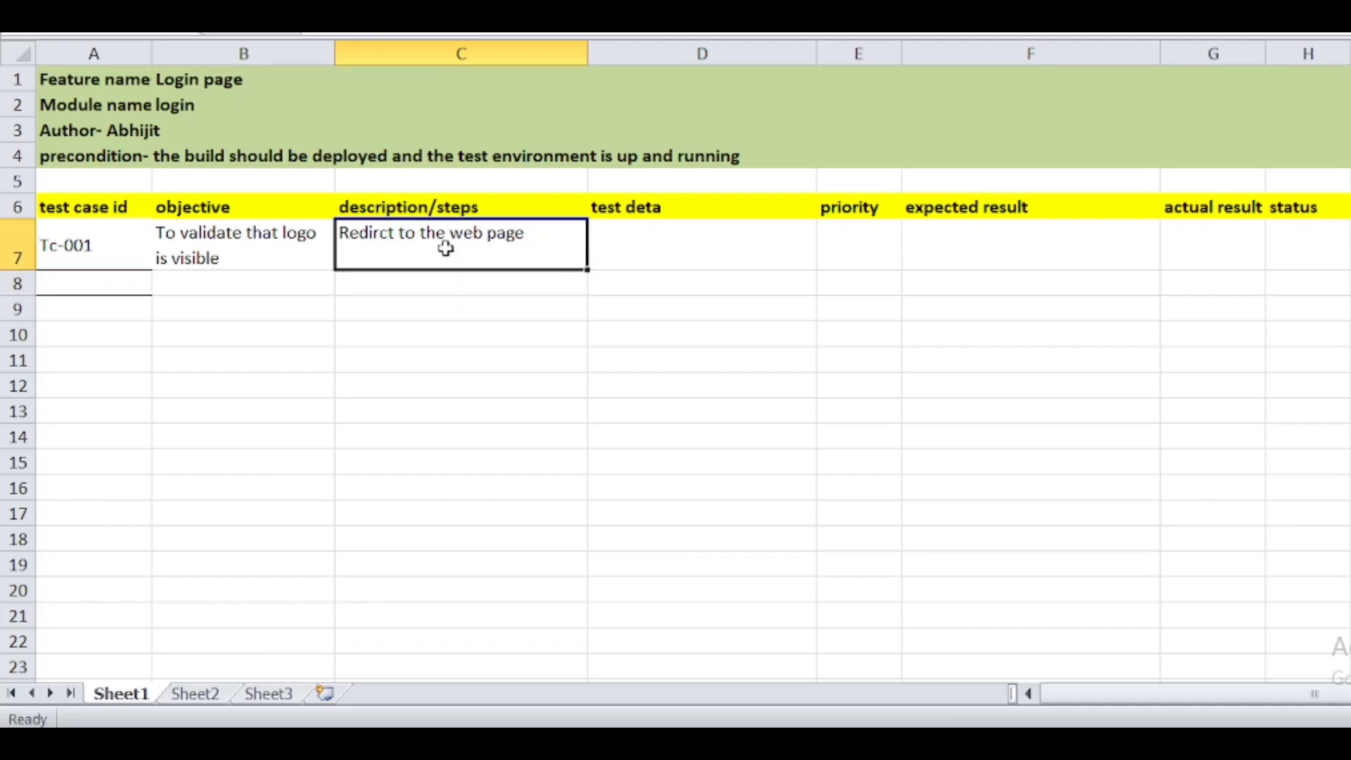
pyautogui.doubleClick(534, 239)
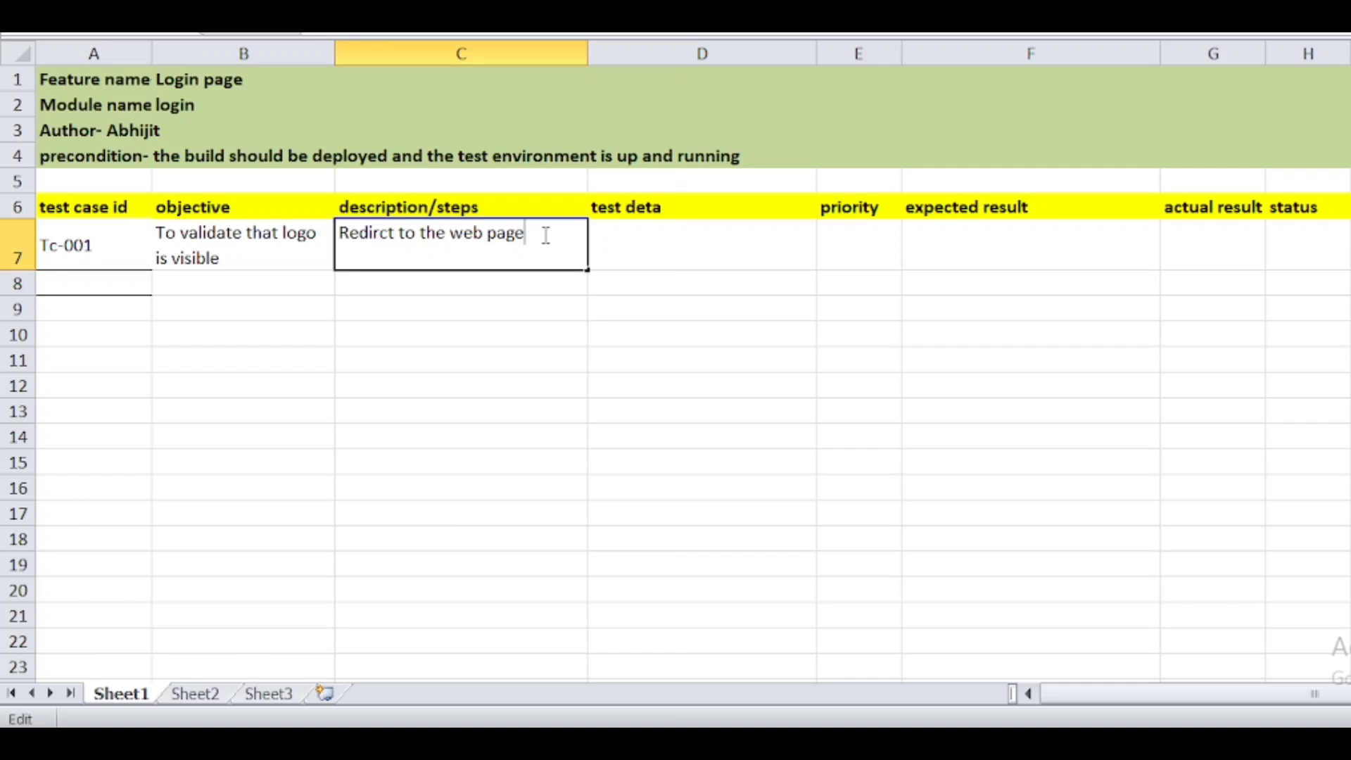
pyautogui.press('Return')
# - Add 'Validate Loogo is visible' as a second line in C7 and start D7 with 'URL -'
pyautogui.click(543, 234)
pyautogui.doubleClick(543, 234)
pyautogui.hotkey('alt', 'Return')
pyautogui.write('Validate Loog')
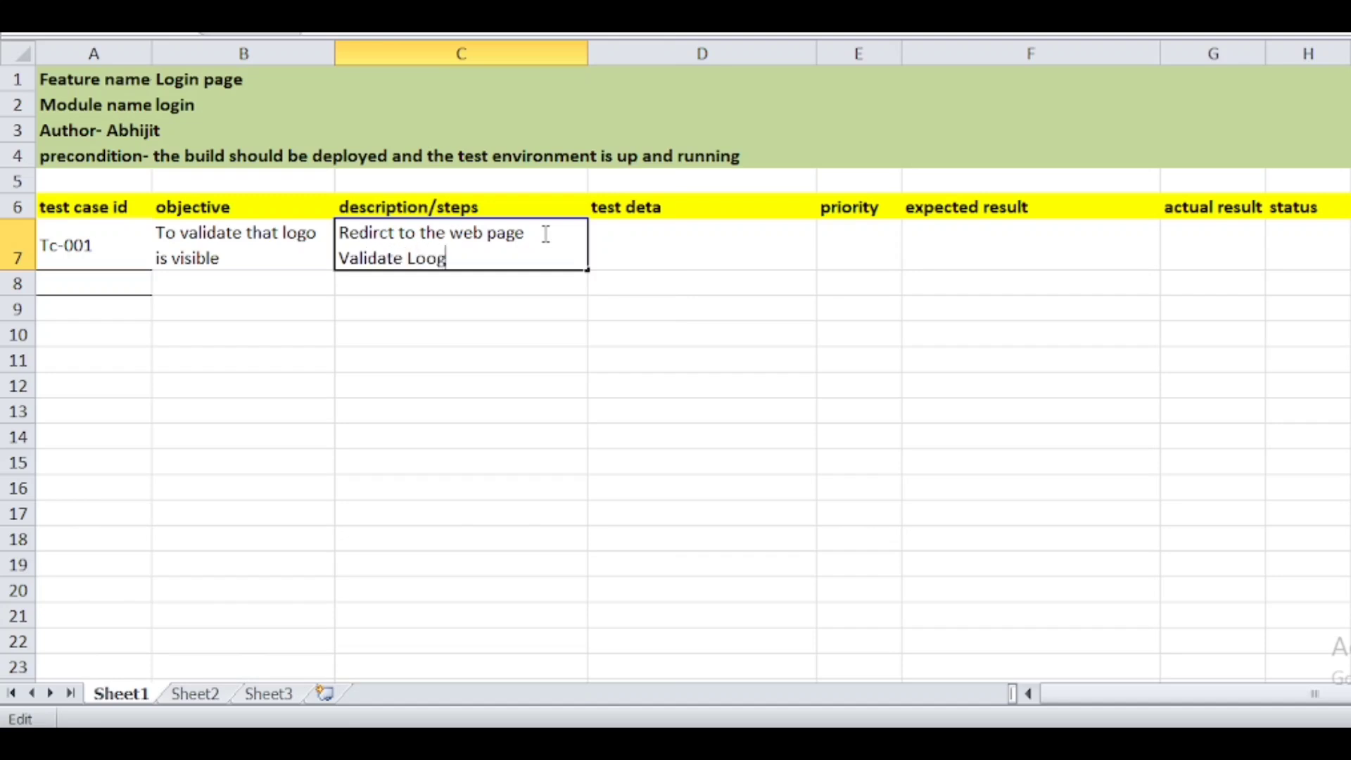
pyautogui.write('o is visible')
pyautogui.click(655, 236)
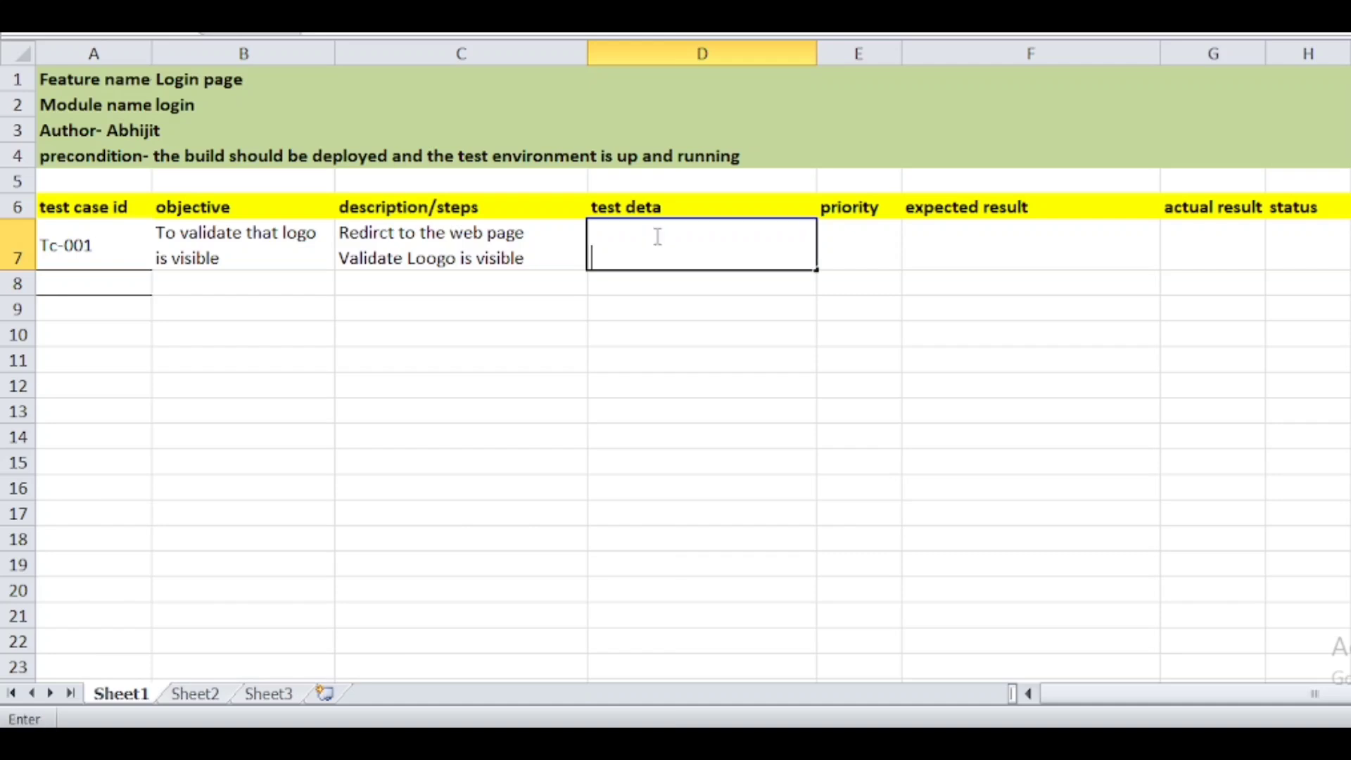
pyautogui.write('URL -')
pyautogui.hotkey('alt', 'Tab')
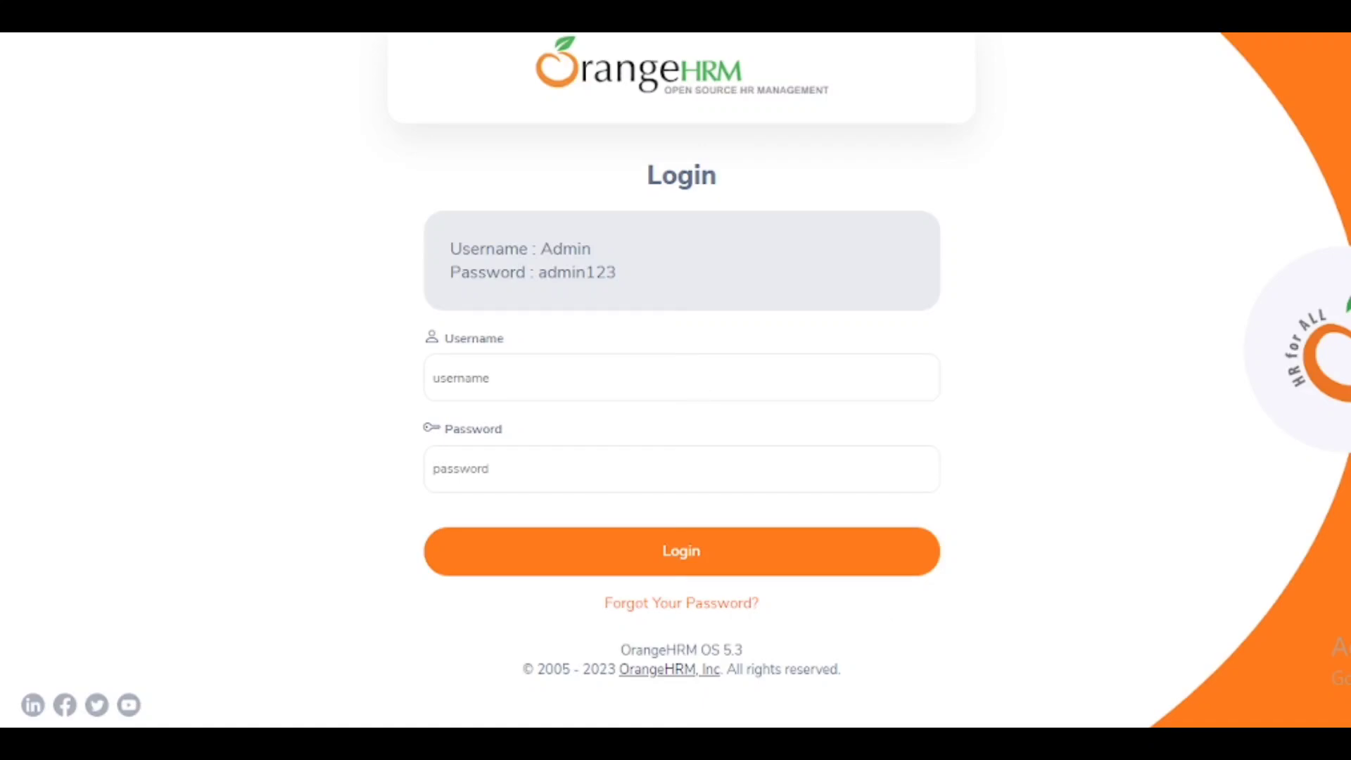
pyautogui.hotkey('alt', 'Tab')
pyautogui.write('www.orange')
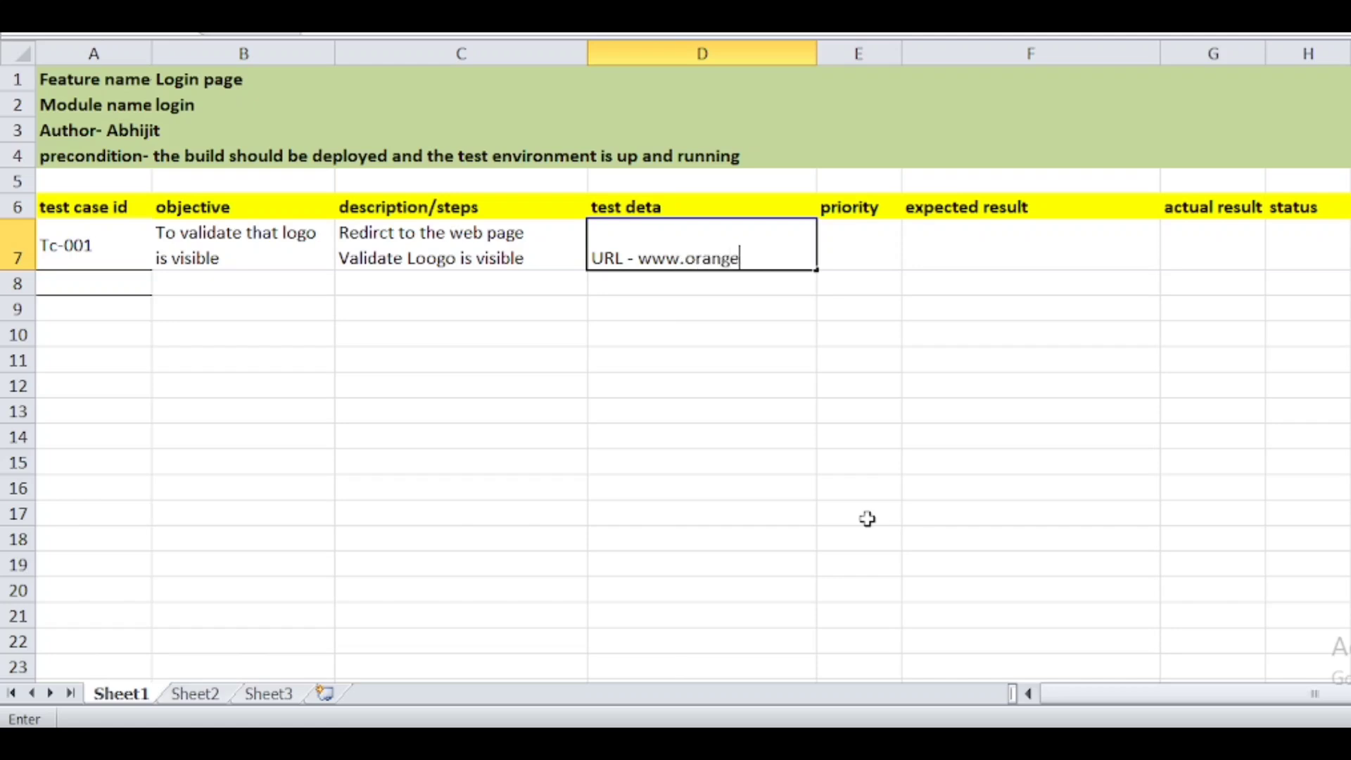
pyautogui.write('HRM.com')
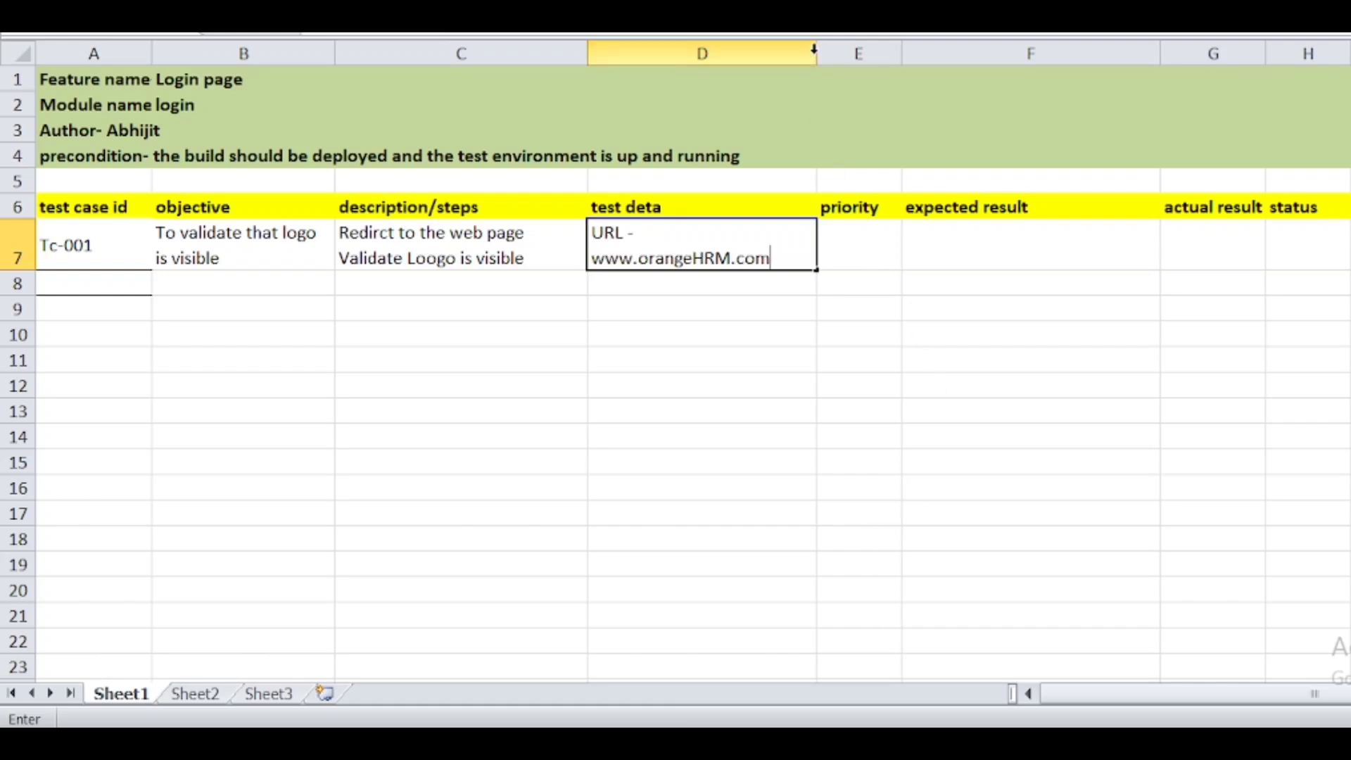
pyautogui.click(851, 256)
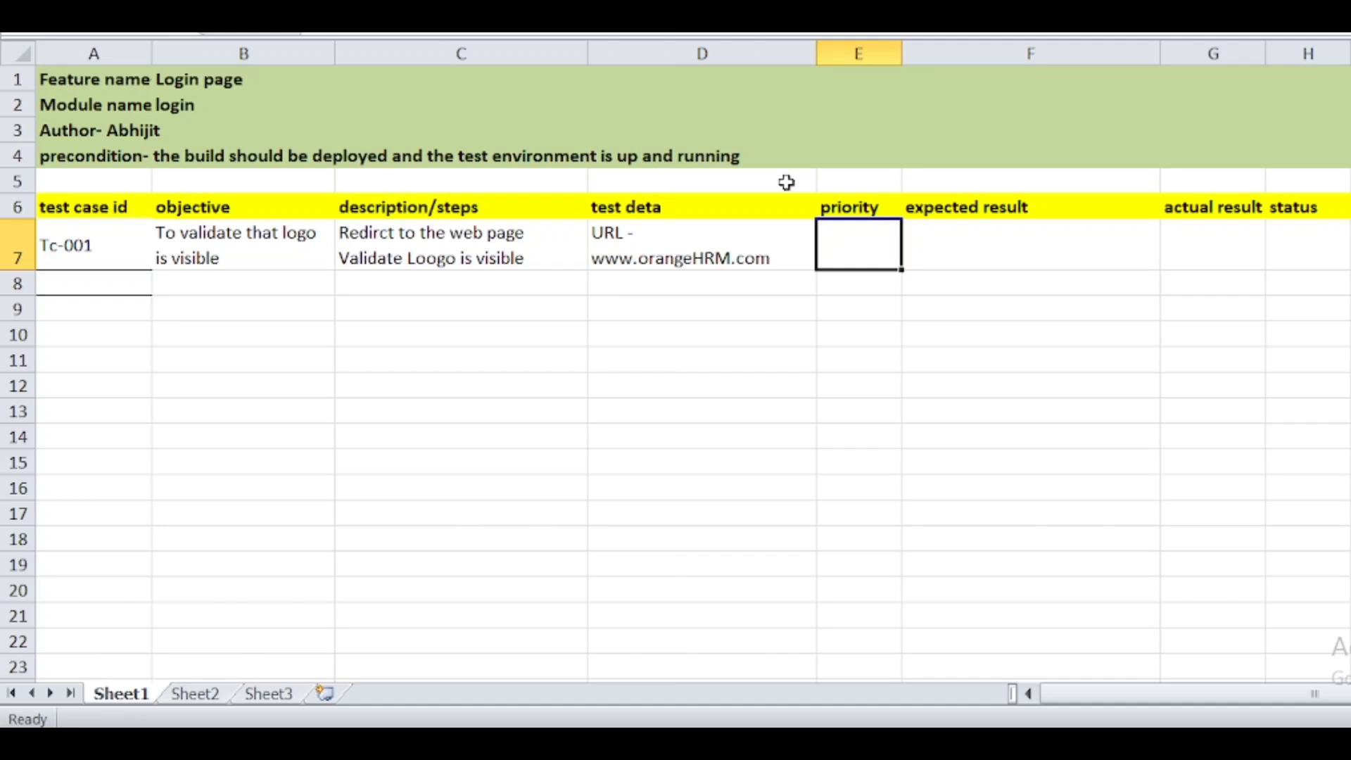
# - Set Tc-001 priority to p3 and expected result to 'Logo should be visible'
pyautogui.write('p3')
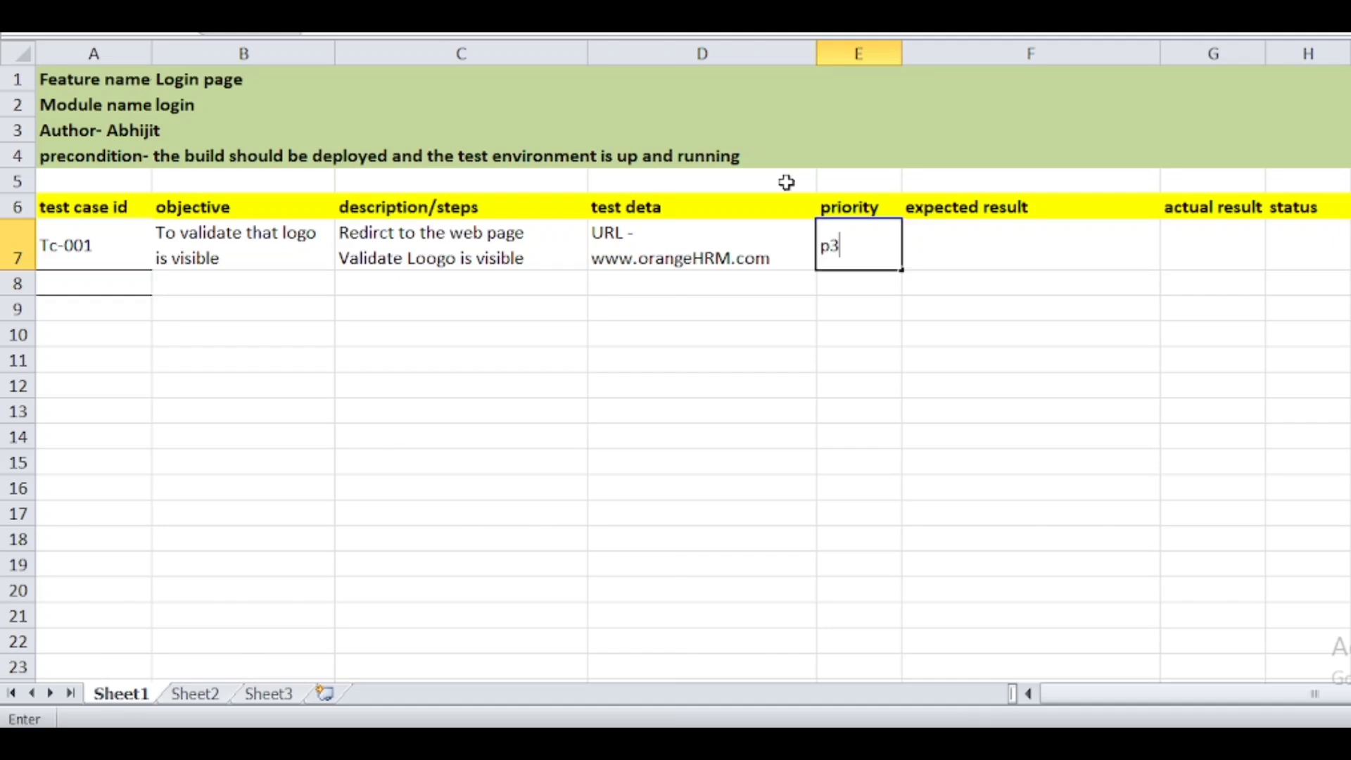
pyautogui.doubleClick(953, 250)
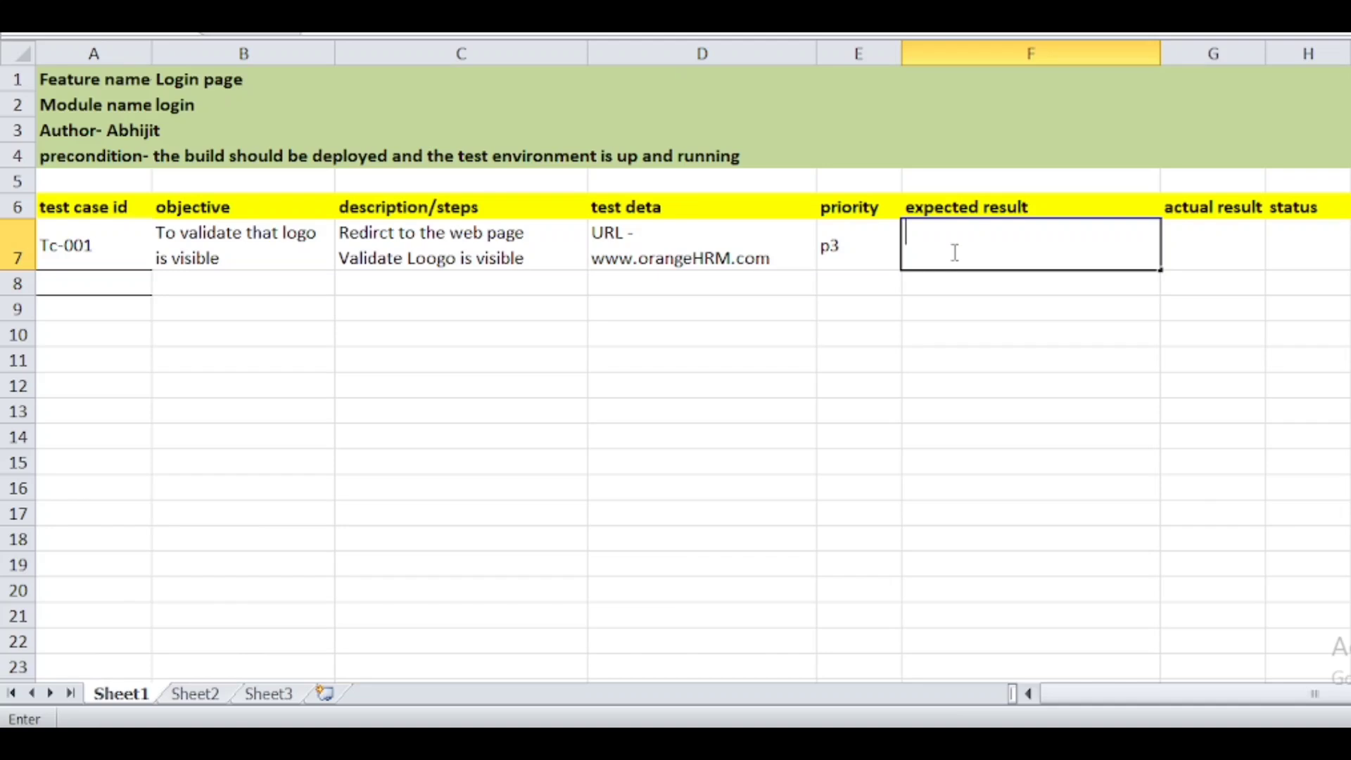
pyautogui.write('Logo should be visible')
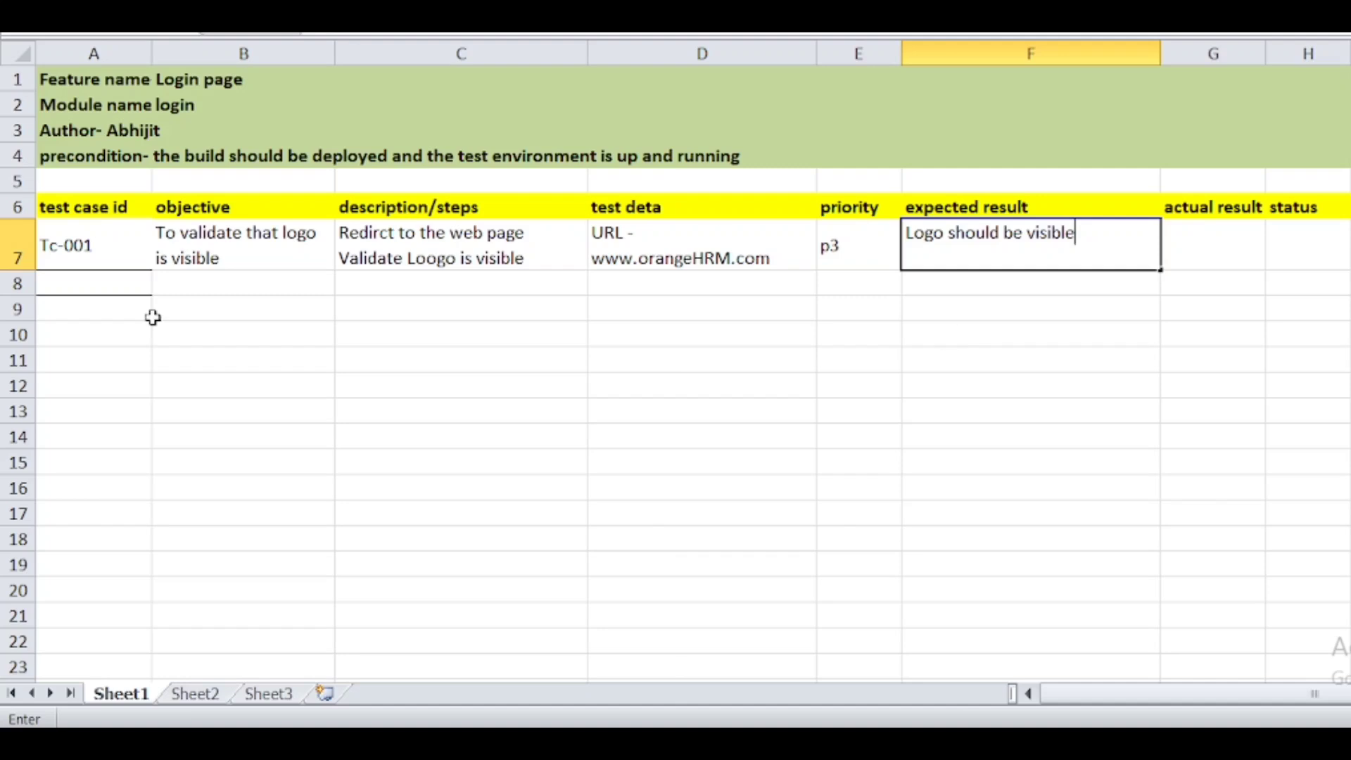
pyautogui.doubleClick(90, 282)
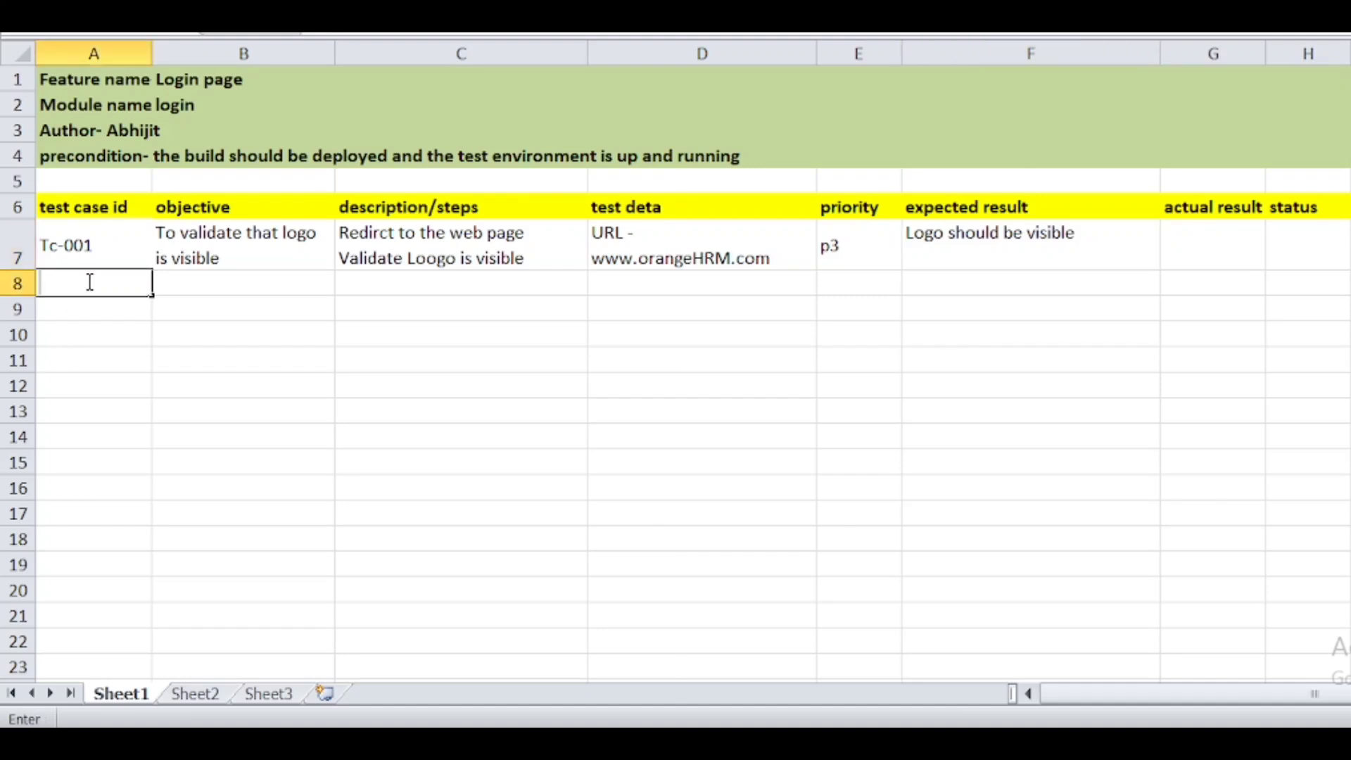
# - Enter Tc-002 as the next test case id in A8, then switch to OrangeHRM
pyautogui.write('Tc')
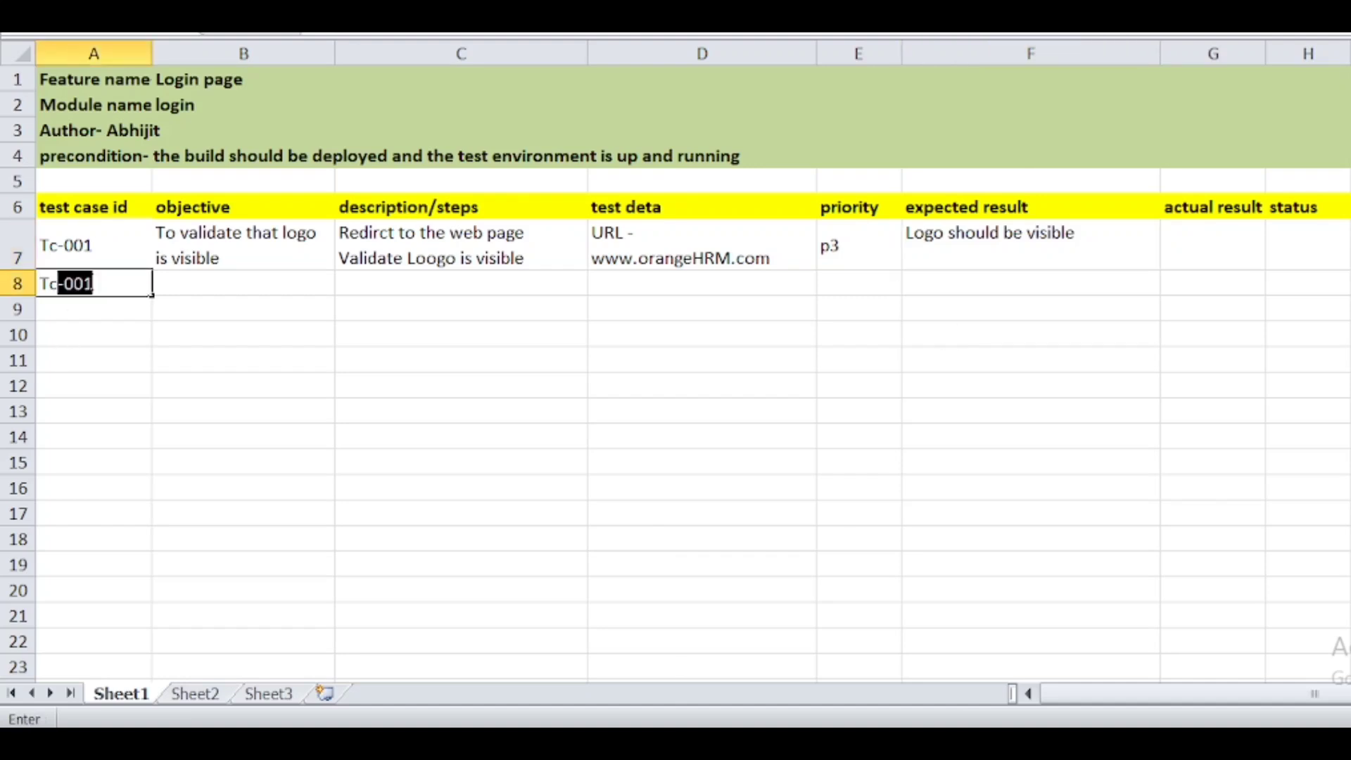
pyautogui.write('2')
pyautogui.press('BackSpace')
pyautogui.write('-002')
pyautogui.click(181, 292)
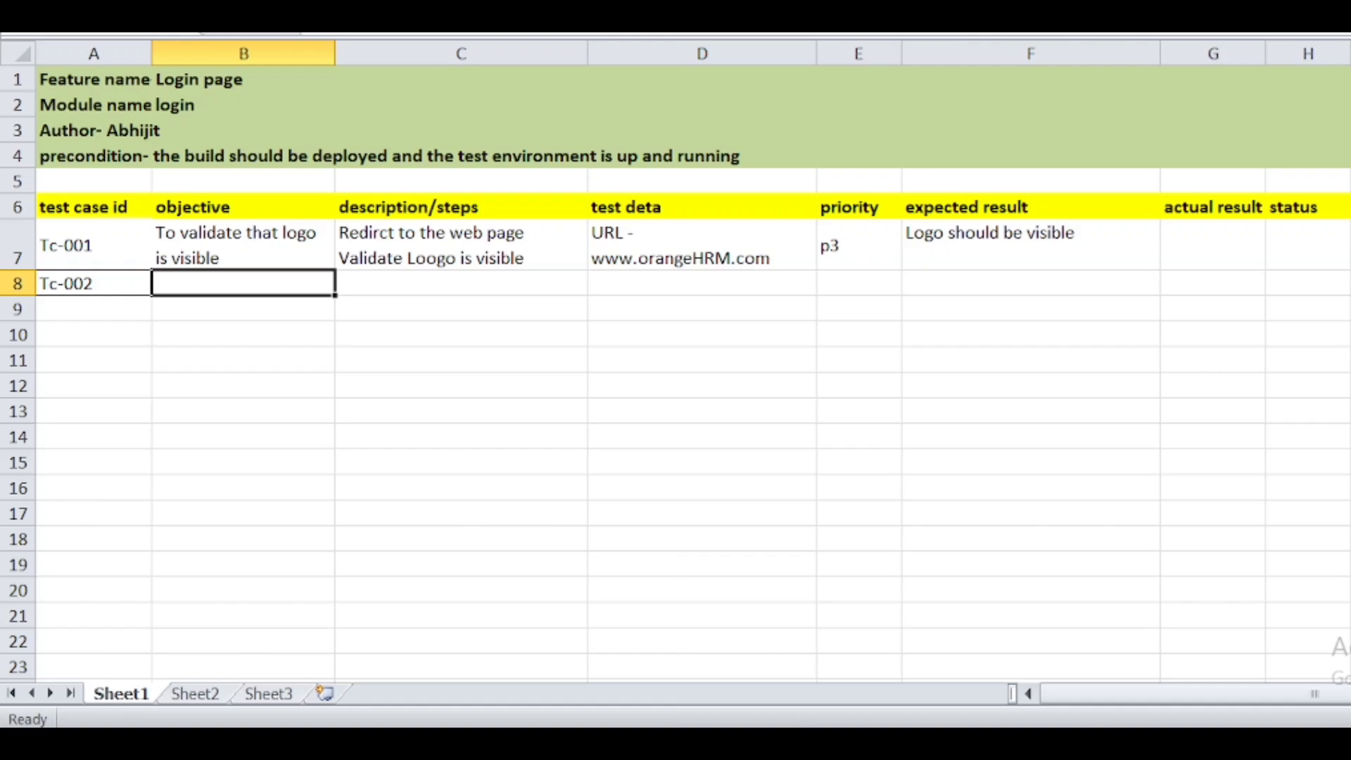
pyautogui.hotkey('alt', 'Tab')
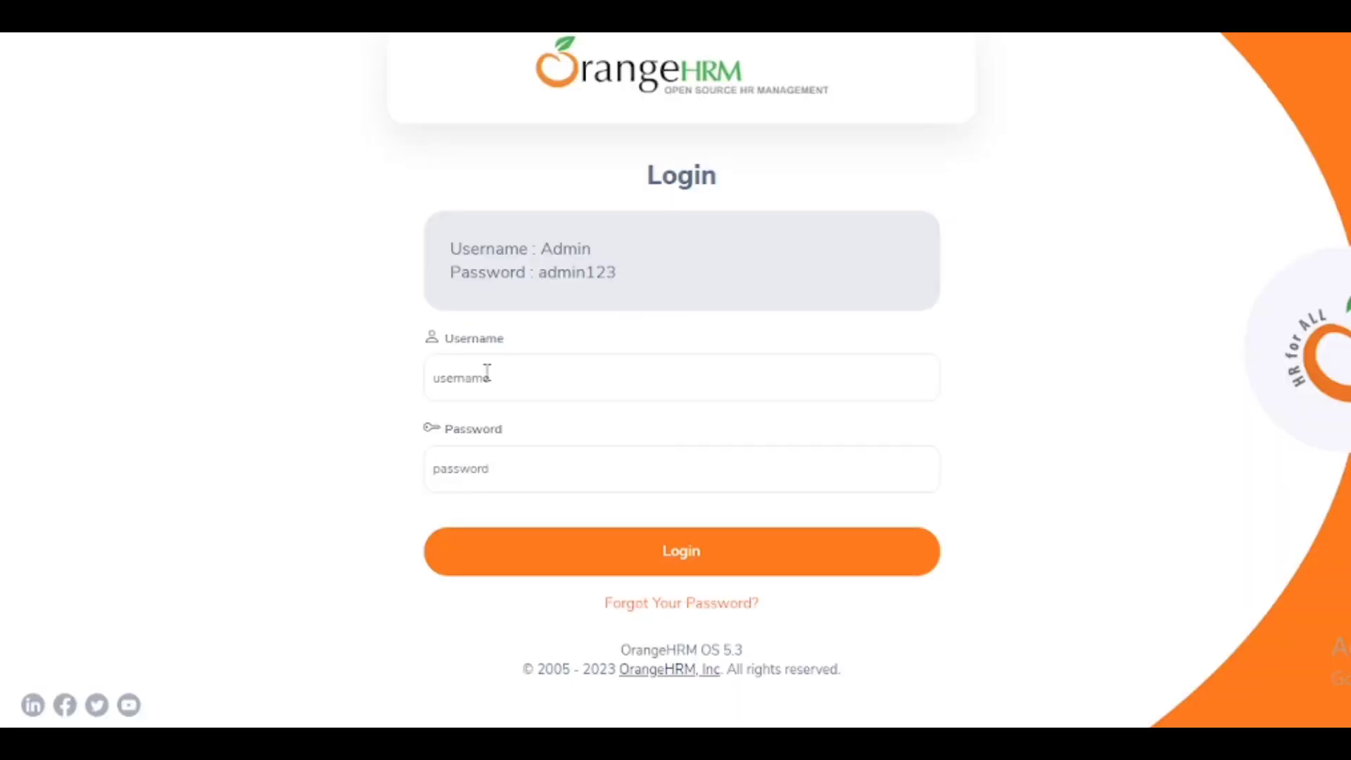
# - Inspect the OrangeHRM username field and demo username, then return to the Excel sheet
pyautogui.click(468, 381)
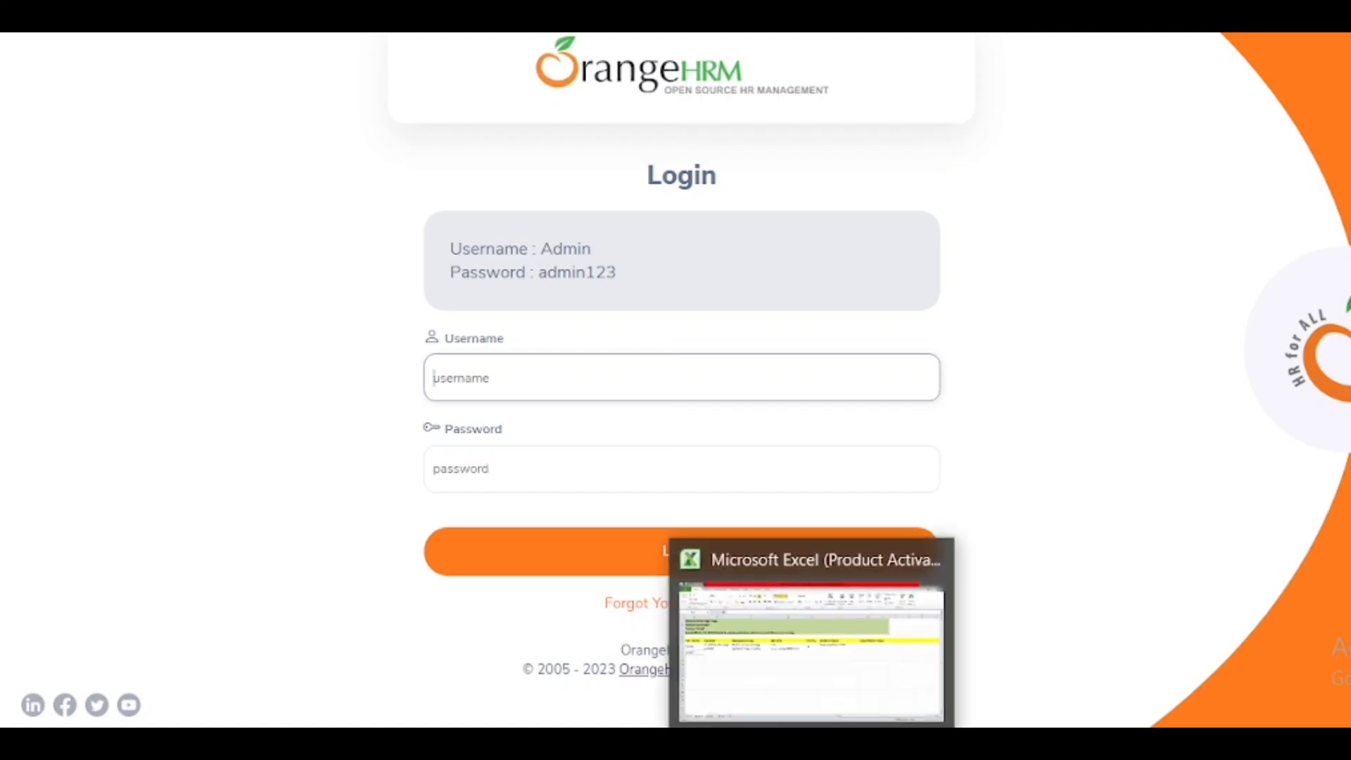
pyautogui.click(813, 633)
pyautogui.hotkey('alt', 'Tab')
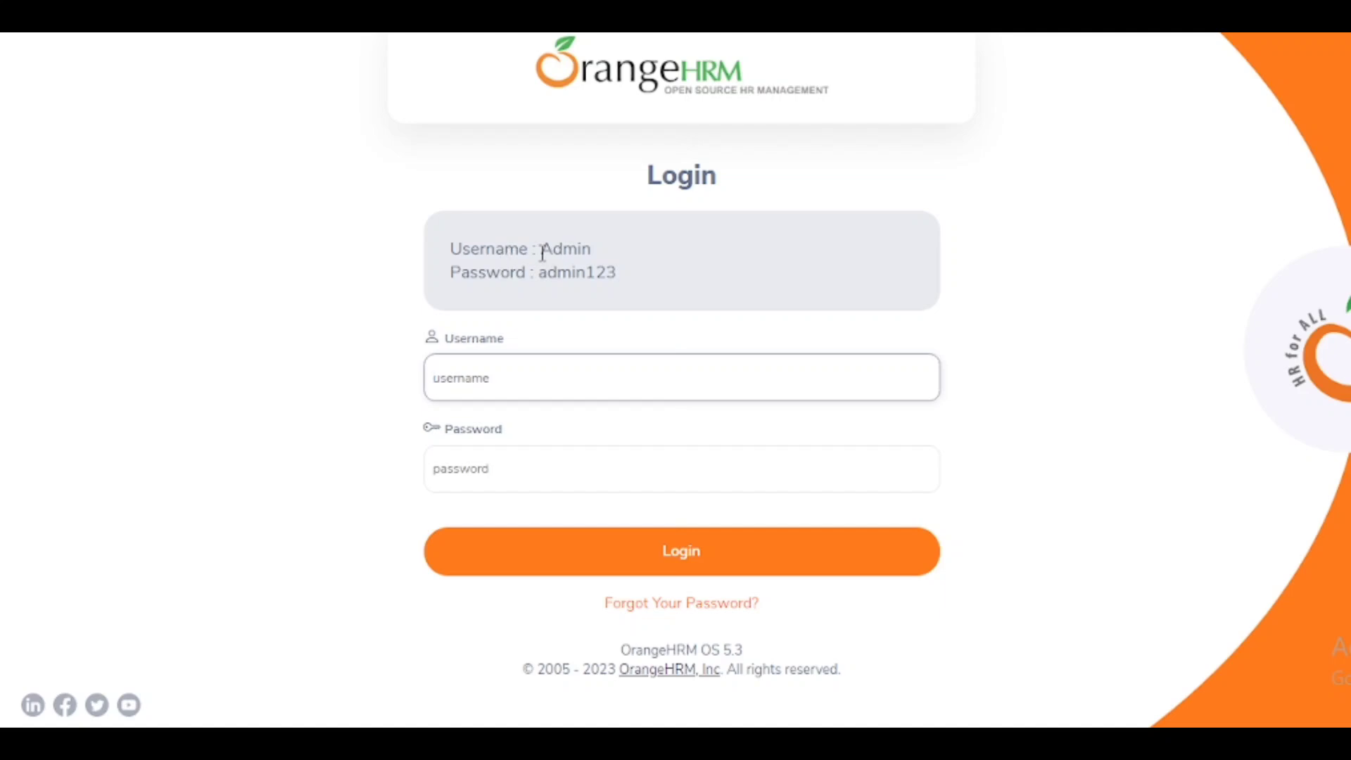
pyautogui.moveTo(543, 254); pyautogui.dragTo(594, 259)
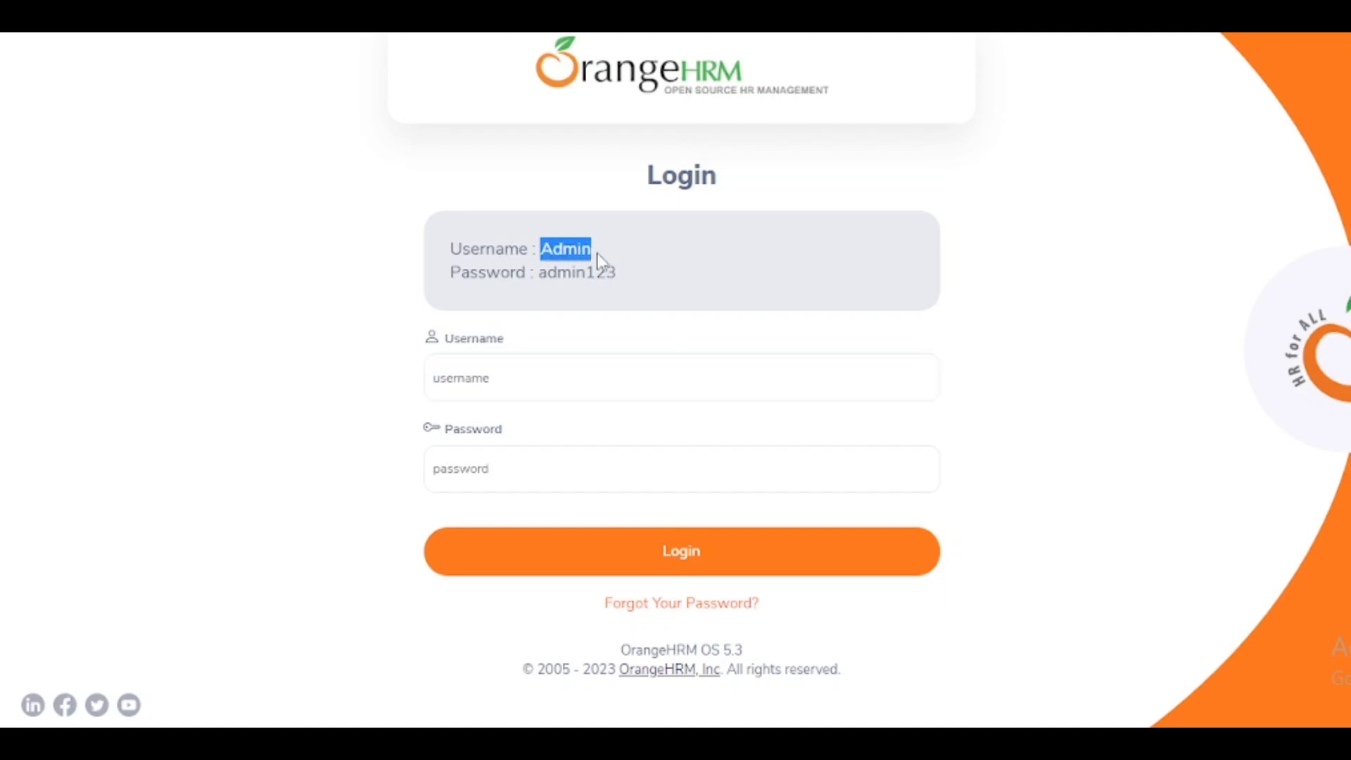
pyautogui.click(751, 279)
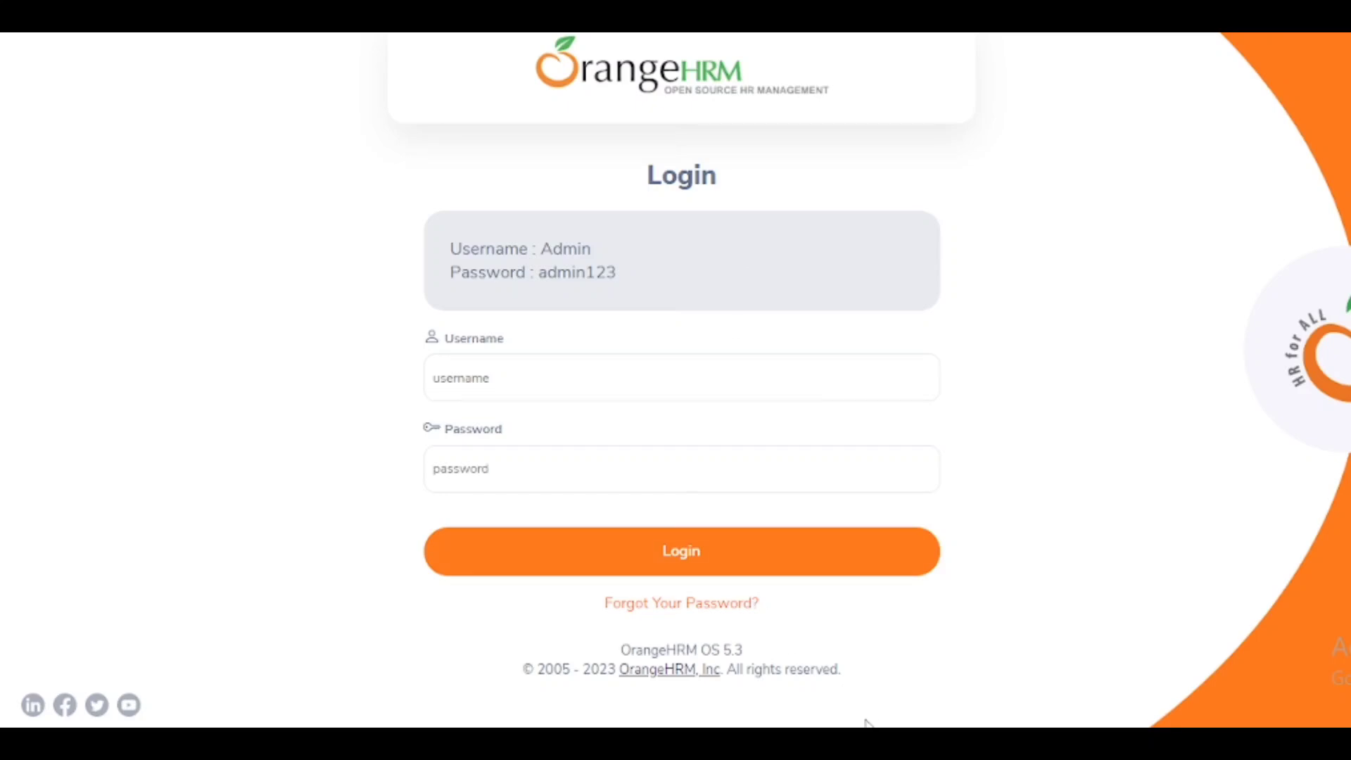
pyautogui.hotkey('alt', 'Tab')
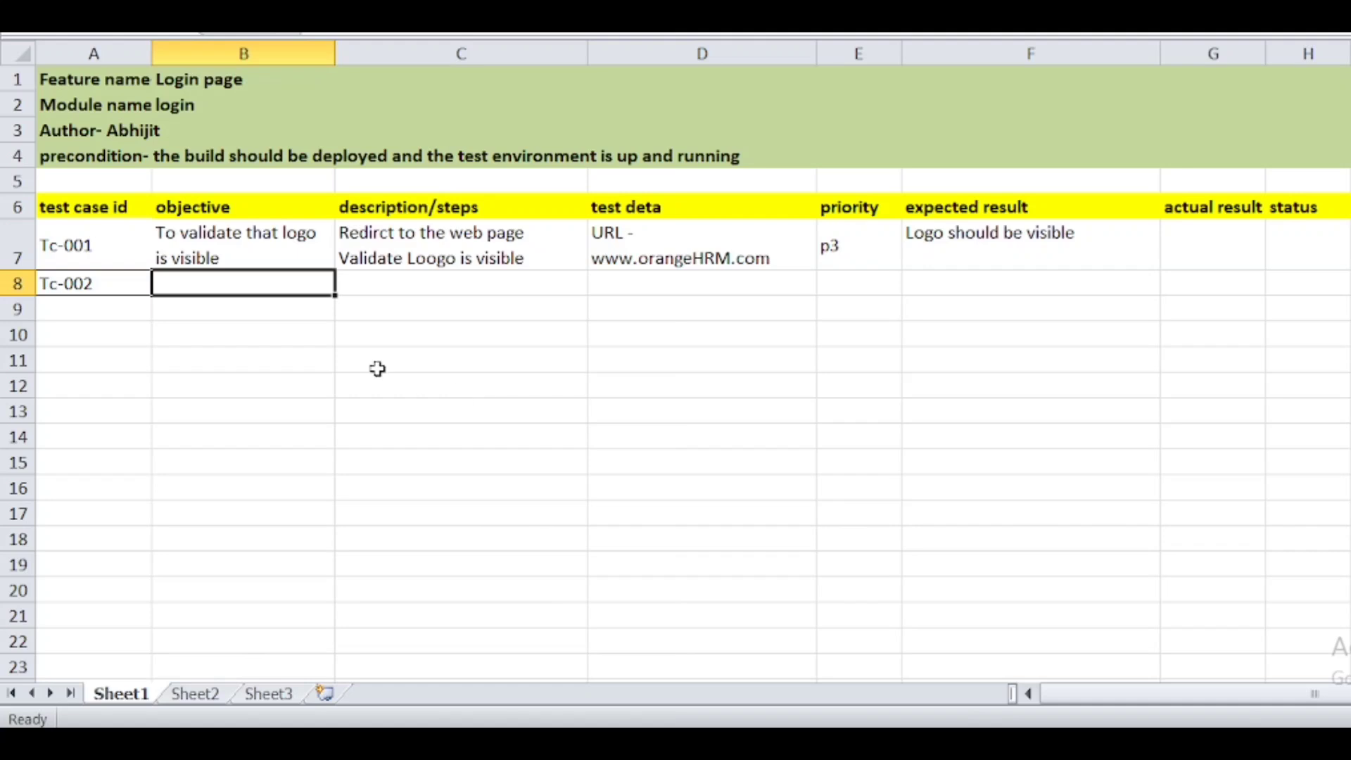
# - Type the Tc-002 objective about the username field accepting only alphabets into B8, fixing typos
pyautogui.doubleClick(257, 278)
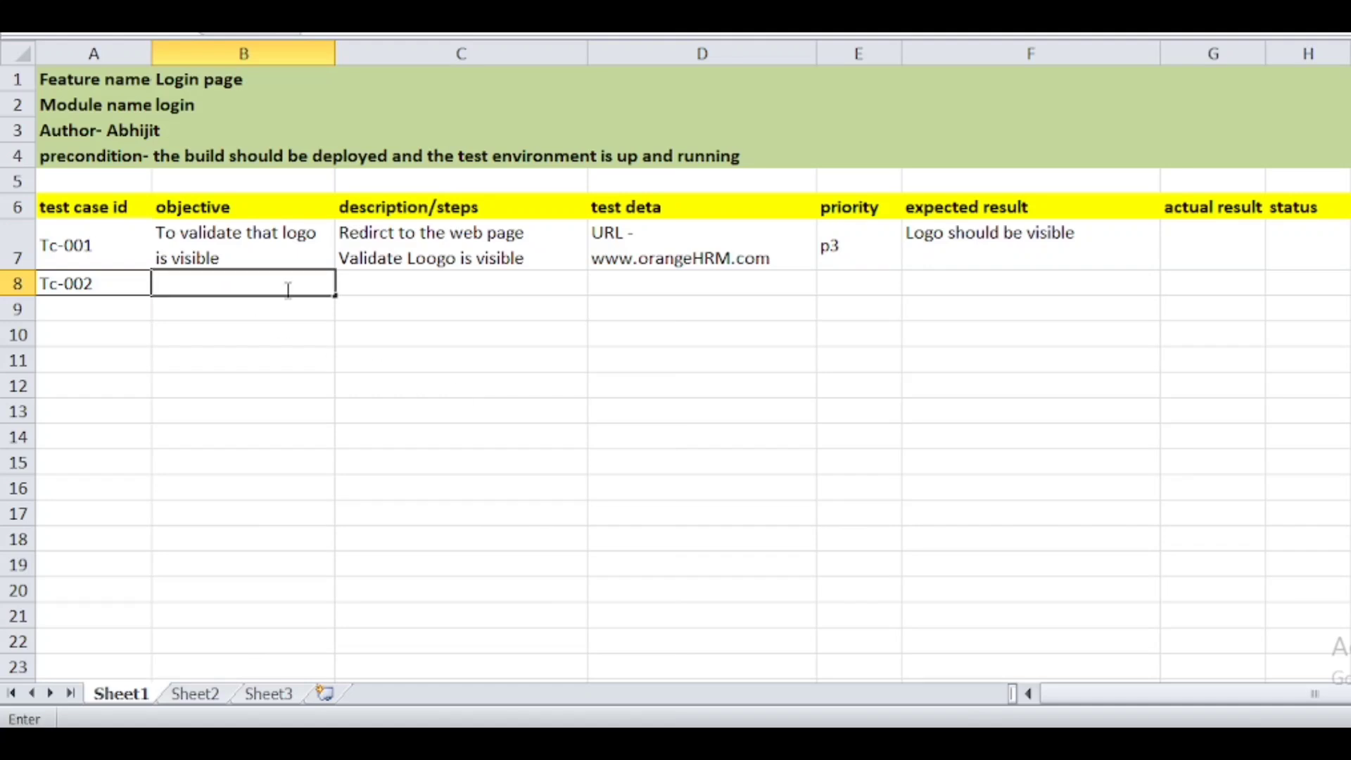
pyautogui.write('To va')
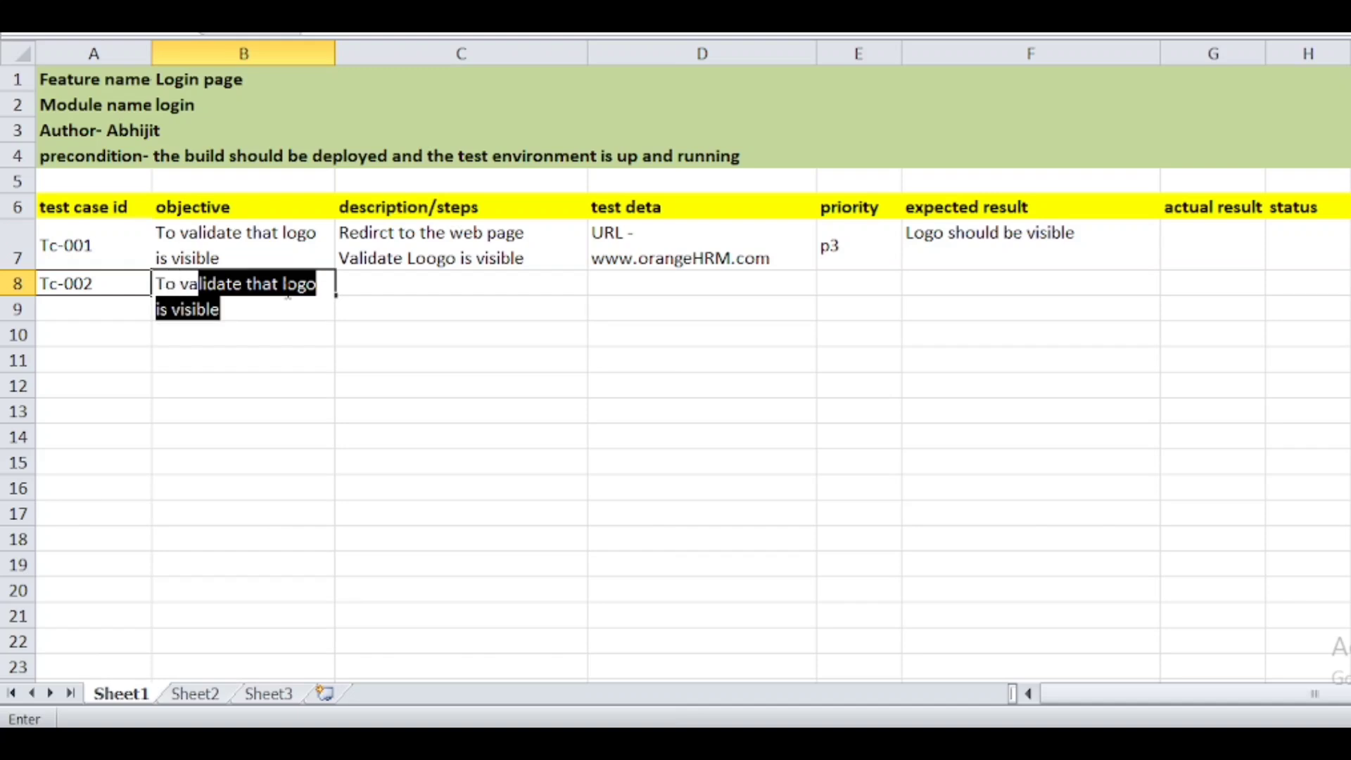
pyautogui.write('lidat')
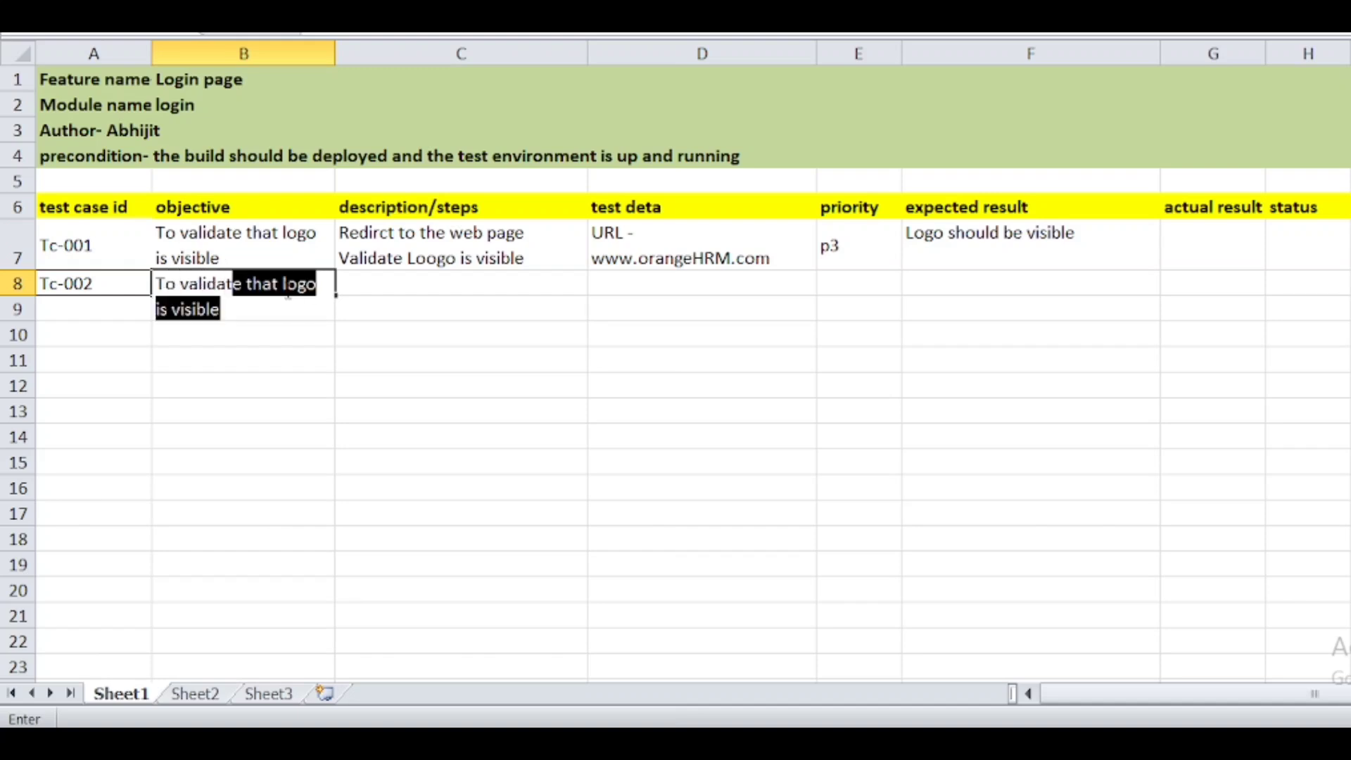
pyautogui.write('e the ')
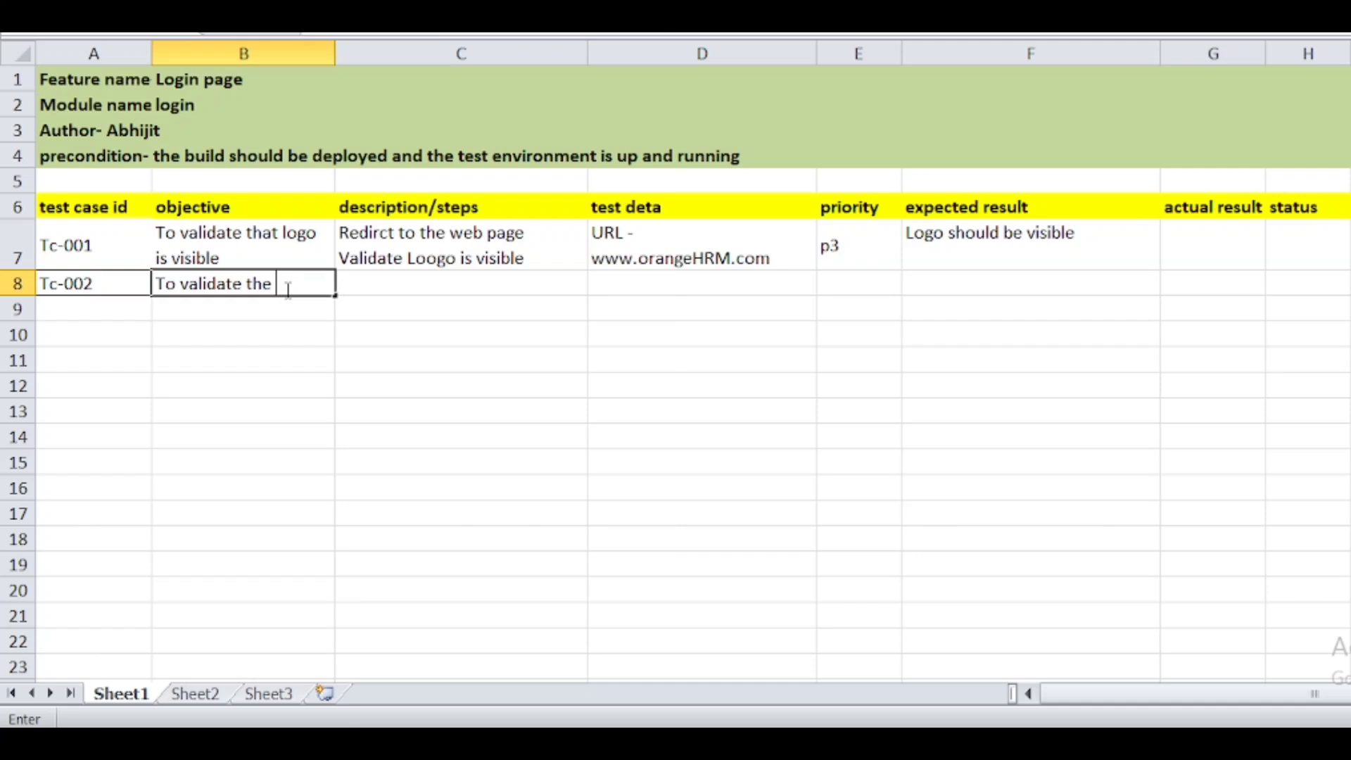
pyautogui.write('user name ed')
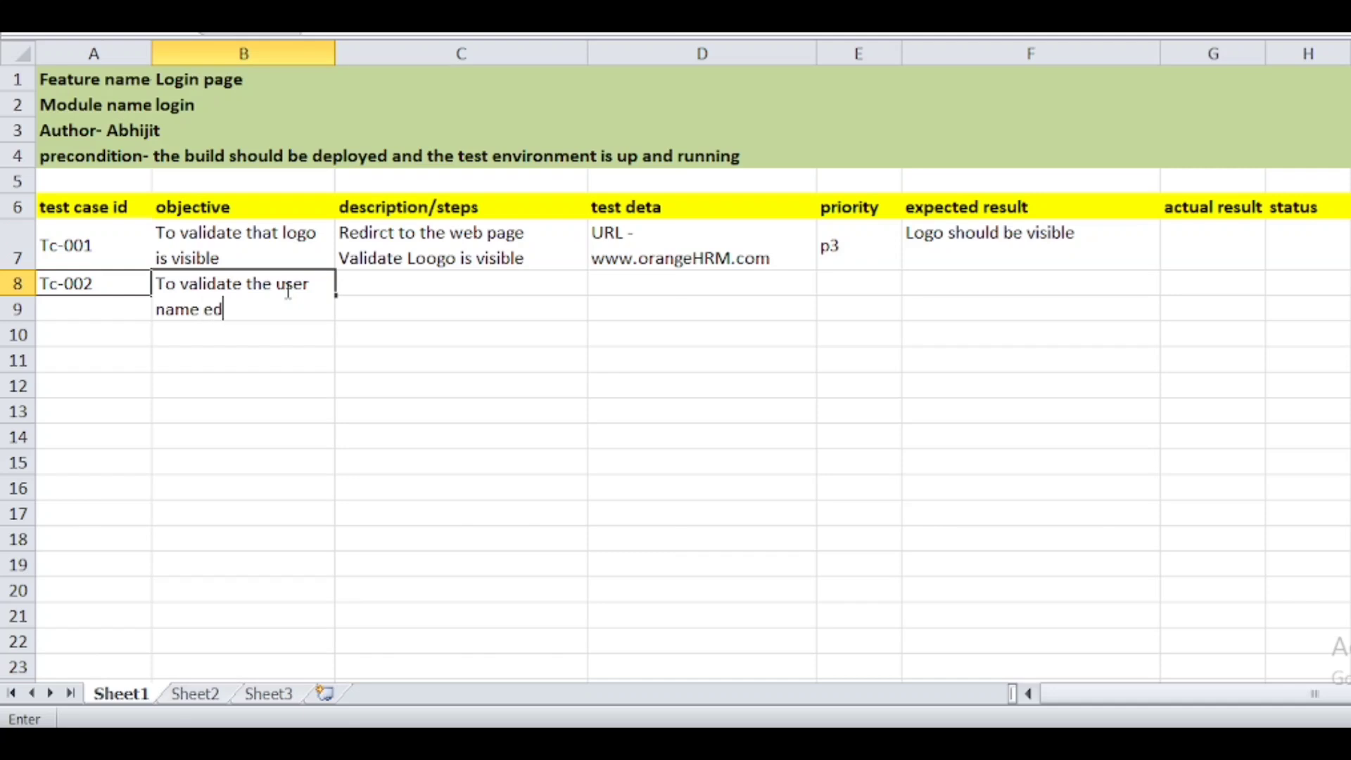
pyautogui.write('it field should ob')
pyautogui.press('BackSpace')
pyautogui.write('nly accept ')
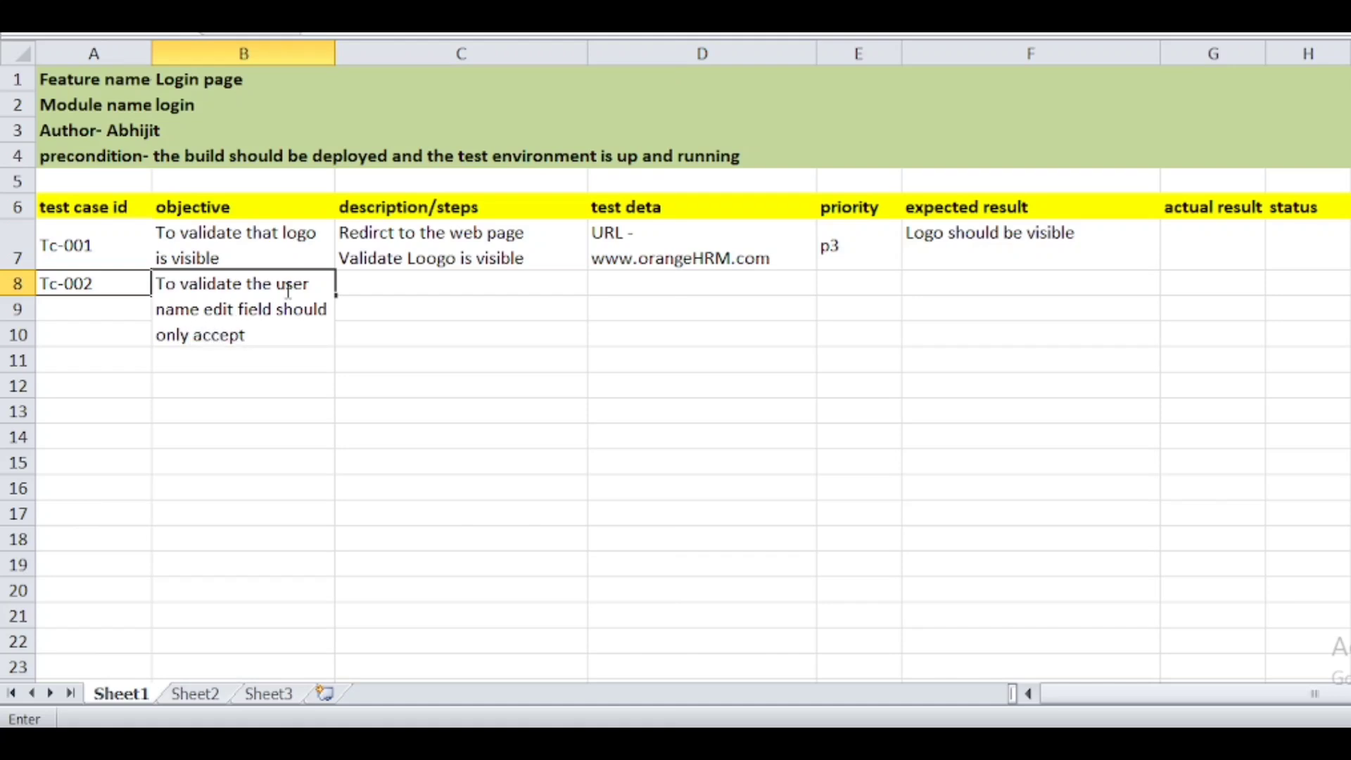
pyautogui.write('ap')
pyautogui.press('BackSpace')
pyautogui.write('lphabets')
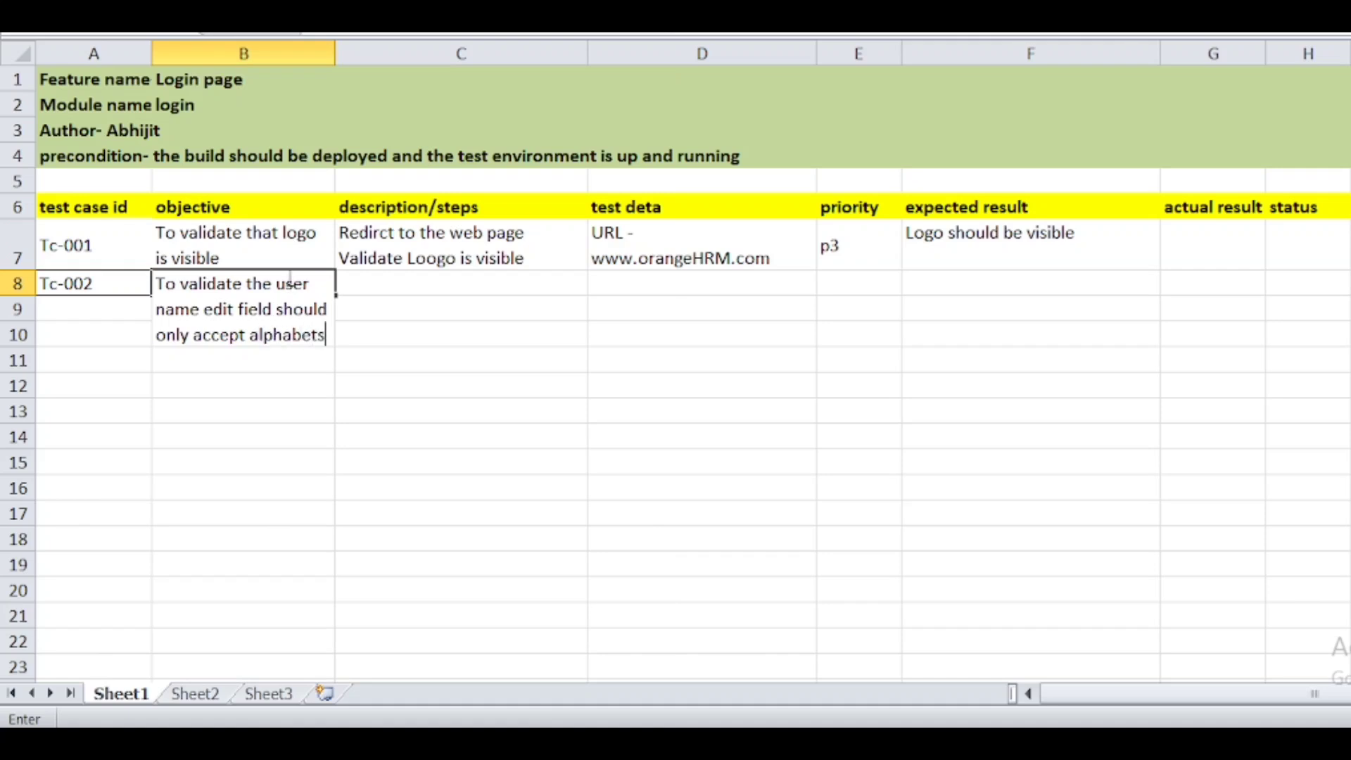
pyautogui.click(17, 290)
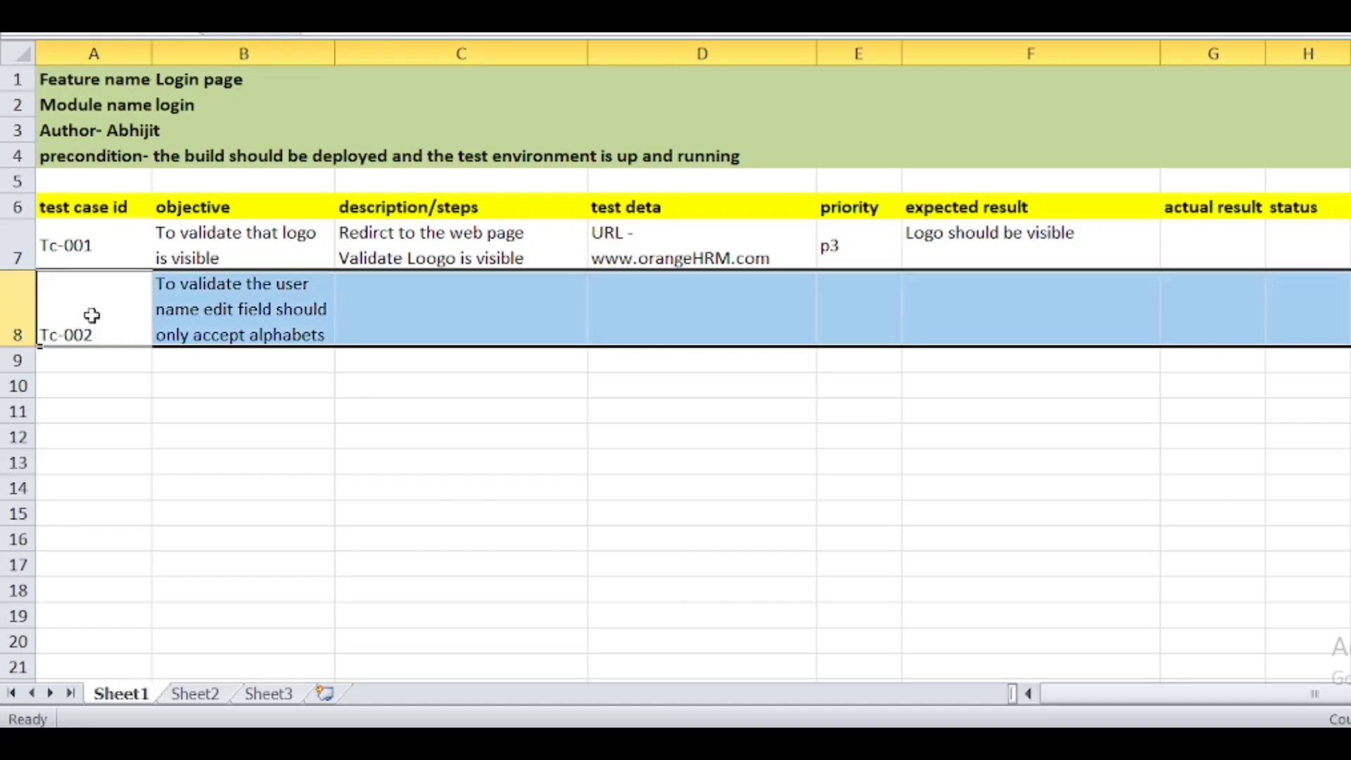
# - Enter 'Redirect to the web page' as Tc-002's first step in C8
pyautogui.click(383, 289)
pyautogui.doubleClick(386, 290)
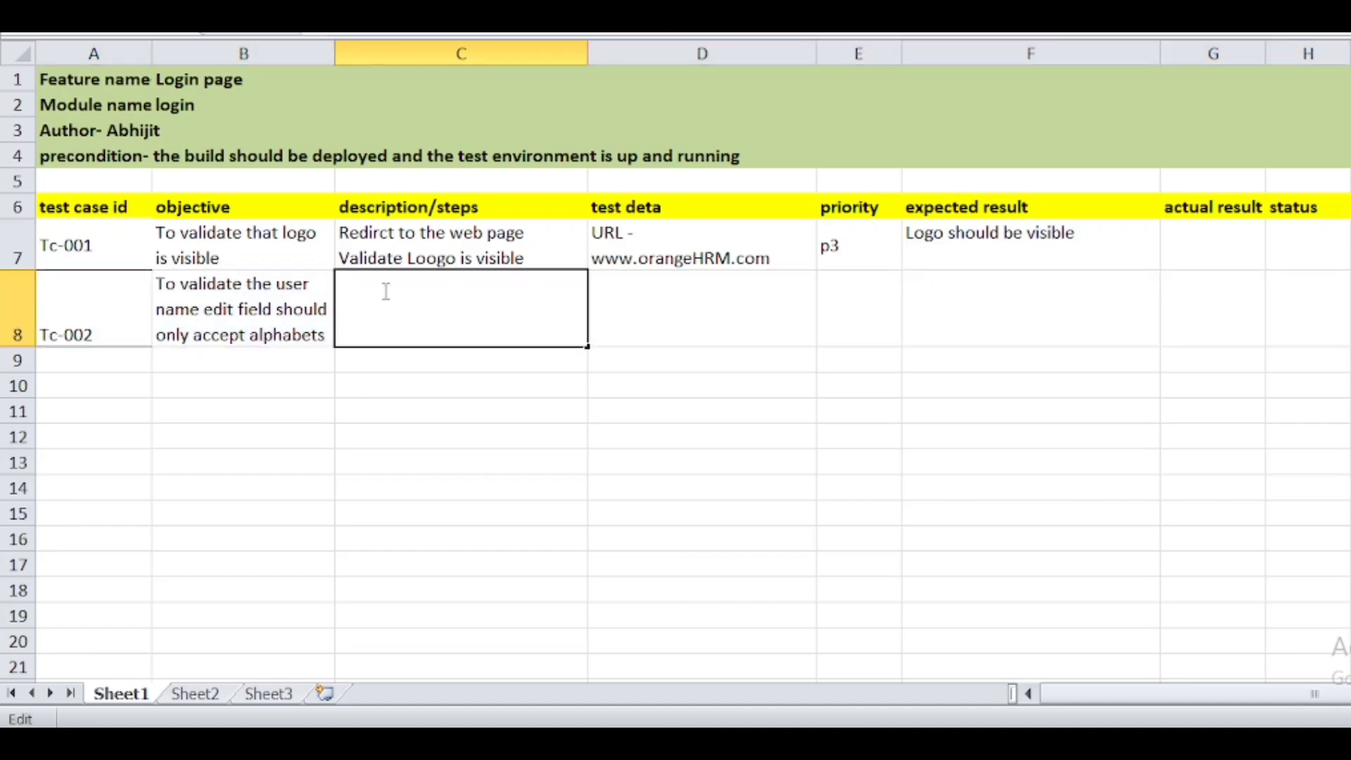
pyautogui.write('Redirct to the web page Validate Loogo is visible')
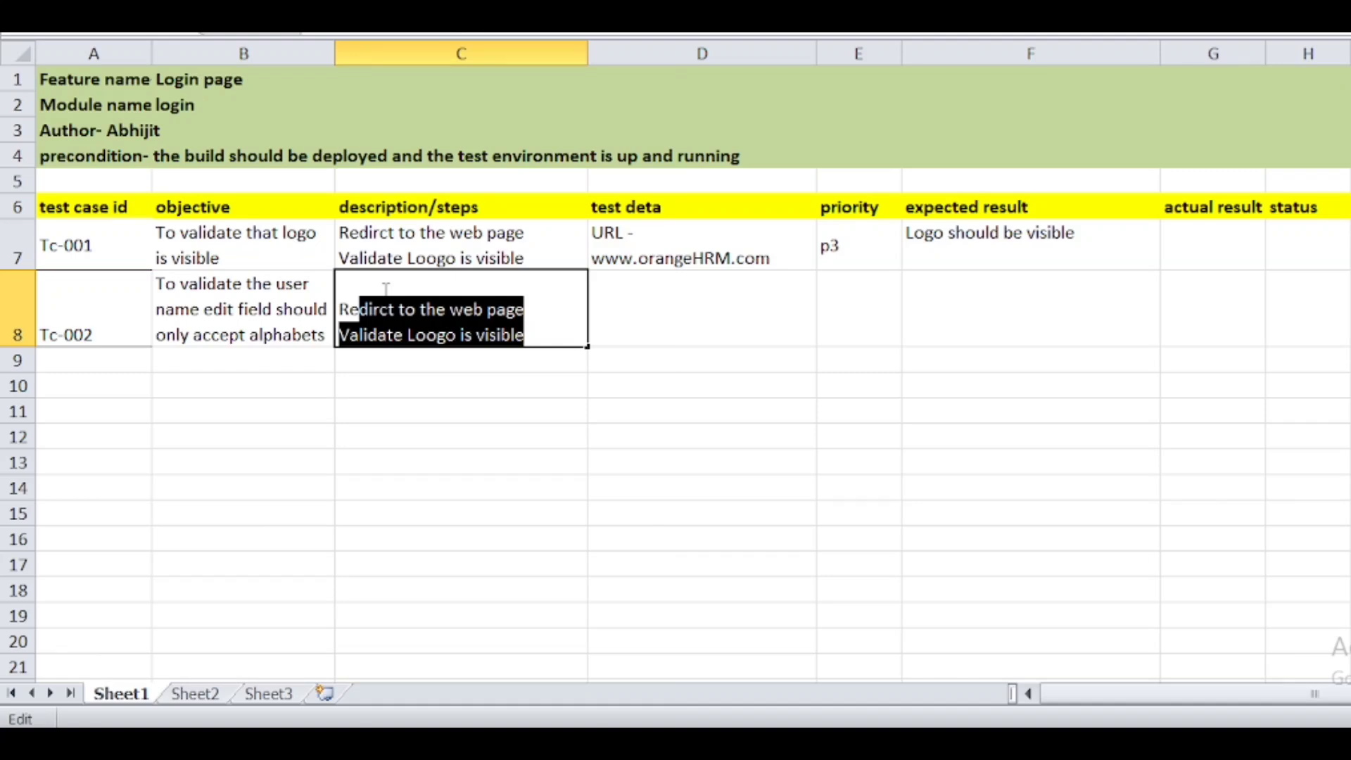
pyautogui.hotkey('shift', 'Right')
pyautogui.hotkey('shift', 'Right')
pyautogui.hotkey('shift', 'Right')
pyautogui.write('e')
pyautogui.write('ct to tr')
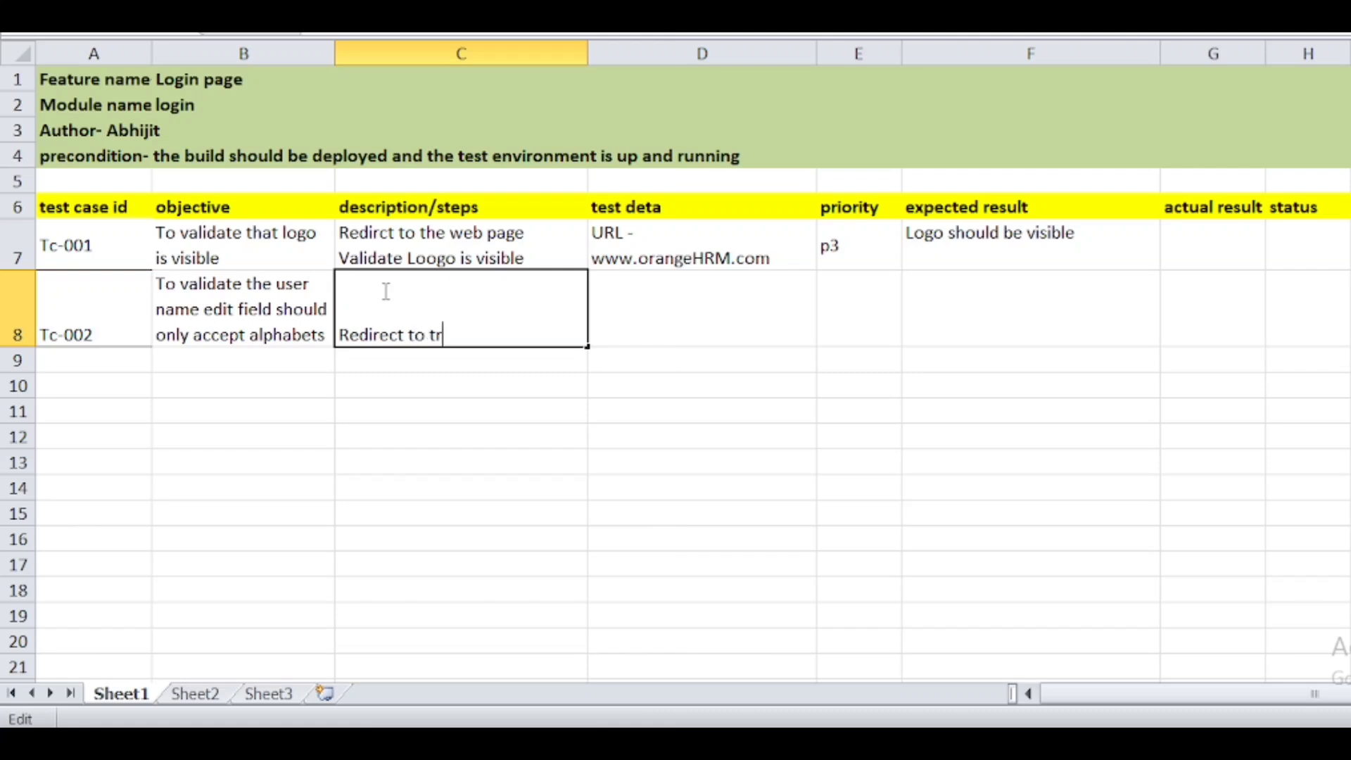
pyautogui.press('BackSpace')
pyautogui.write('he web page')
pyautogui.press('Return')
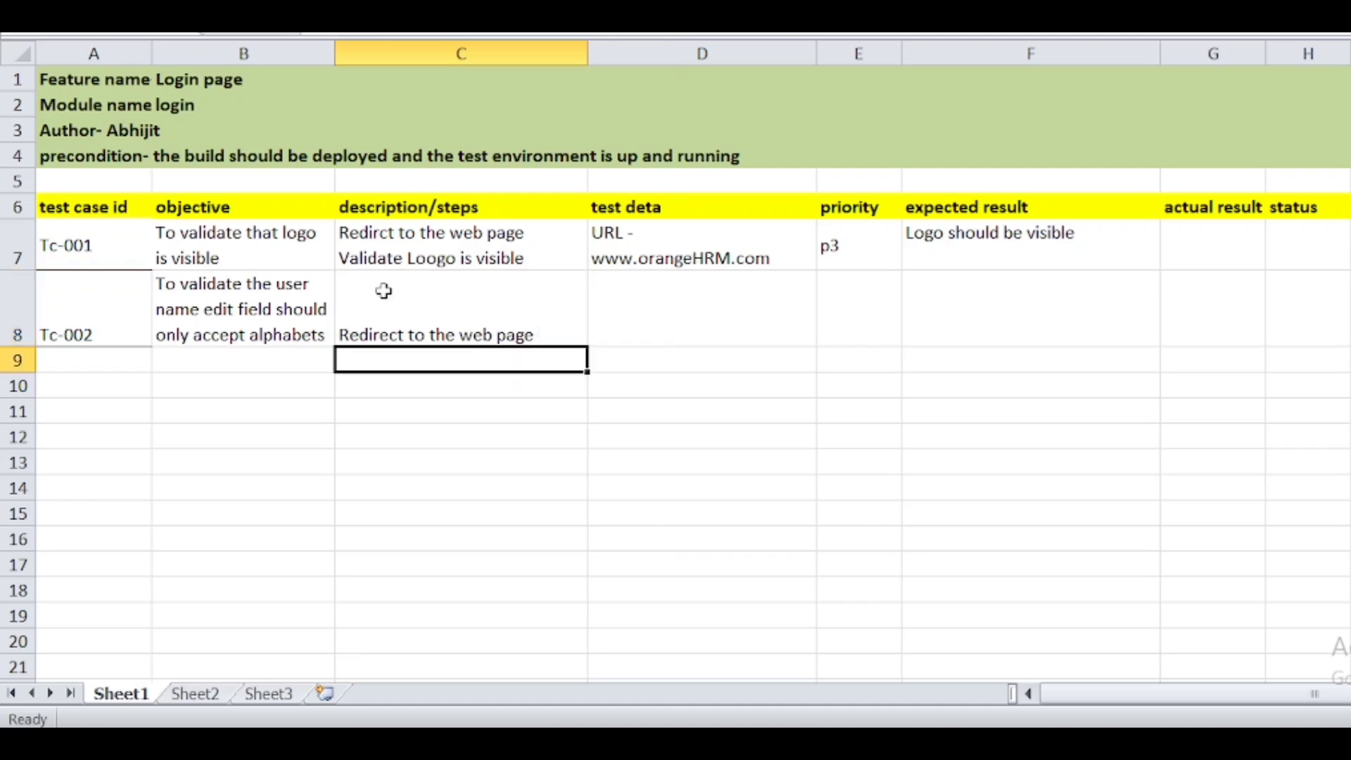
# - Add a second line to C8: 'Write alphabets in user name edit field'
pyautogui.doubleClick(394, 290)
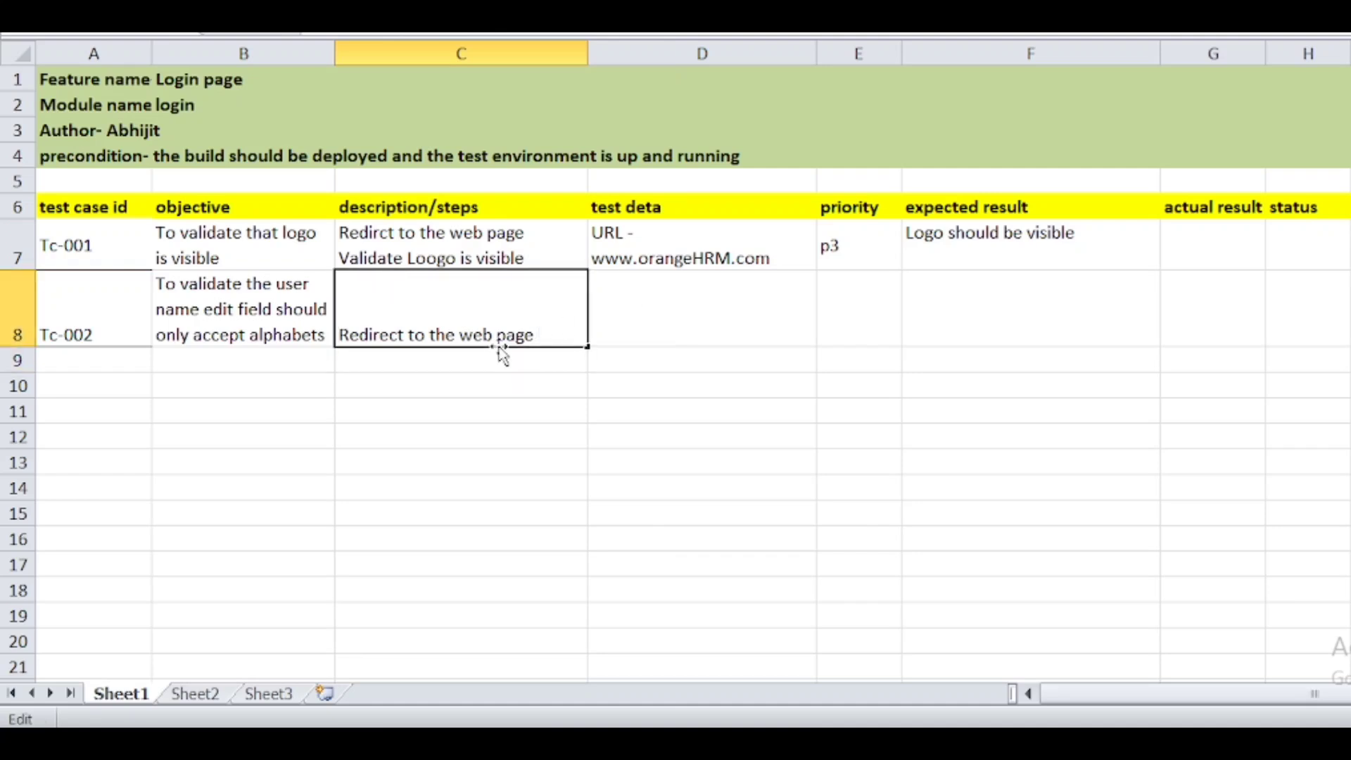
pyautogui.hotkey('ctrl', 'shift', 'Right')
pyautogui.click(566, 331)
pyautogui.hotkey('alt', 'Return')
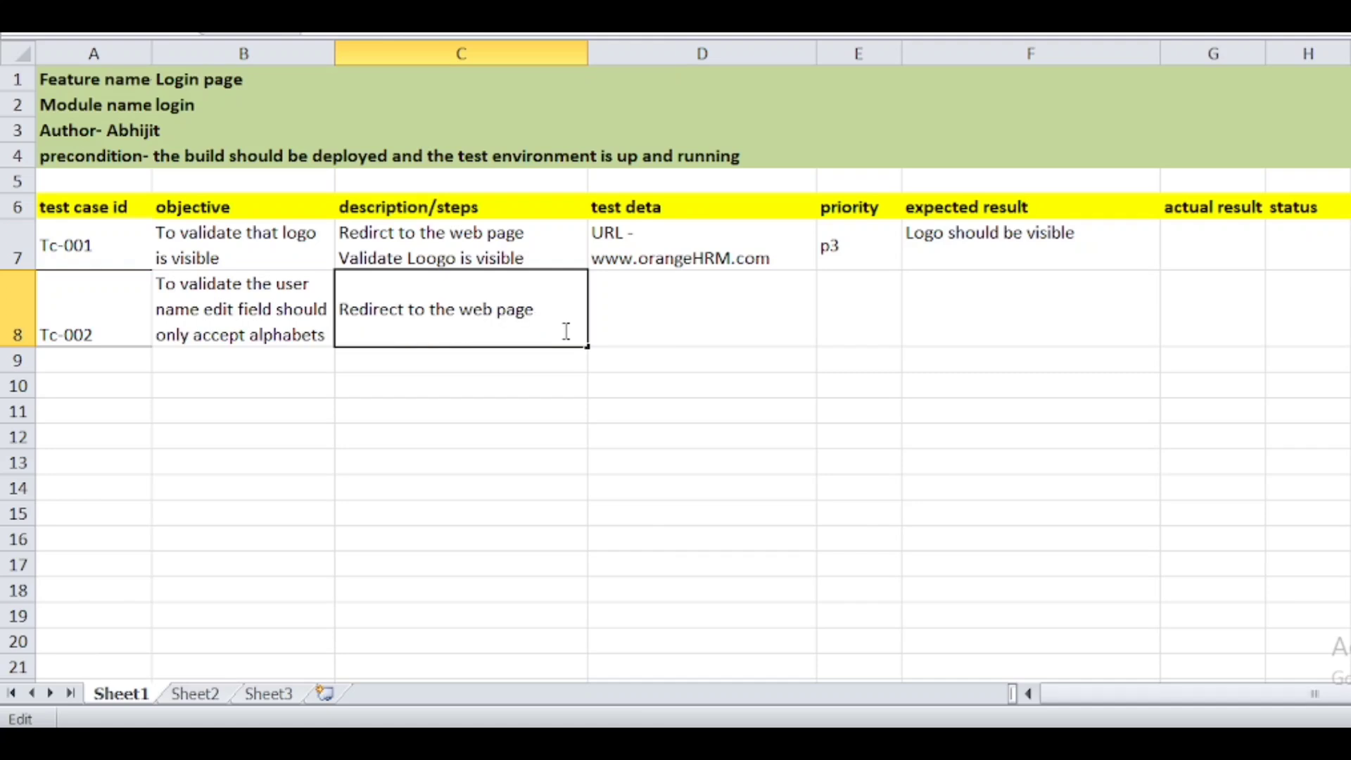
pyautogui.write('Write alphab')
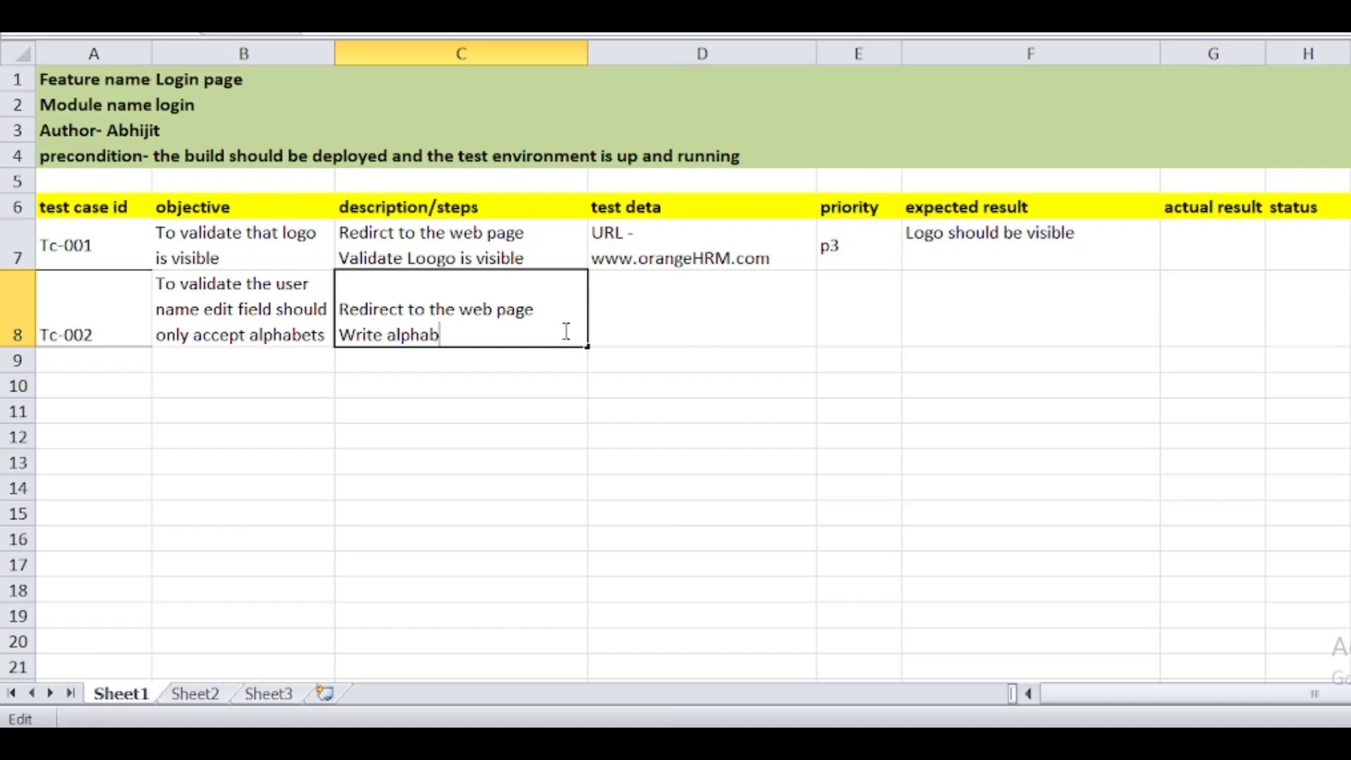
pyautogui.write('ets in user name.e')
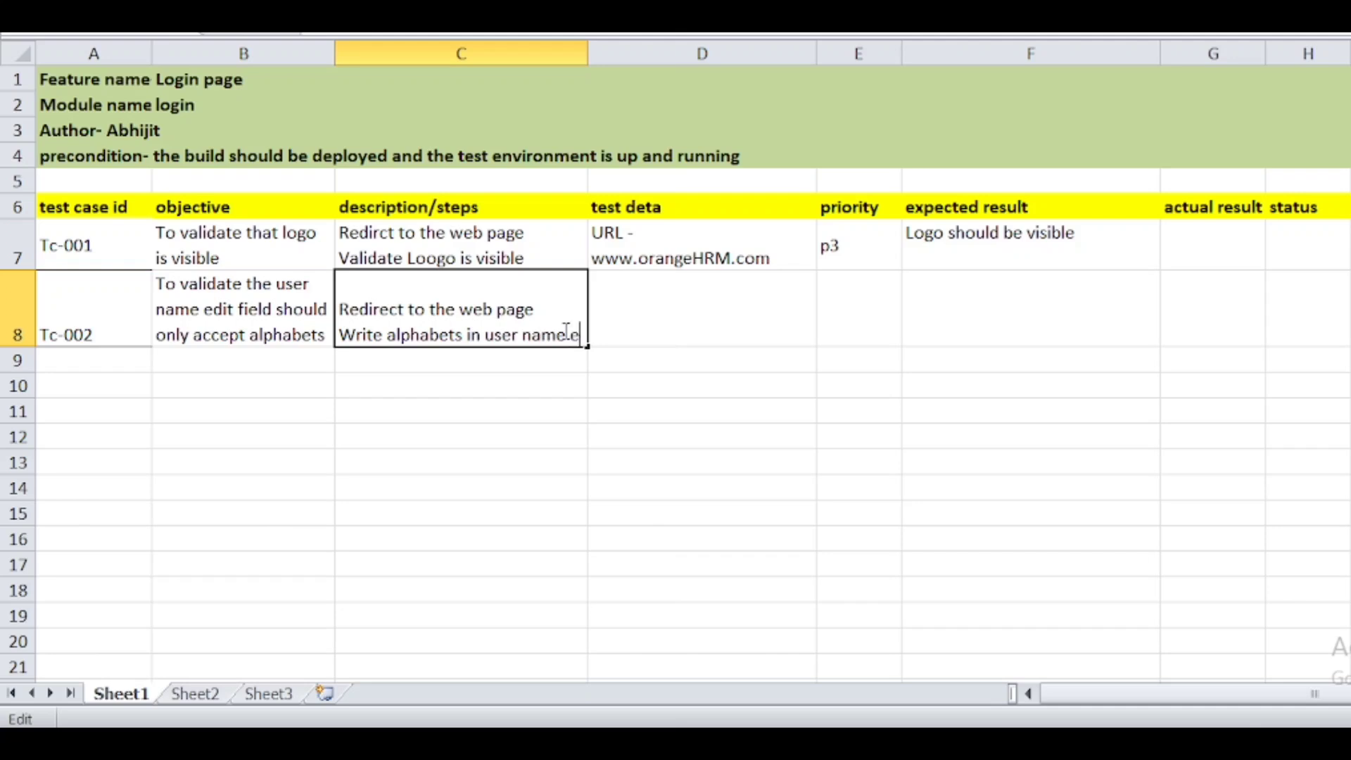
pyautogui.hotkey('alt', 'Return')
pyautogui.write('edit ')
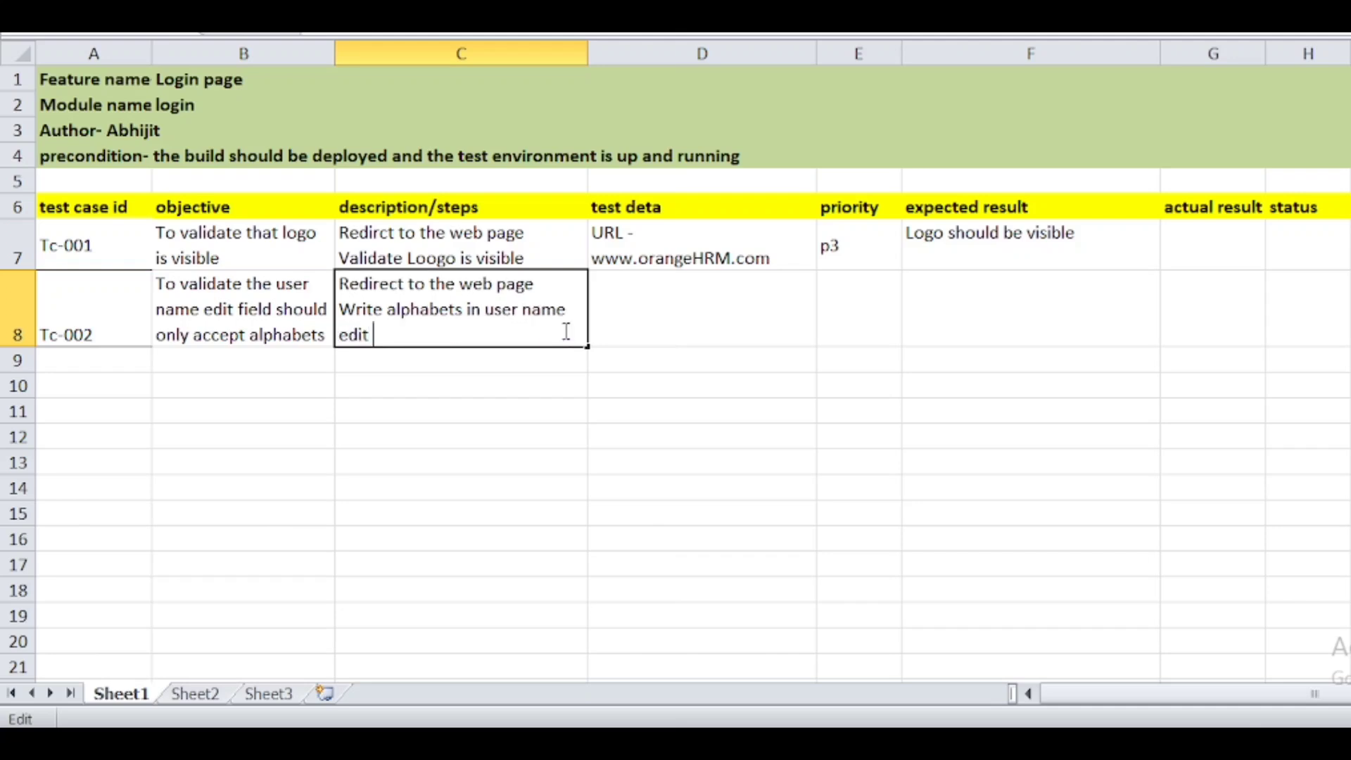
pyautogui.write('field')
pyautogui.click(643, 295)
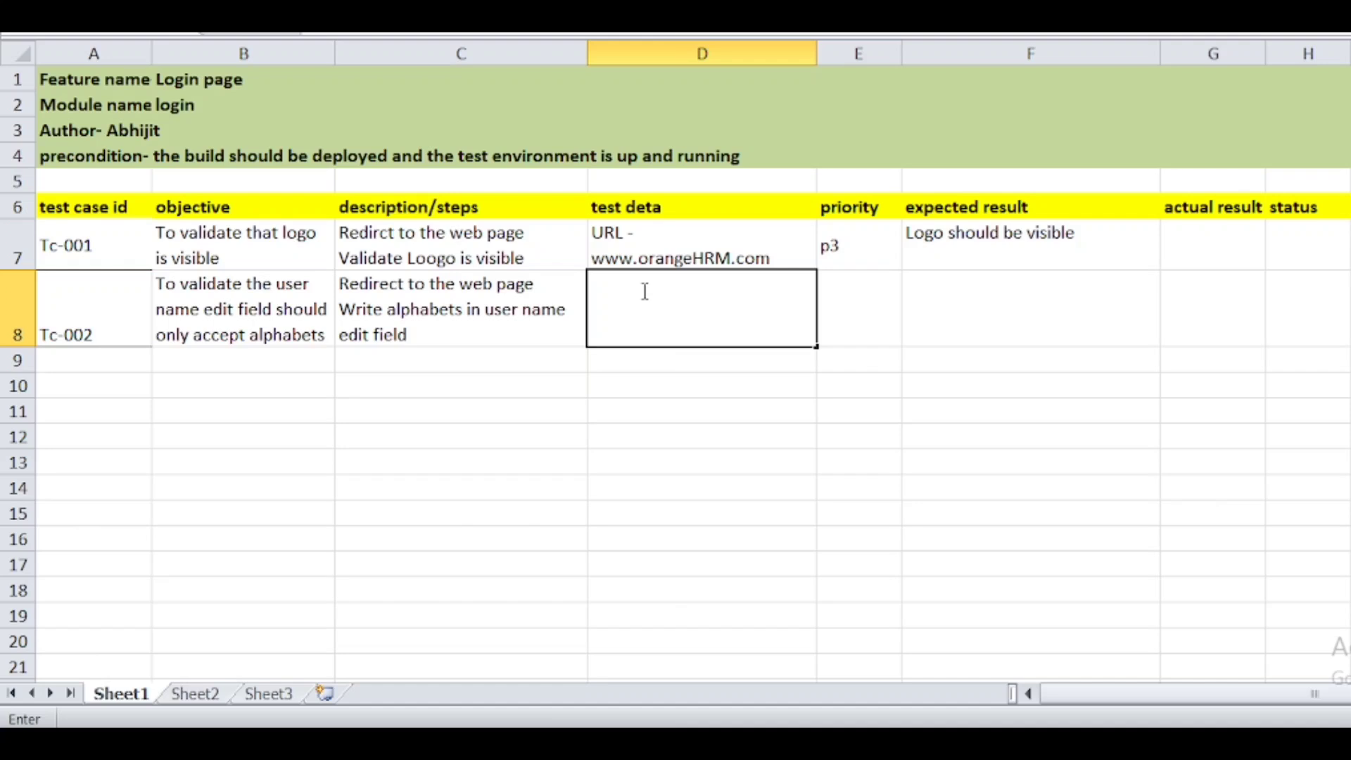
pyautogui.write('url')
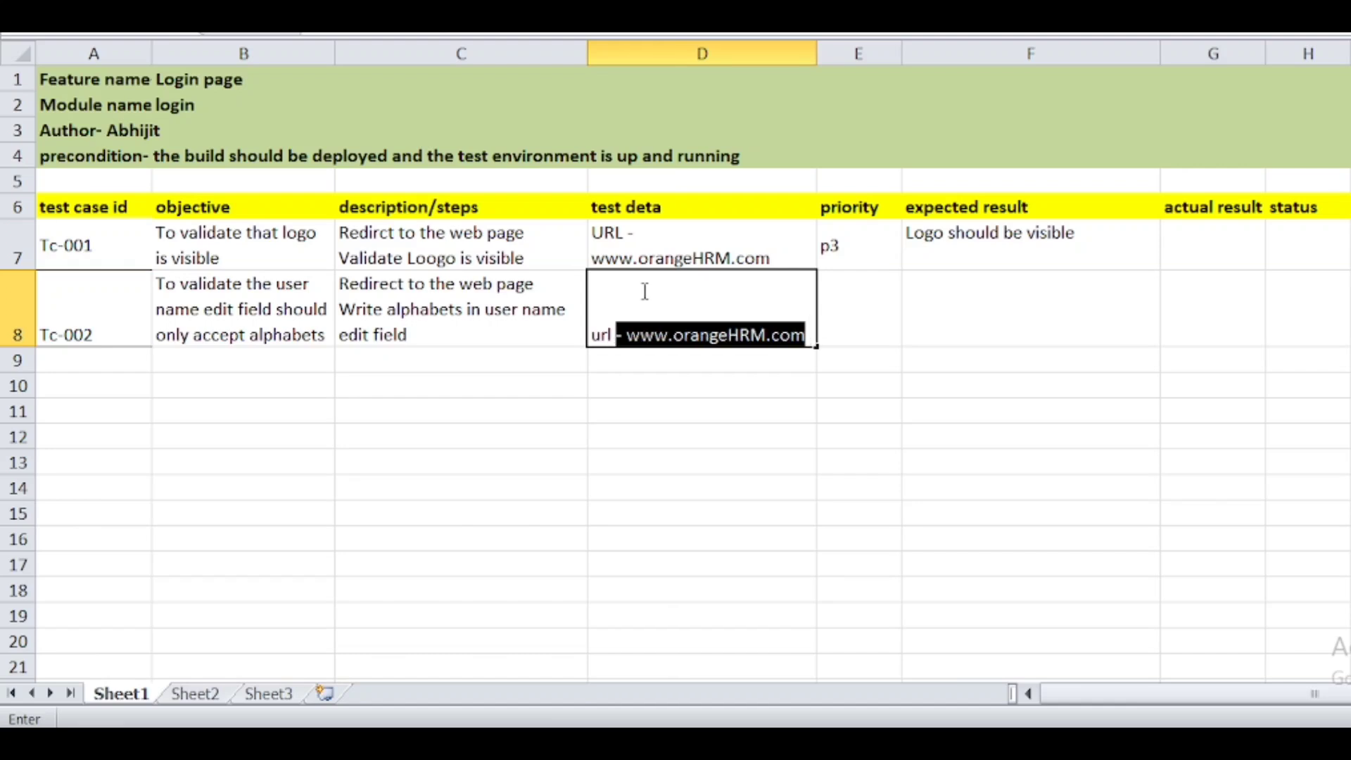
pyautogui.press('Return')
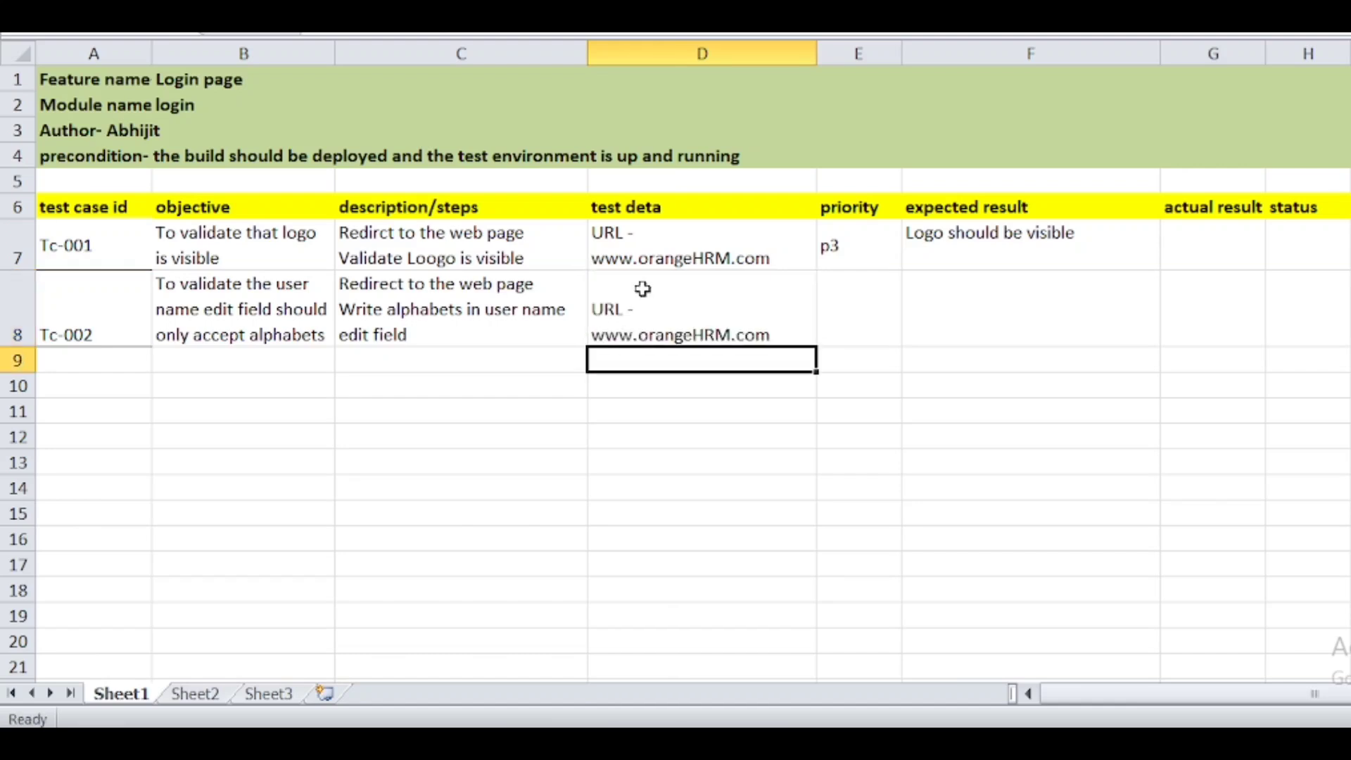
pyautogui.click(805, 314)
pyautogui.doubleClick(807, 327)
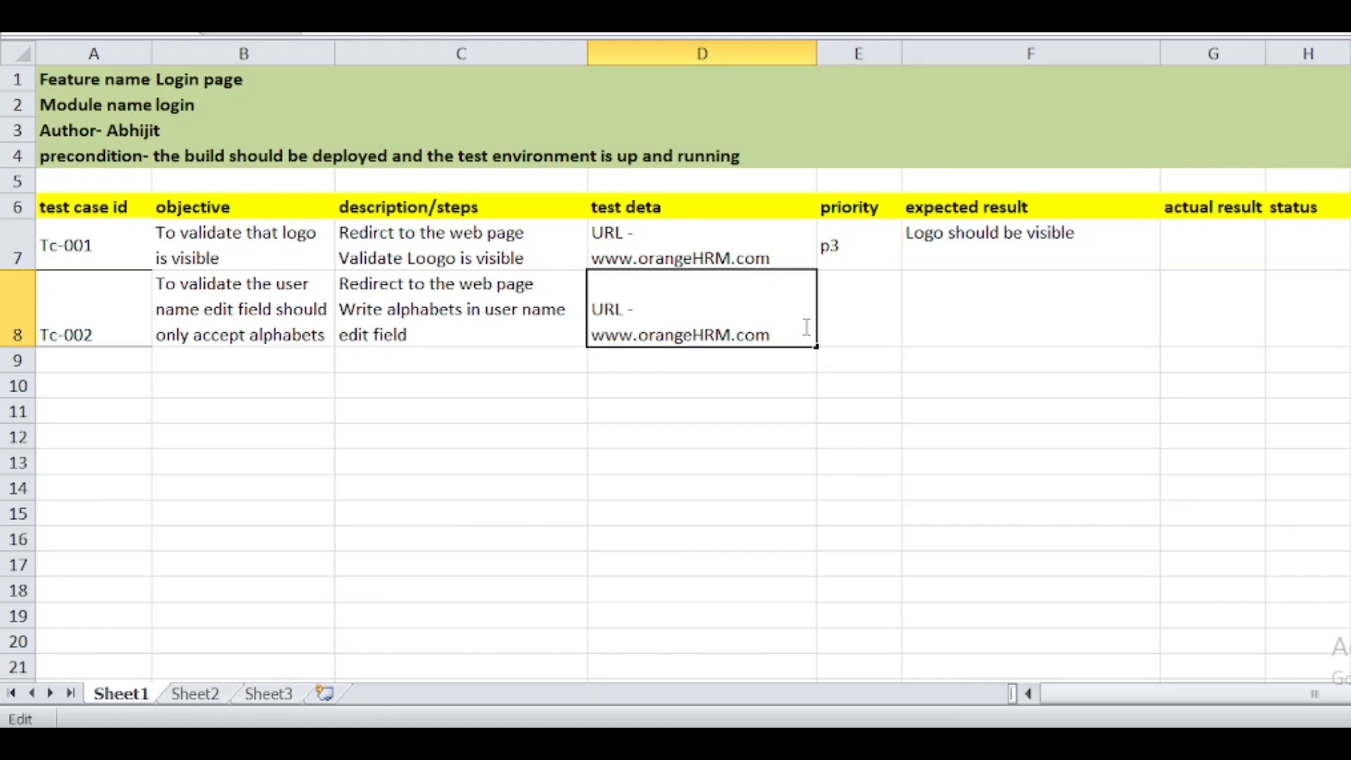
pyautogui.hotkey('alt', 'Return')
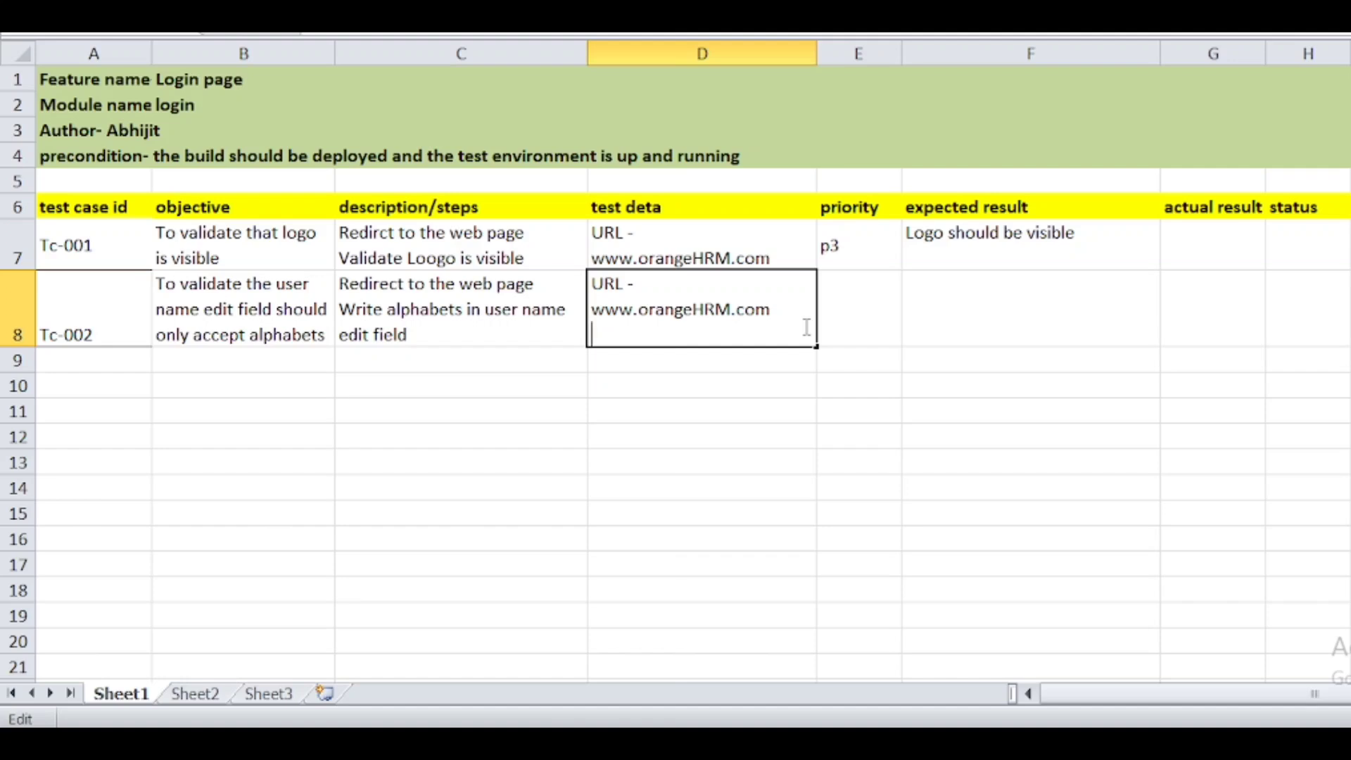
pyautogui.write('Admin')
# - Set E8 to priority p2 and F8 to 'name edit fild only accept alphabets'
pyautogui.click(838, 317)
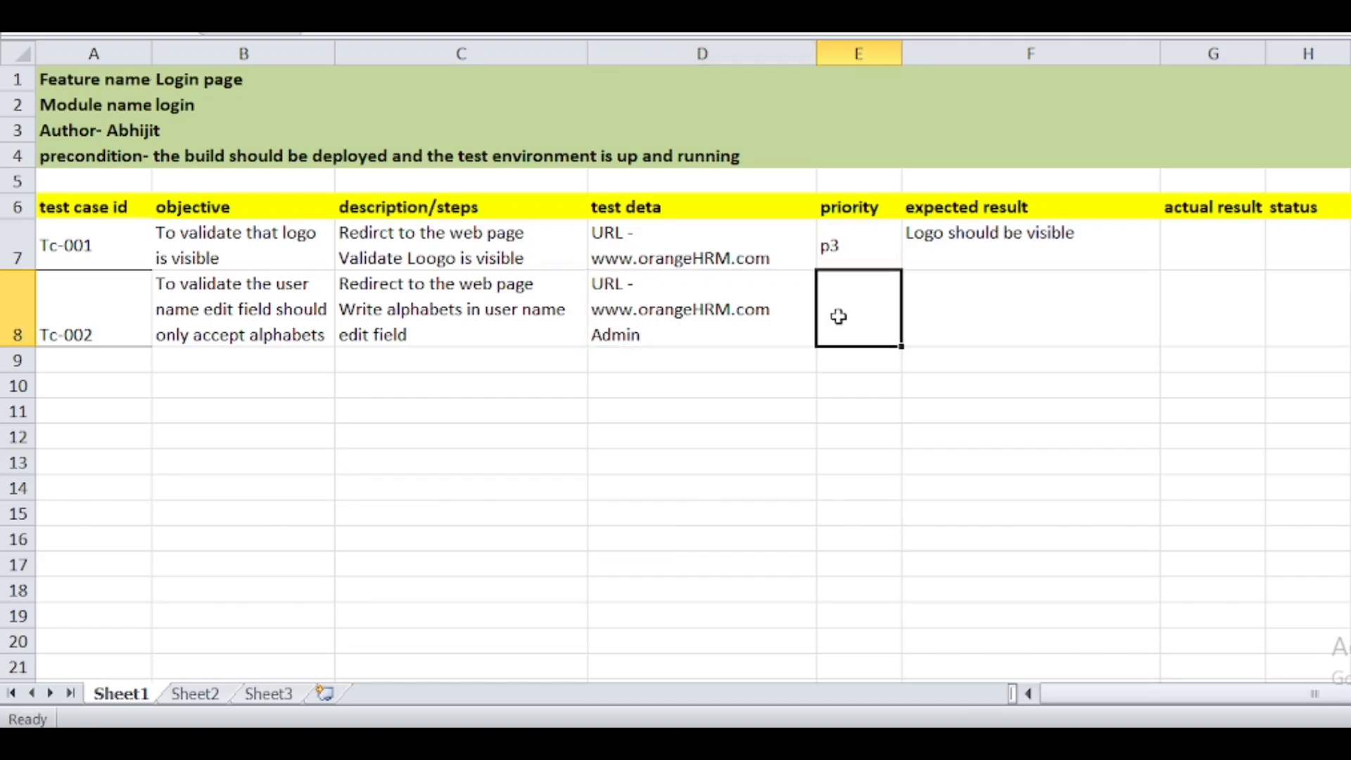
pyautogui.press('BackSpace')
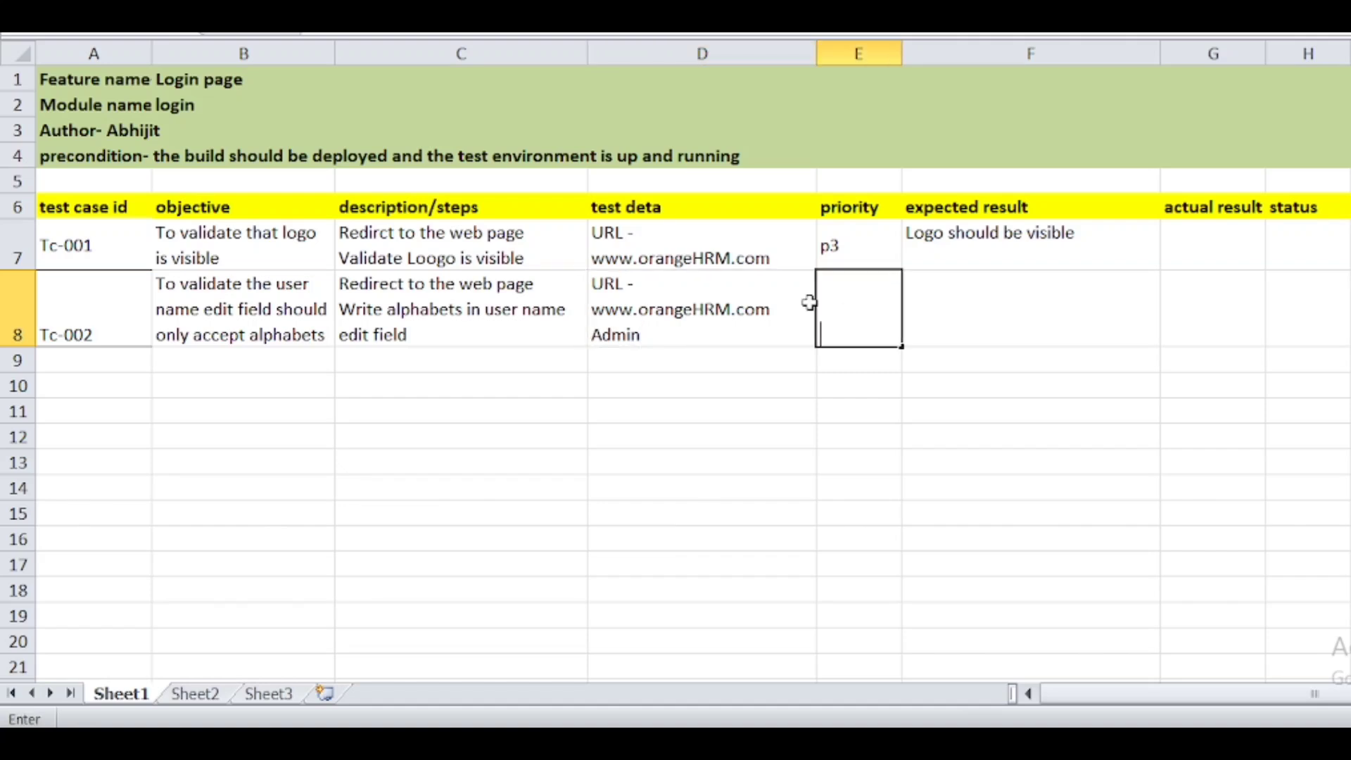
pyautogui.write('p2')
pyautogui.click(996, 303)
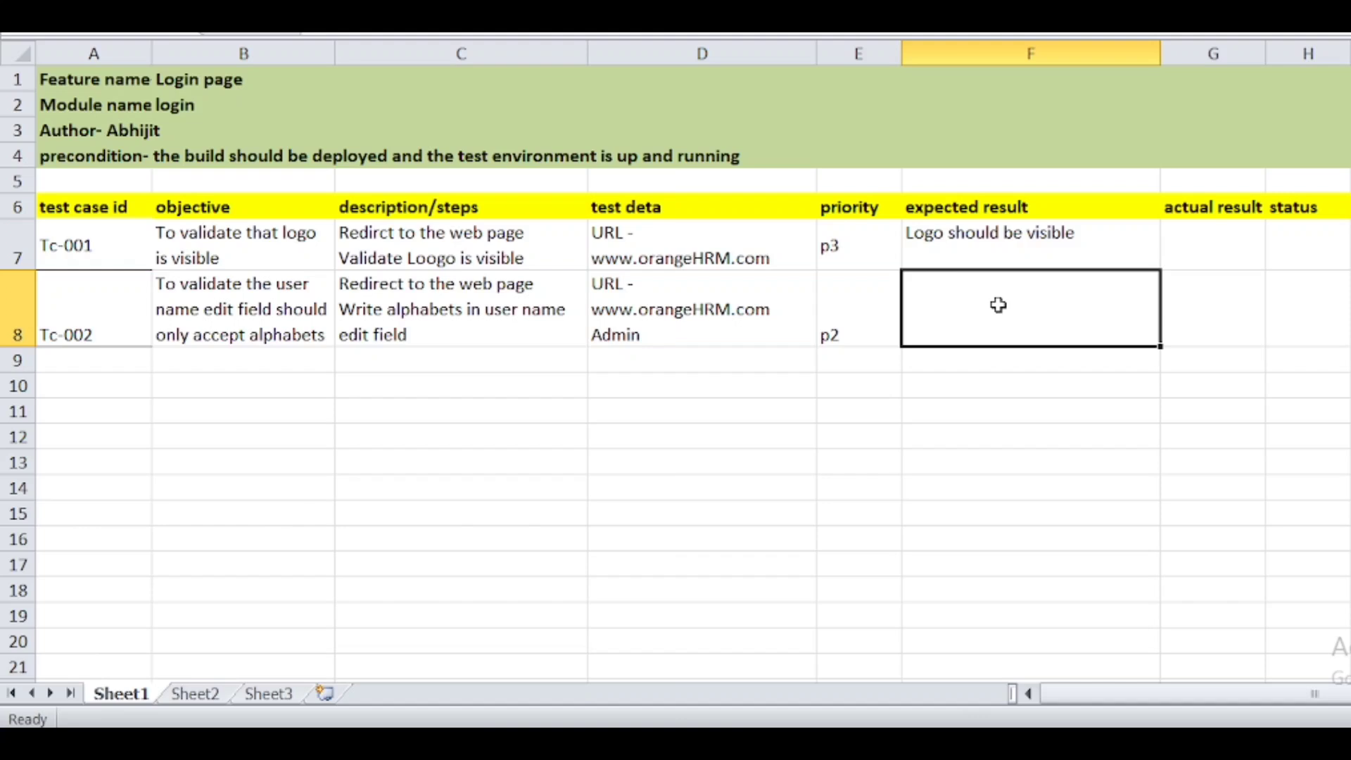
pyautogui.write('name')
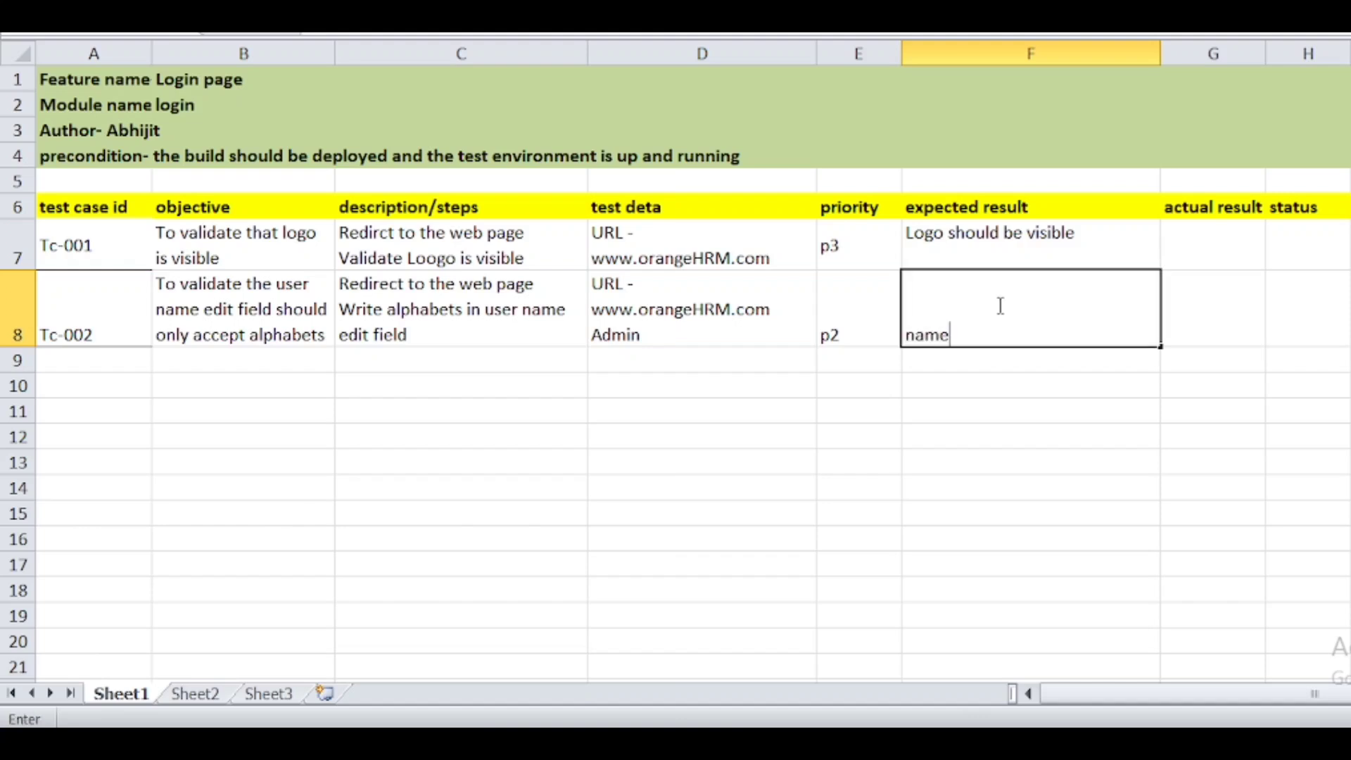
pyautogui.write(' edit fild only ac')
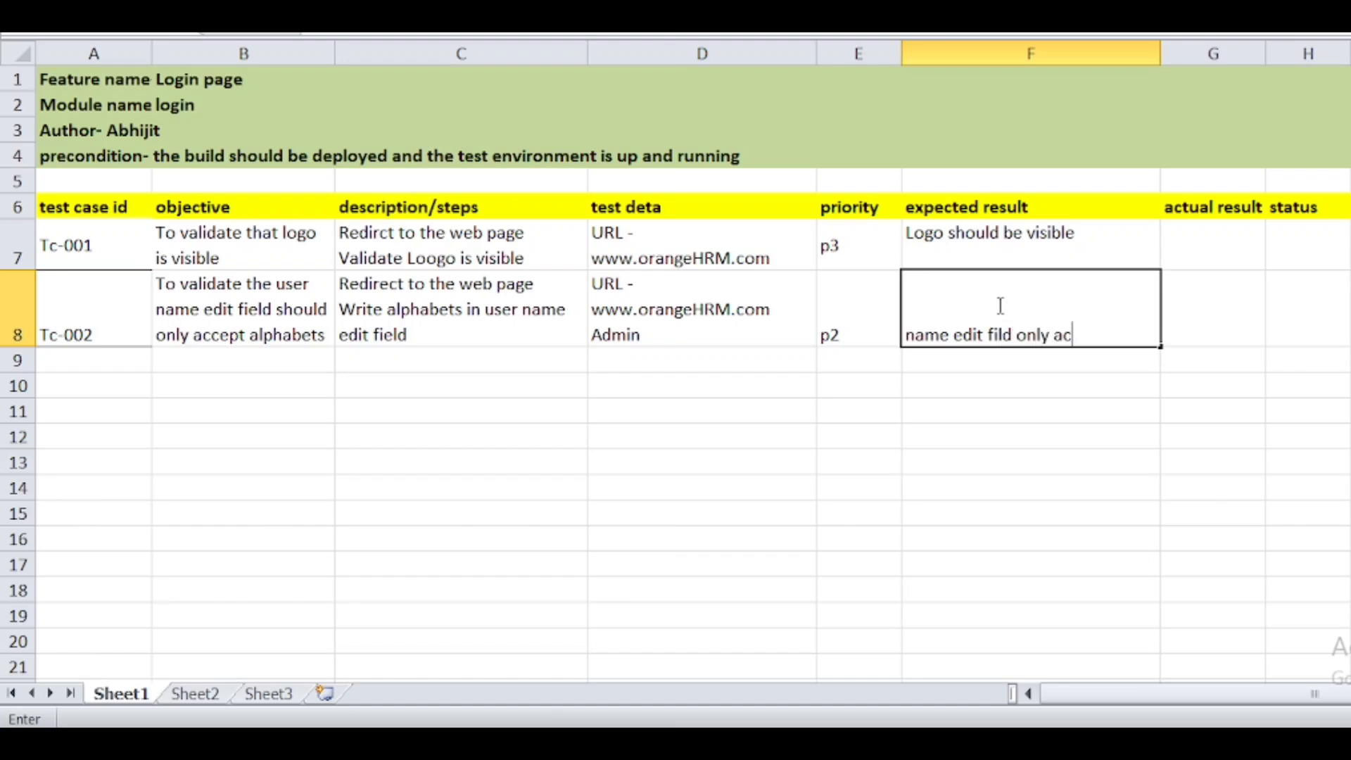
pyautogui.write('cept alphabets')
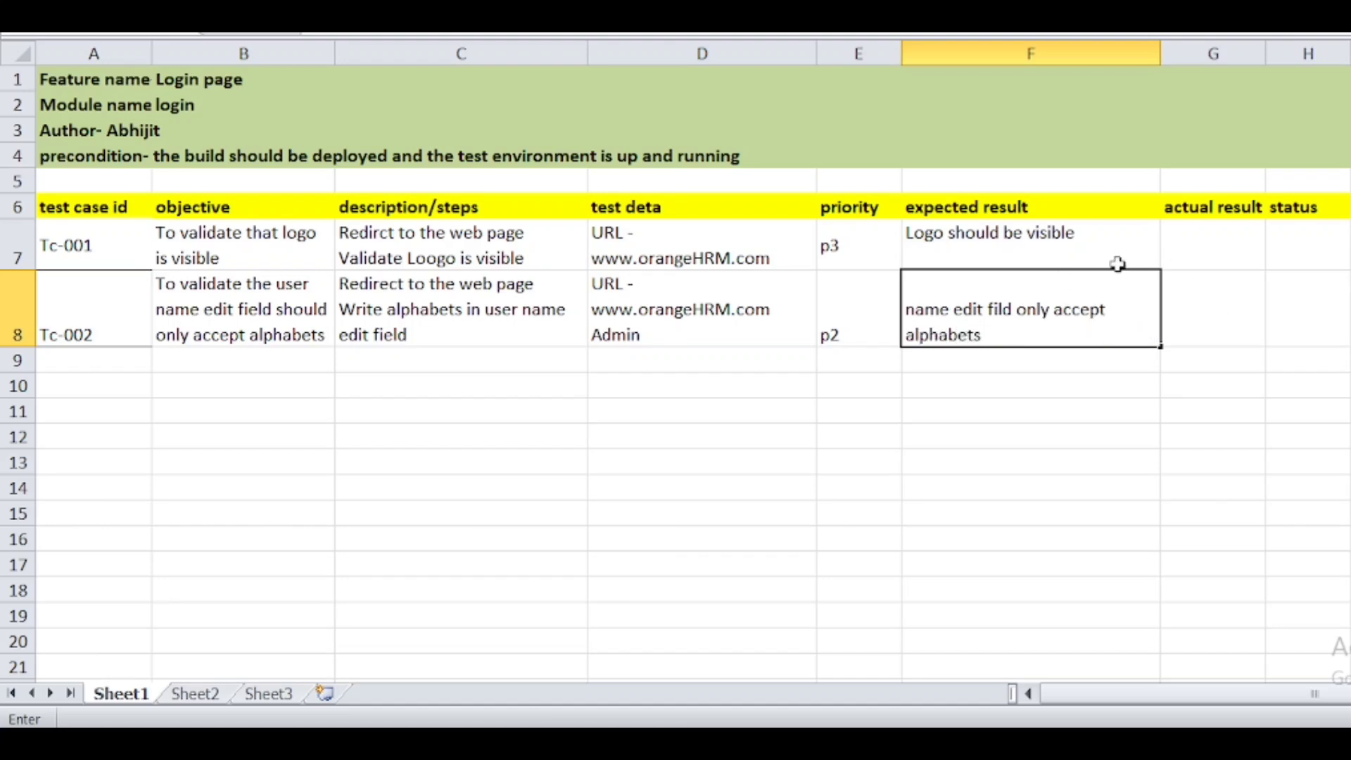
# - Enter the test case ID tc-003 in cell A9
pyautogui.click(119, 372)
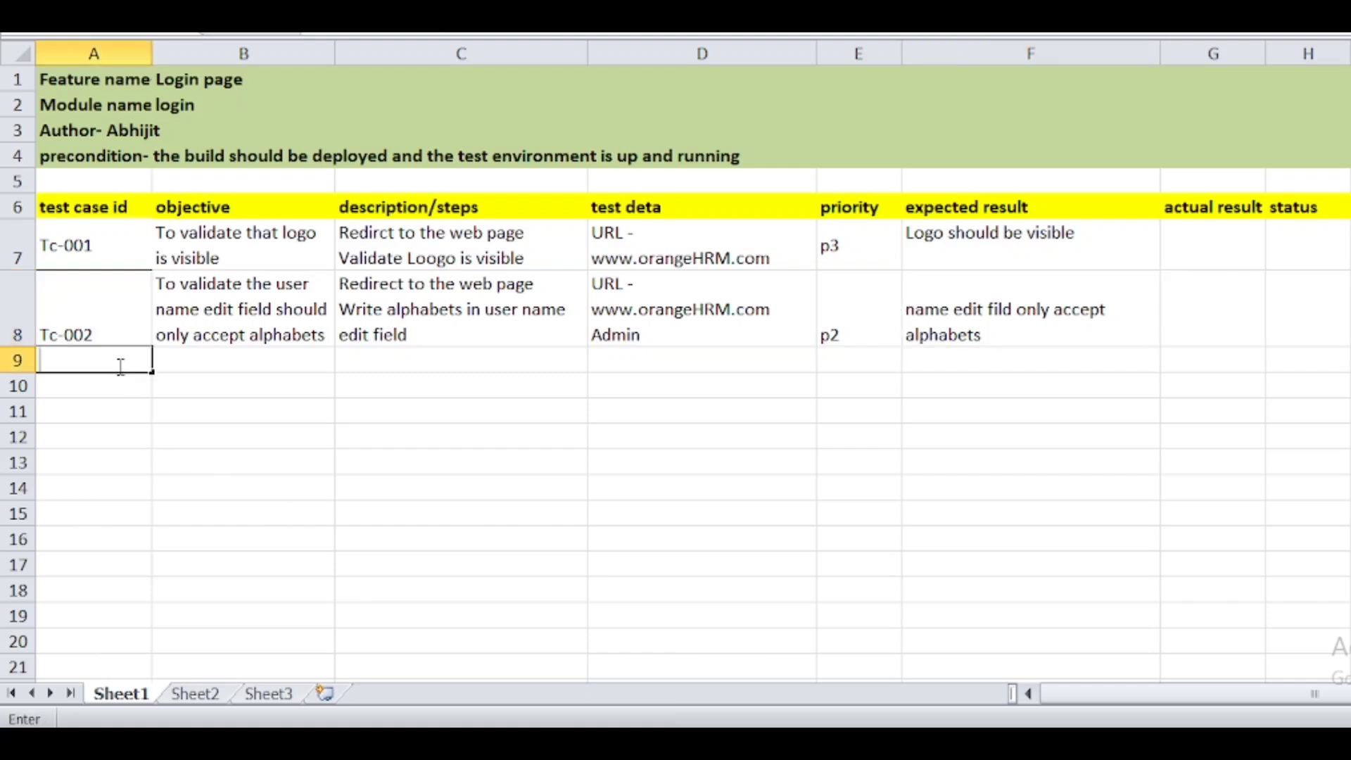
pyautogui.write('tc-')
pyautogui.write('04')
pyautogui.press('BackSpace')
pyautogui.write('3')
# - After checking the OrangeHRM login page, type tc-003's objective 'To validate passward edit field…' in B9
pyautogui.click(211, 359)
pyautogui.doubleClick(214, 357)
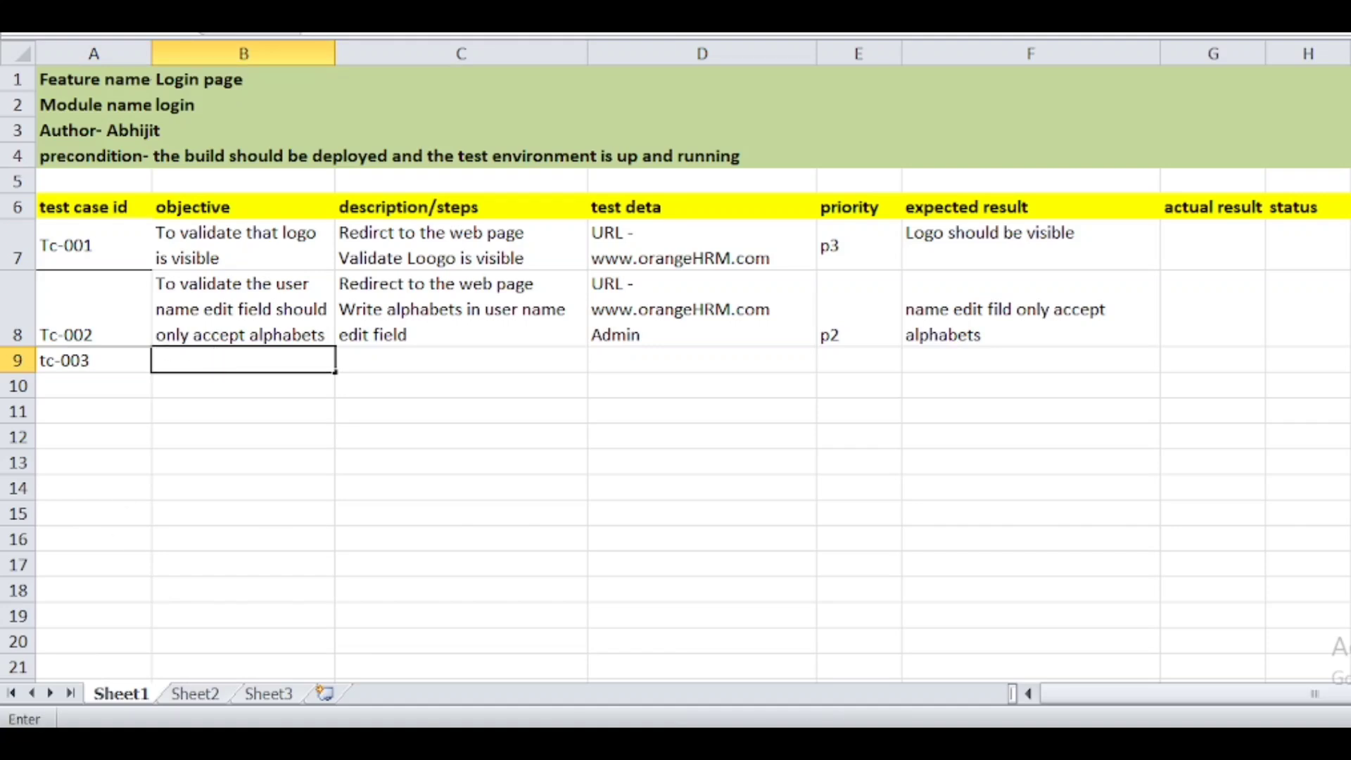
pyautogui.hotkey('alt', 'Tab')
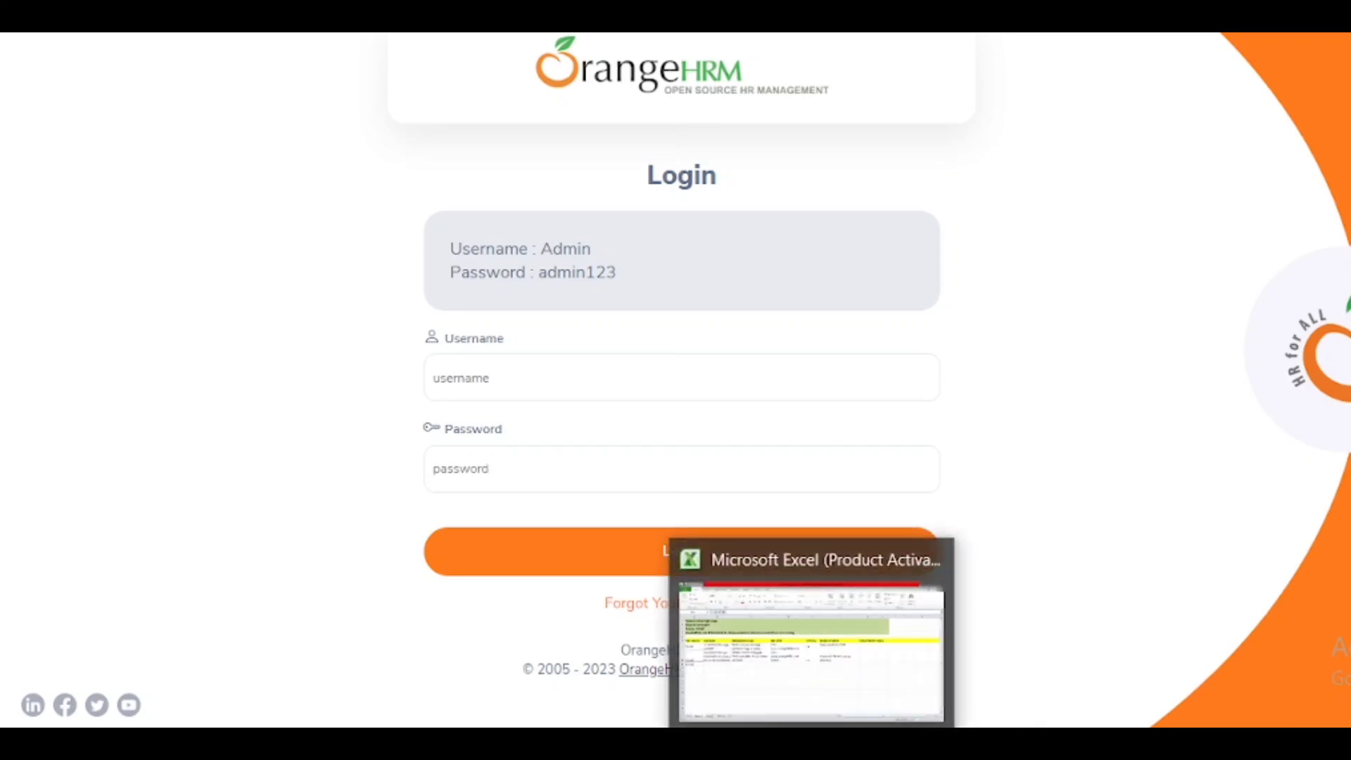
pyautogui.click(809, 637)
pyautogui.write('To validate ')
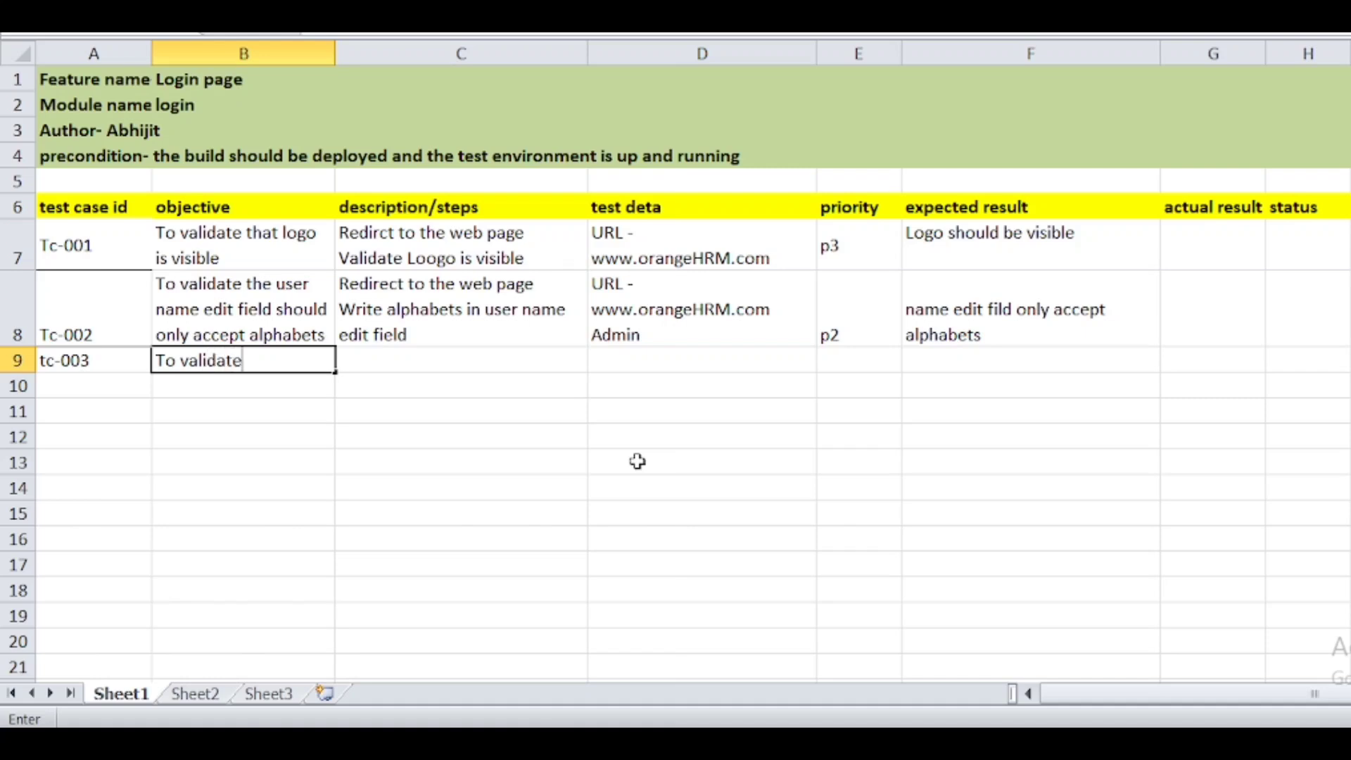
pyautogui.write('passward ed')
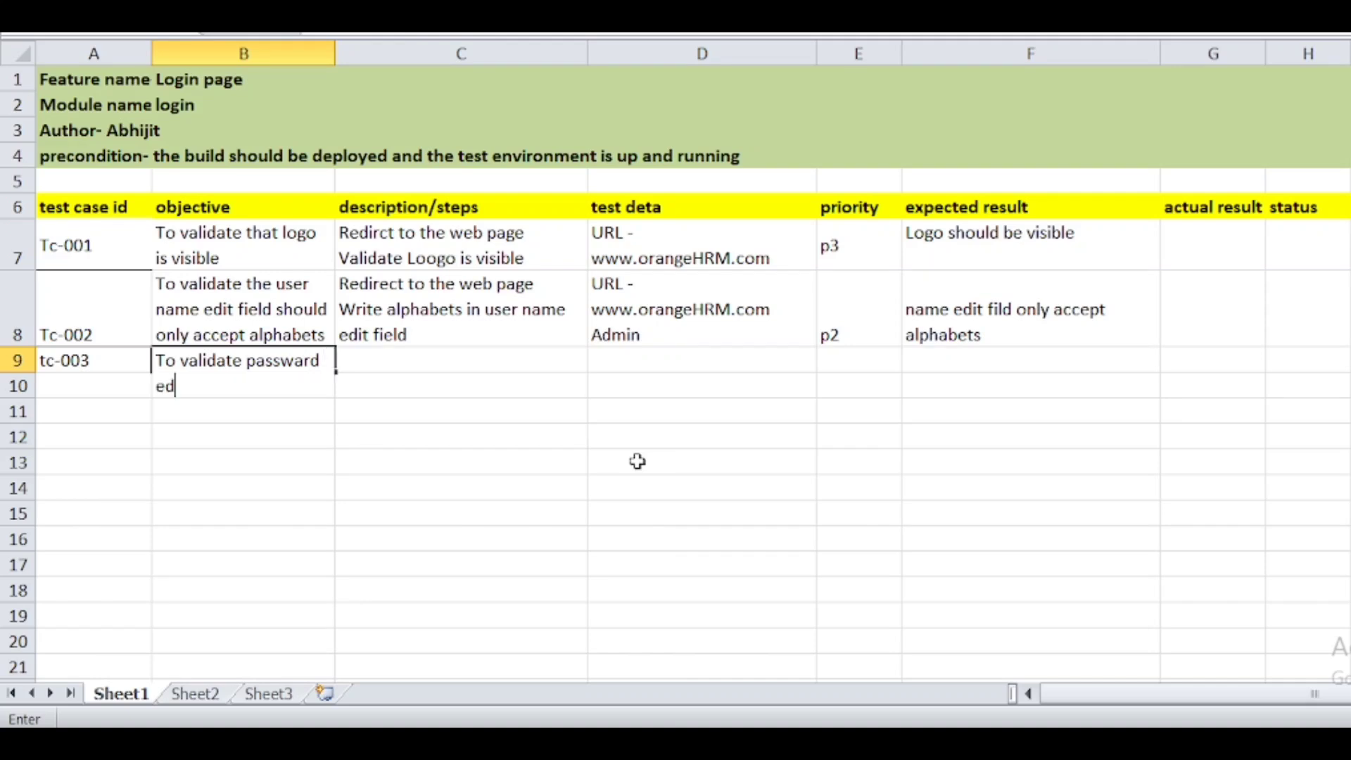
pyautogui.write('it field should on')
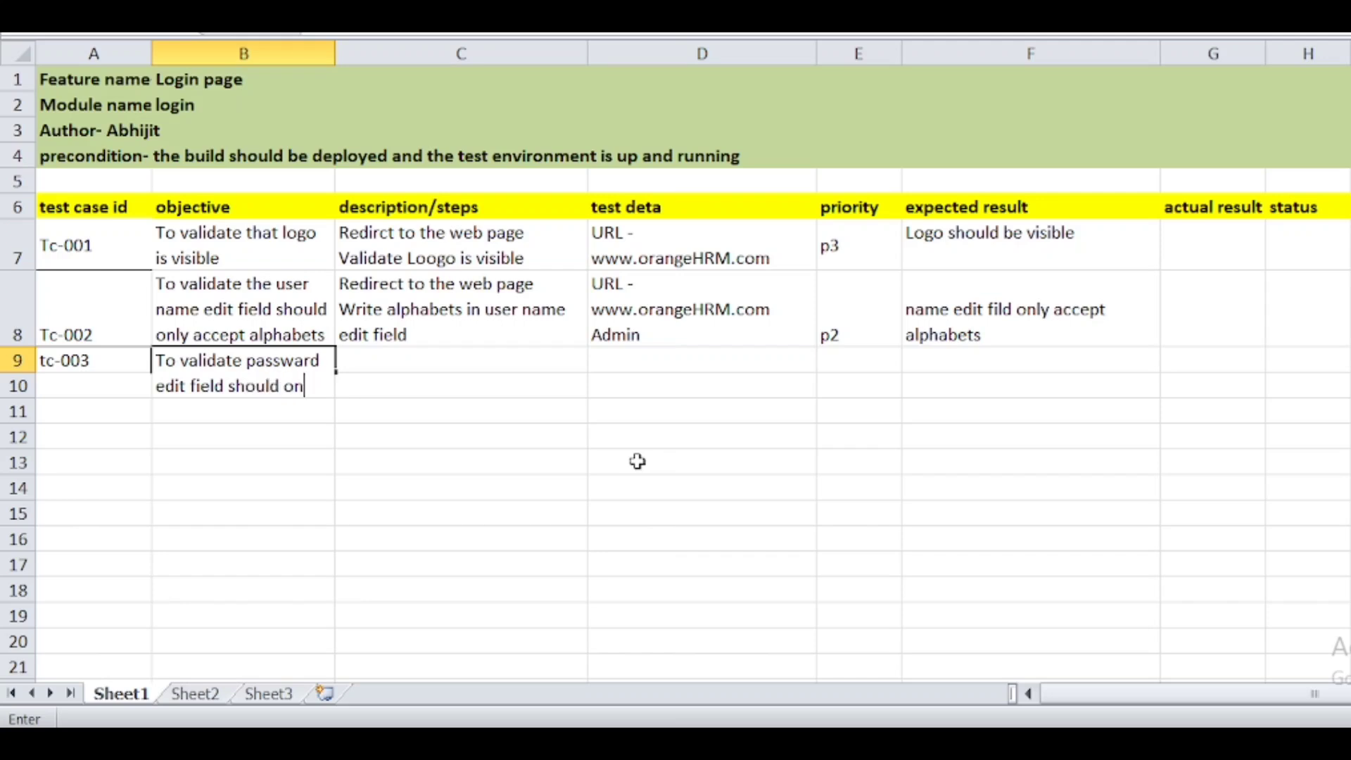
pyautogui.write('ly contain ')
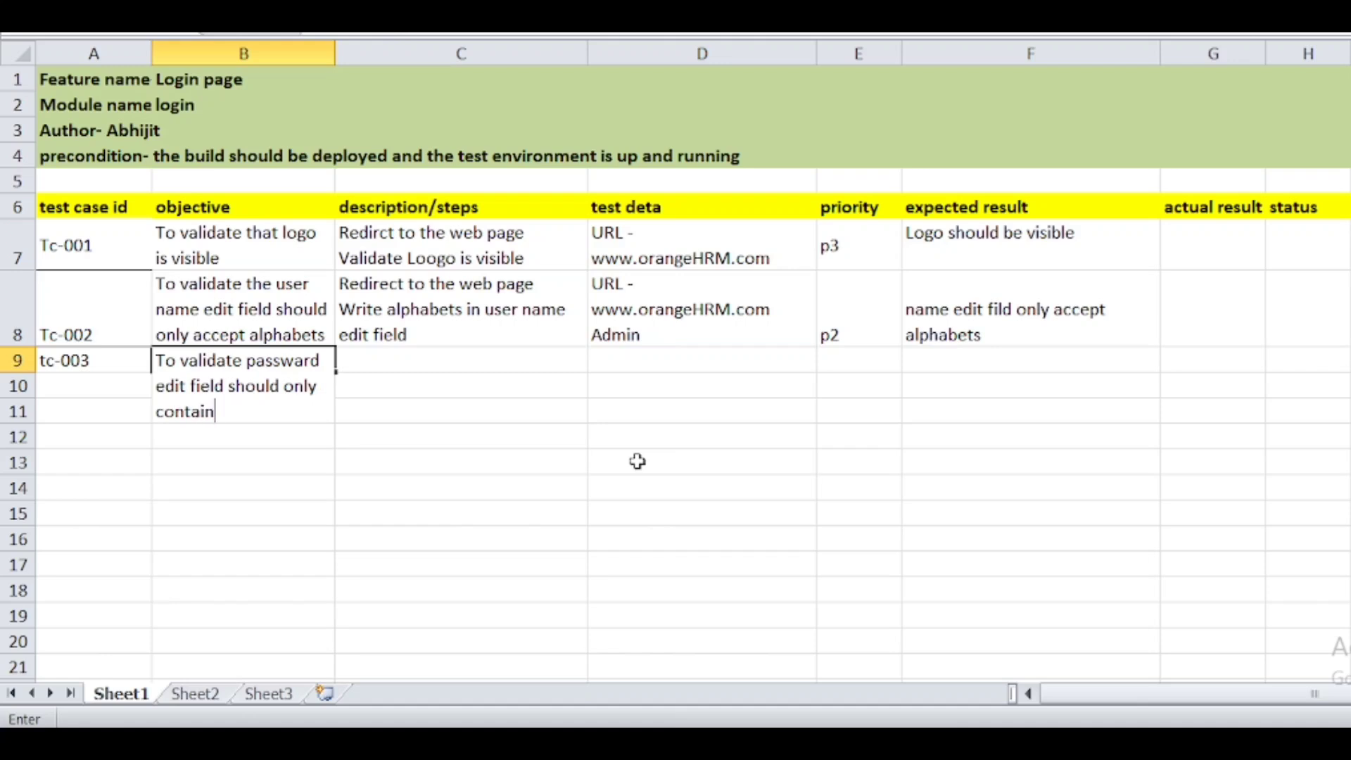
pyautogui.write('alphabets with cah')
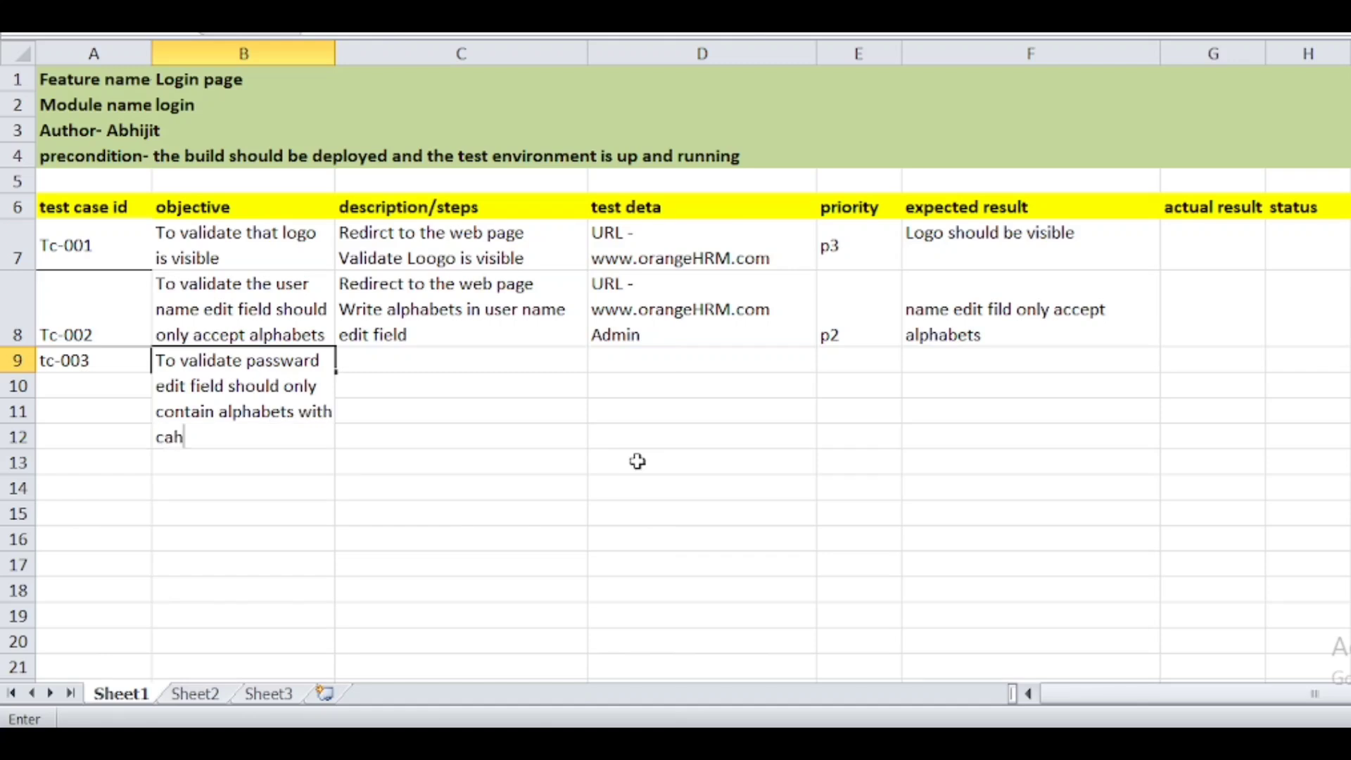
pyautogui.write('aractors')
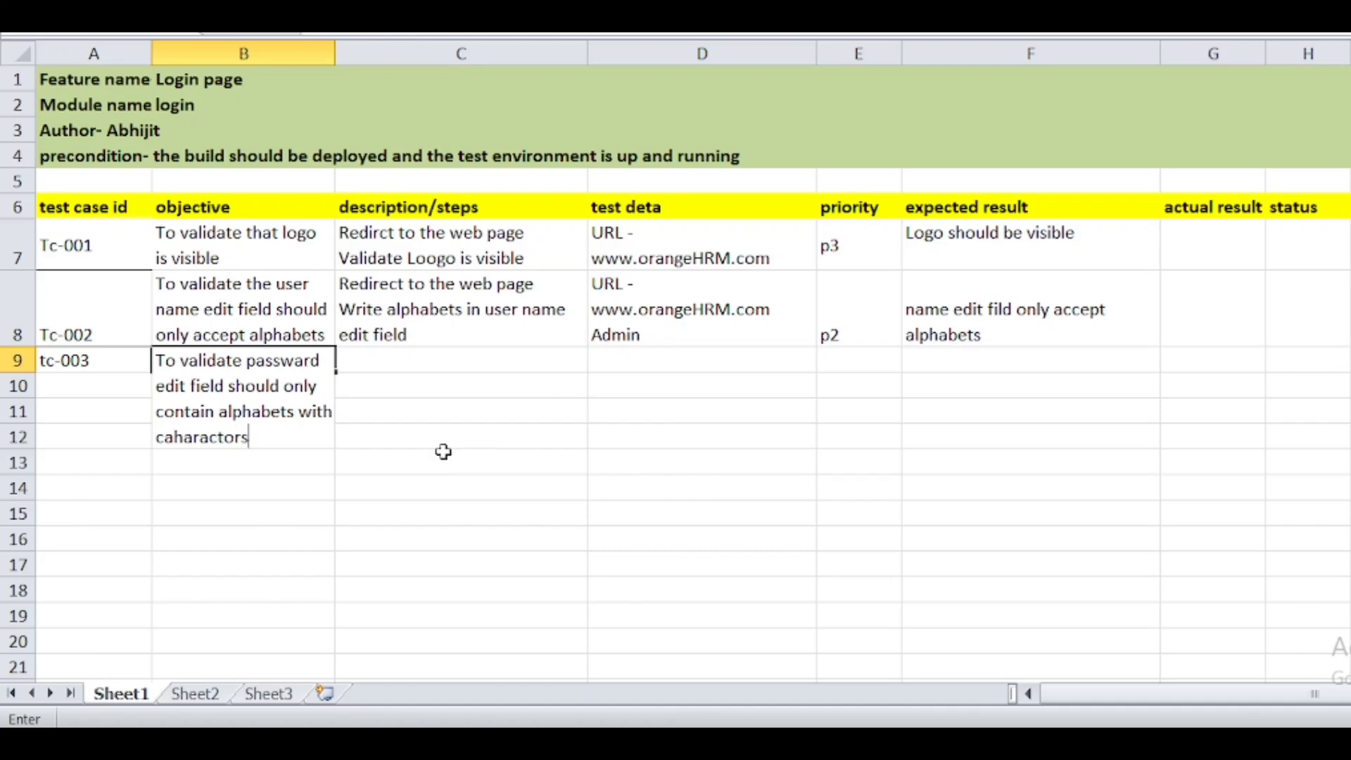
# - Commit the tc-003 objective text in B9
pyautogui.click(27, 365)
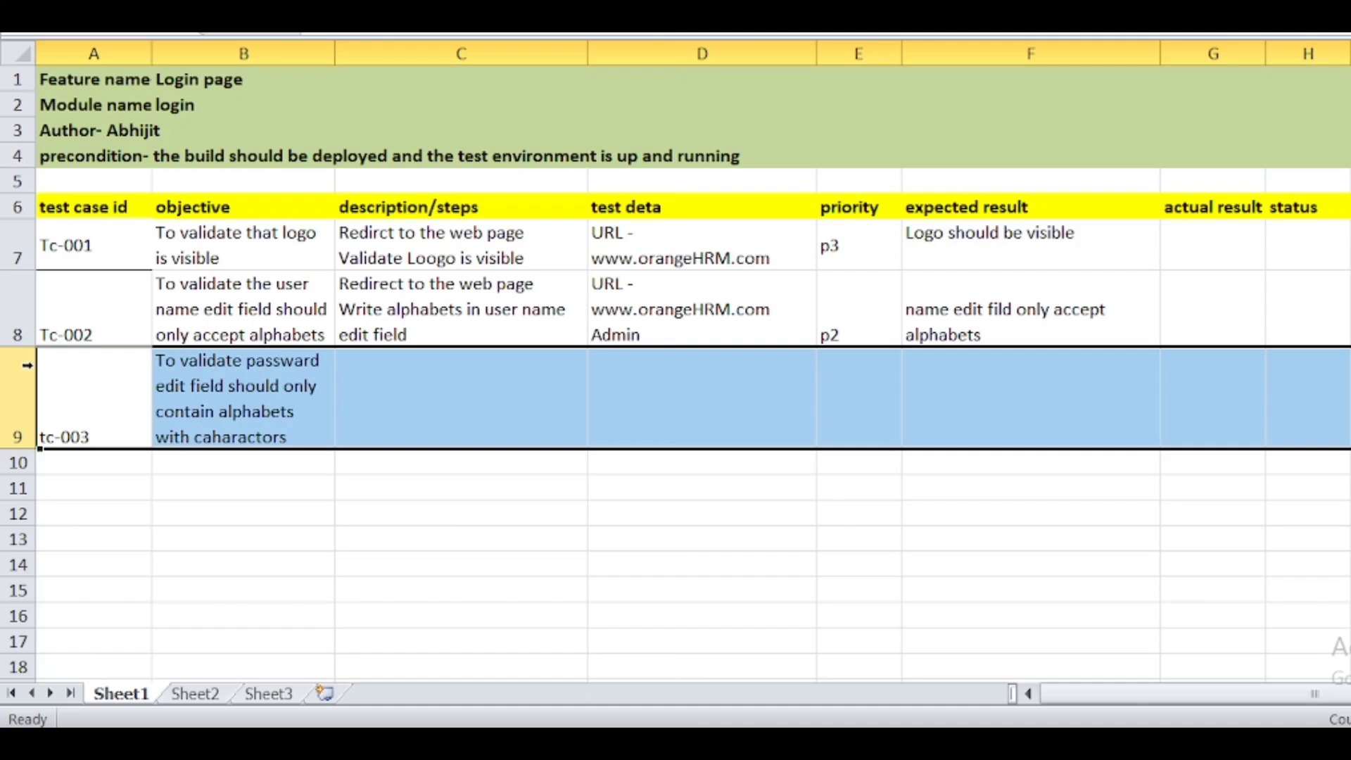
# - Enter C9's two lines: 'redirct to the web page' and 'Write passward with alphabets and charactors'
pyautogui.click(477, 364)
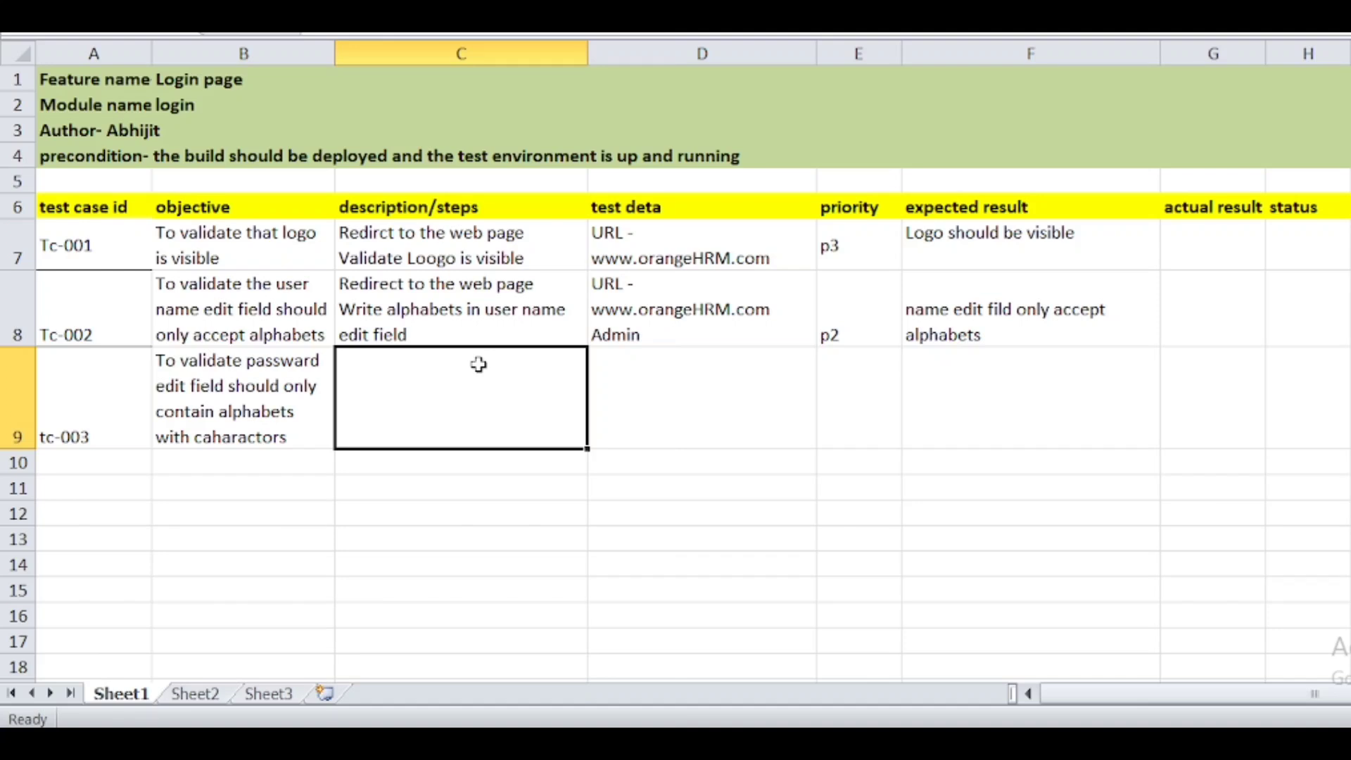
pyautogui.write('re')
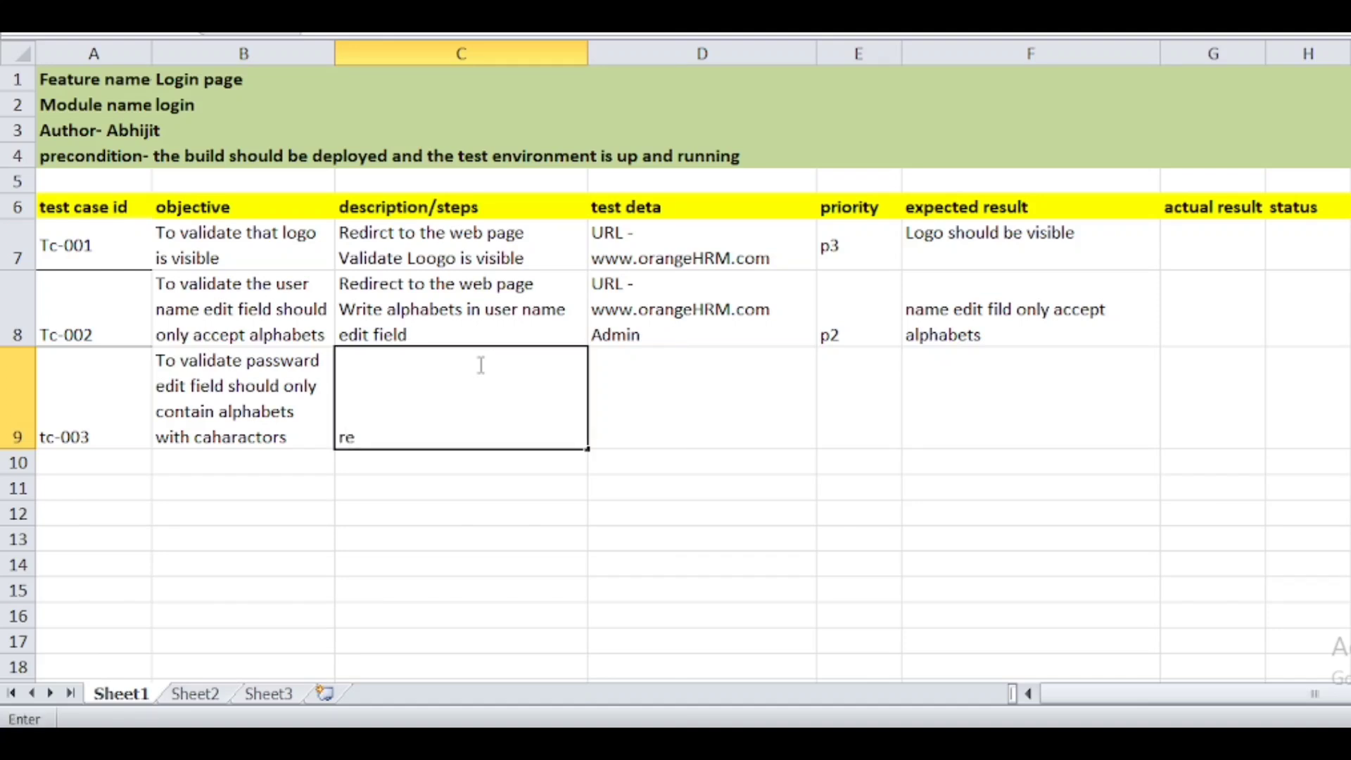
pyautogui.write('dirct t')
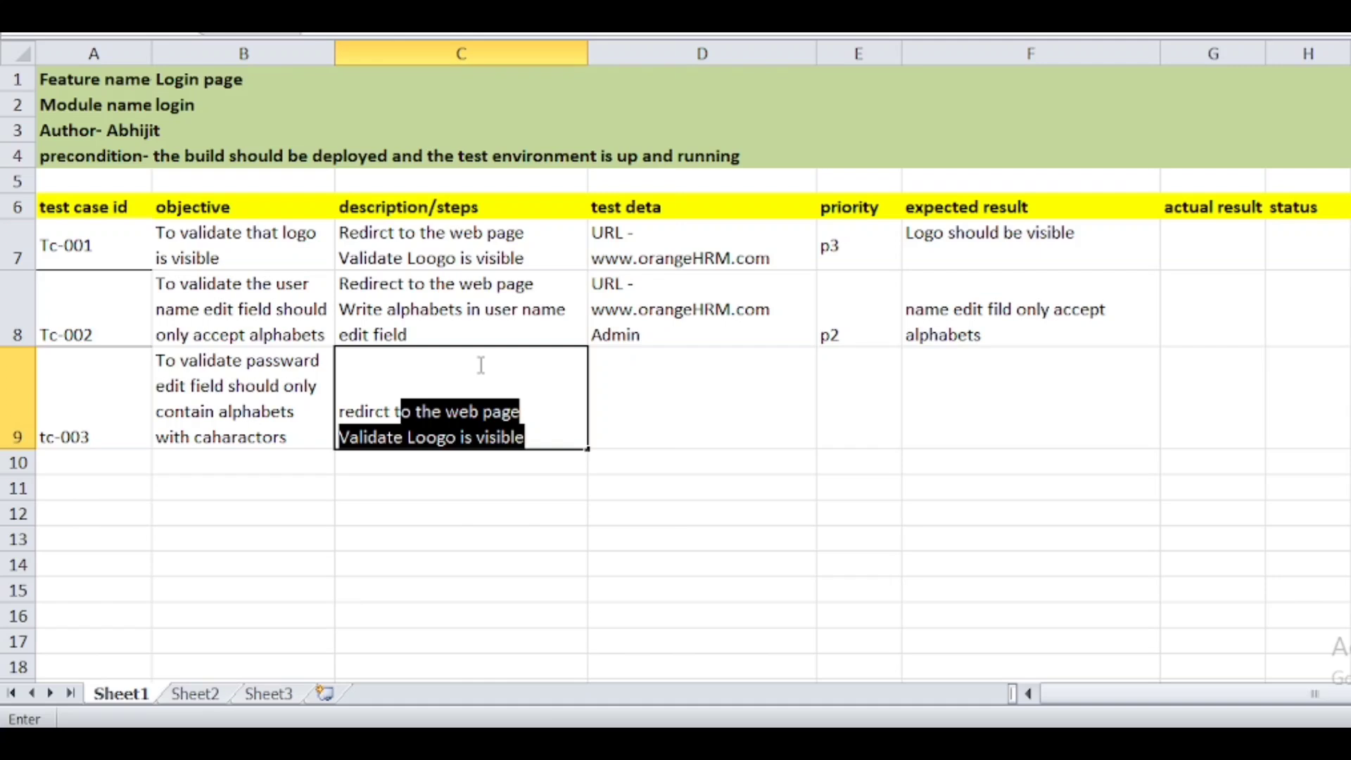
pyautogui.write('o the w')
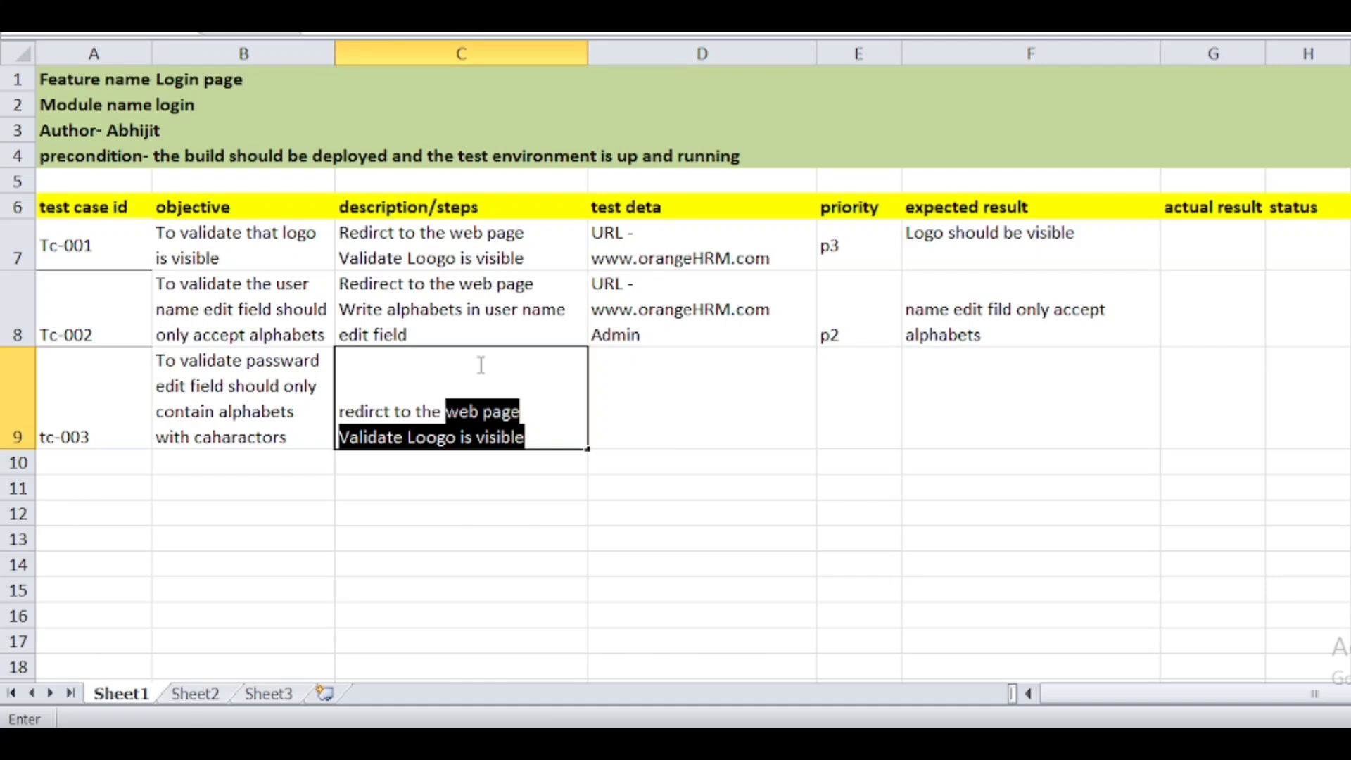
pyautogui.write('eb page')
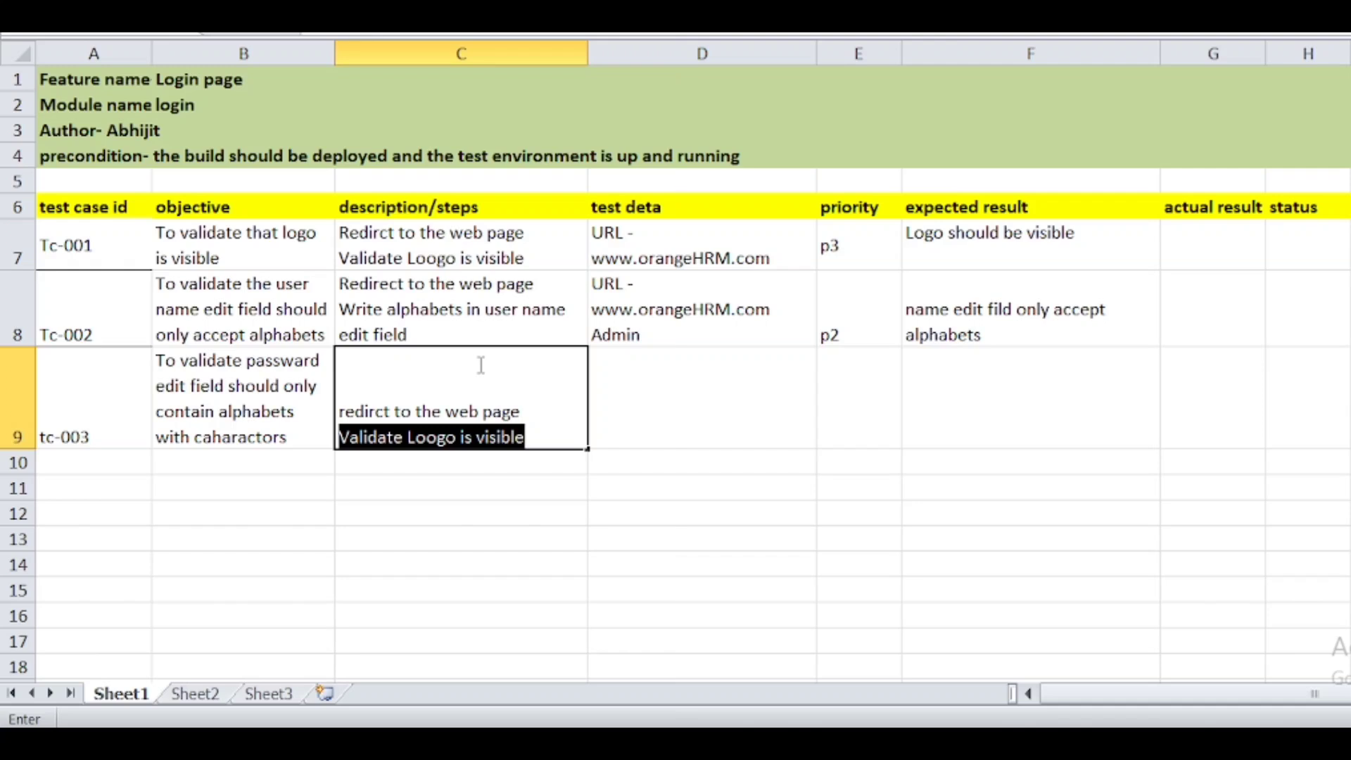
pyautogui.hotkey('alt', 'Return')
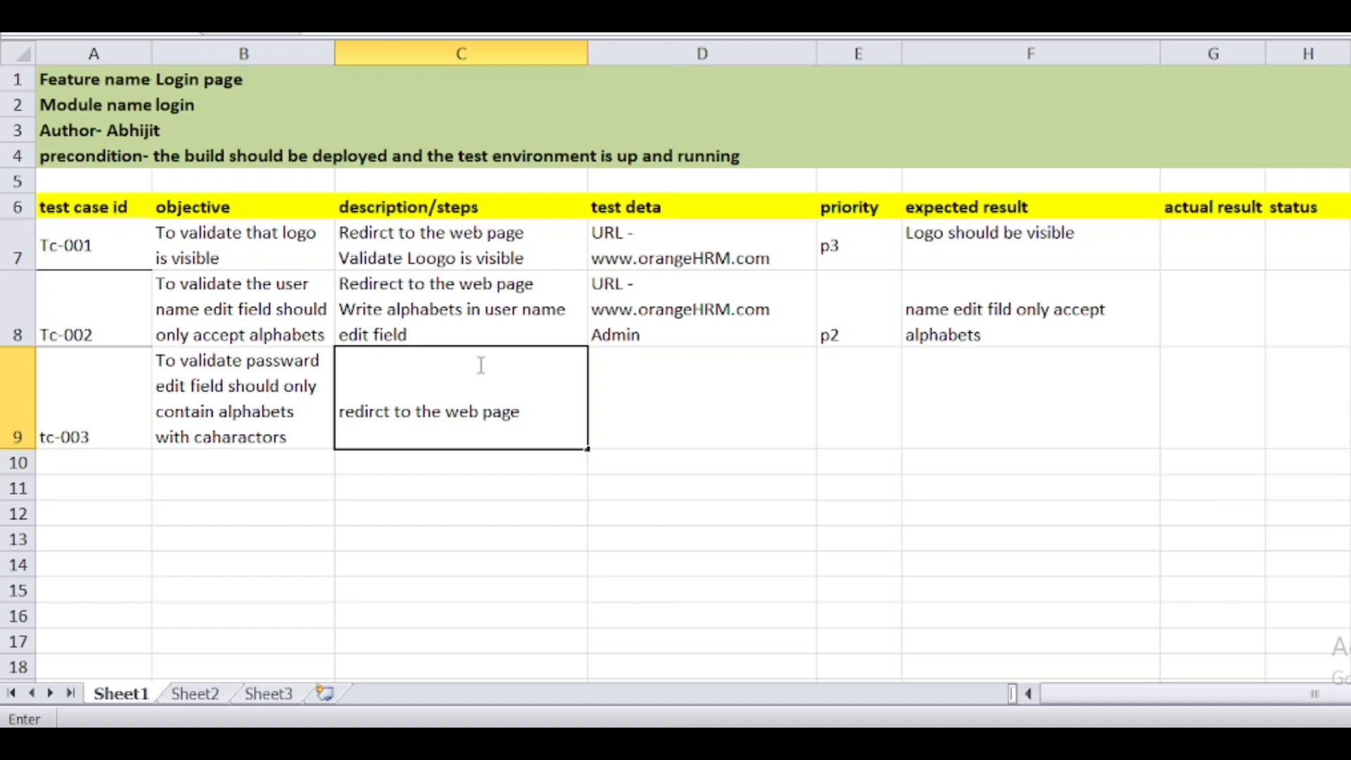
pyautogui.write('Write passwa')
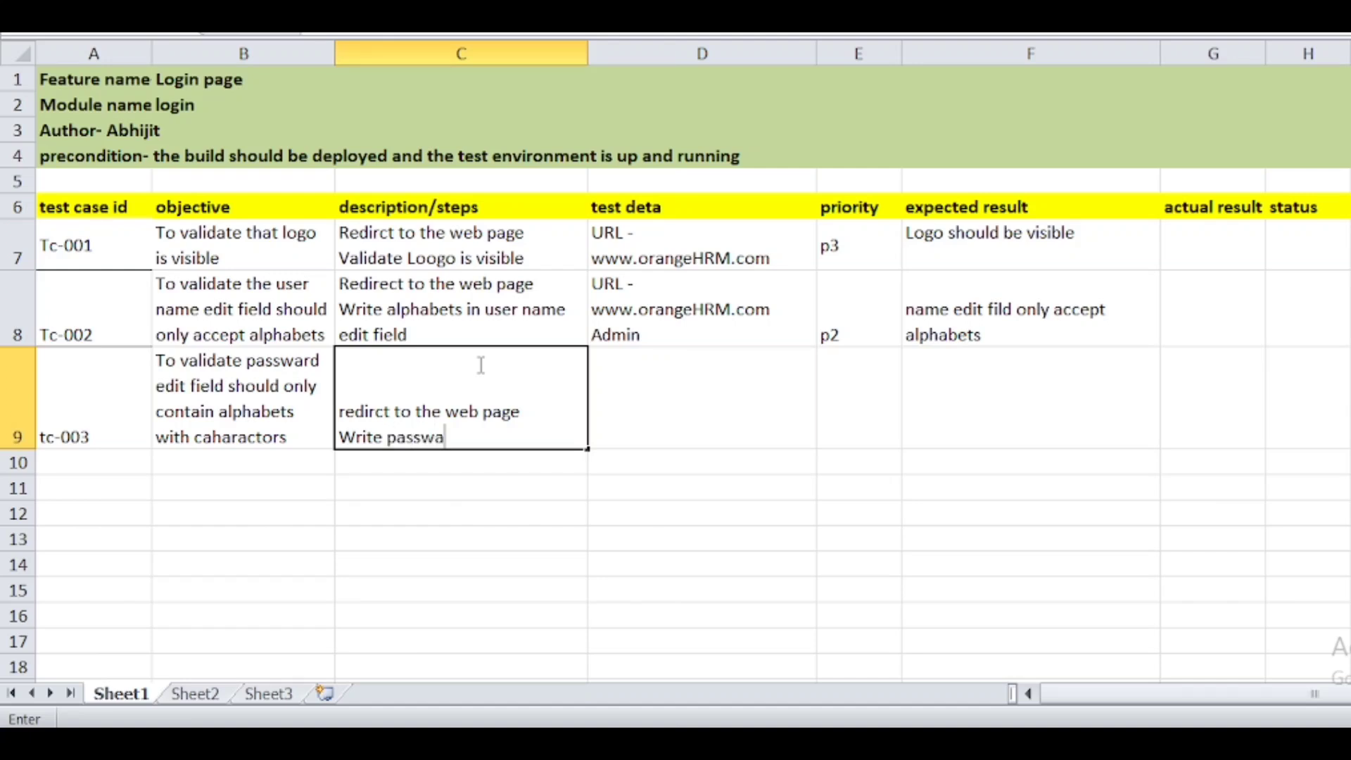
pyautogui.write('rd with alphabets and ')
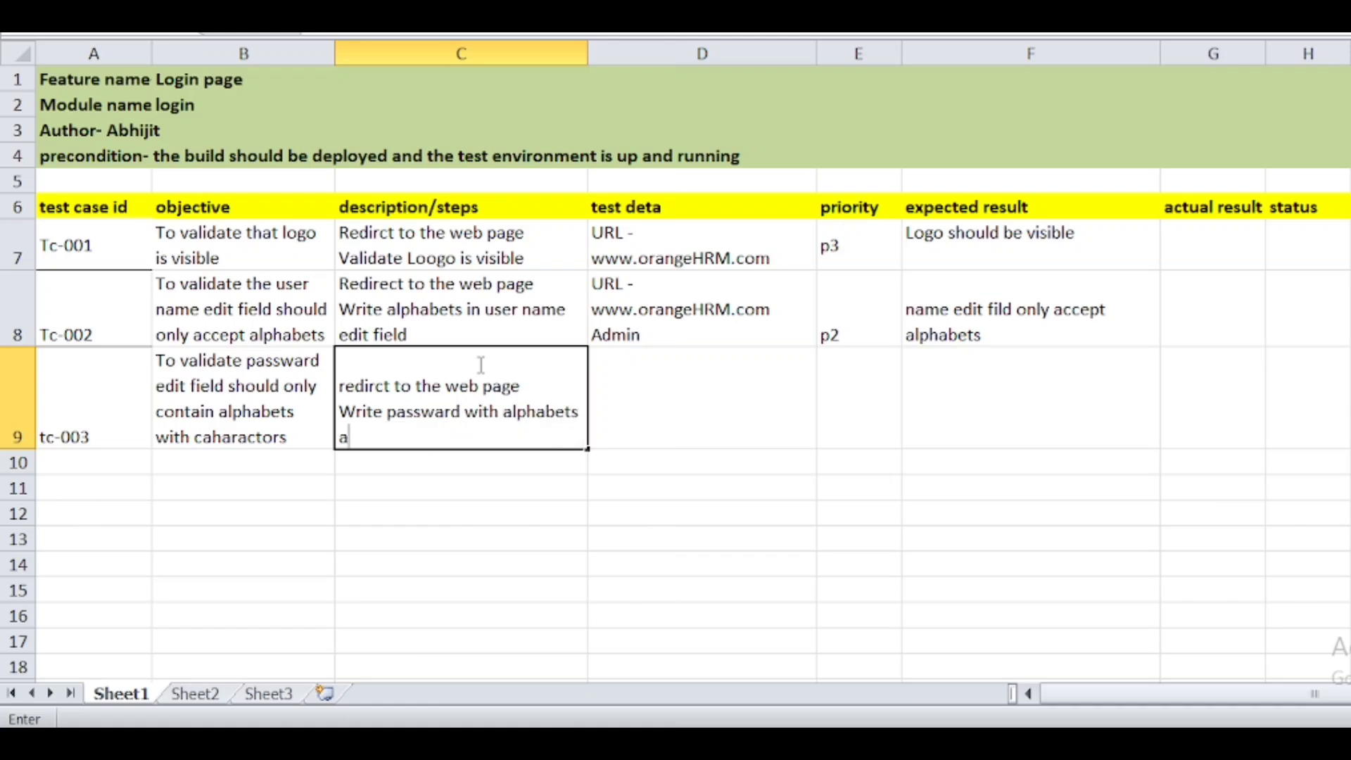
pyautogui.write('charactord')
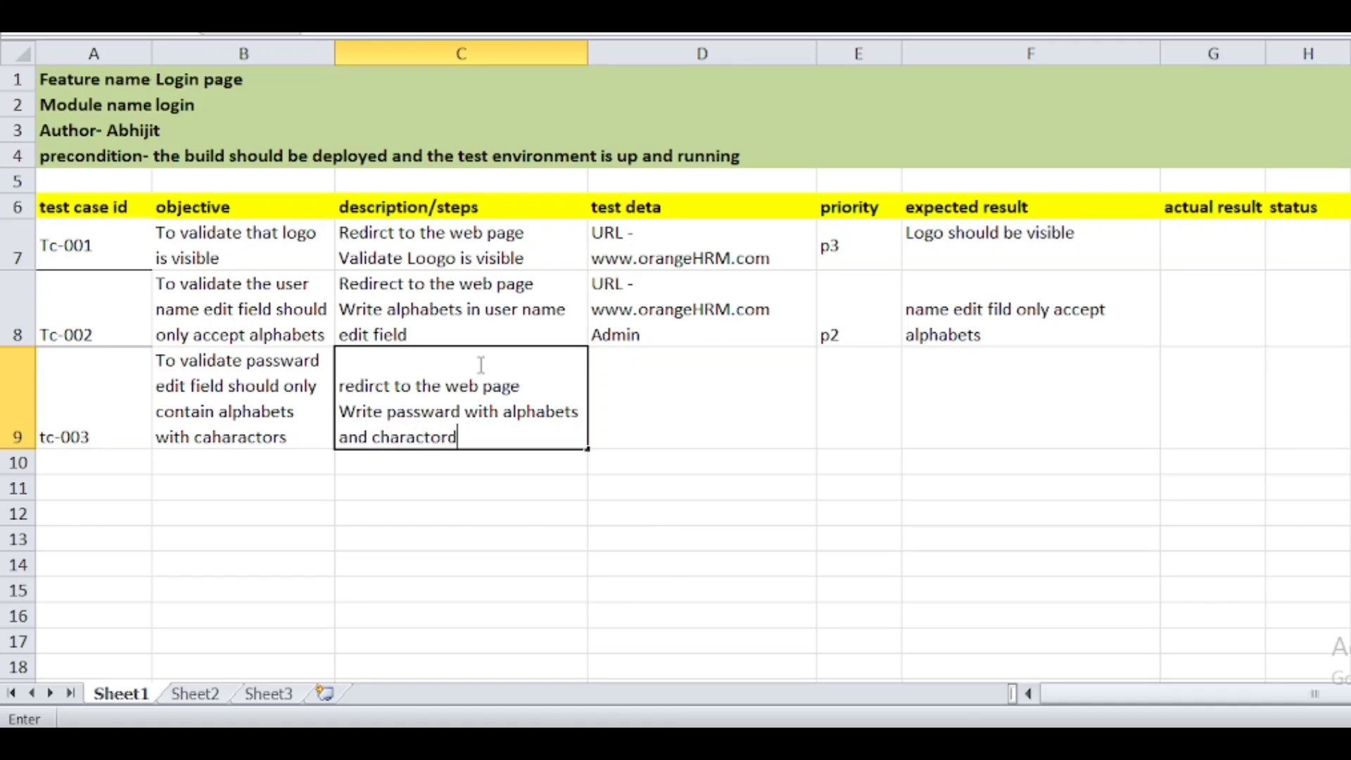
pyautogui.press('BackSpace')
pyautogui.write('z')
pyautogui.press('BackSpace')
# - Type 'url' into D9 and open a new line below it within the cell
pyautogui.write('s')
pyautogui.doubleClick(673, 385)
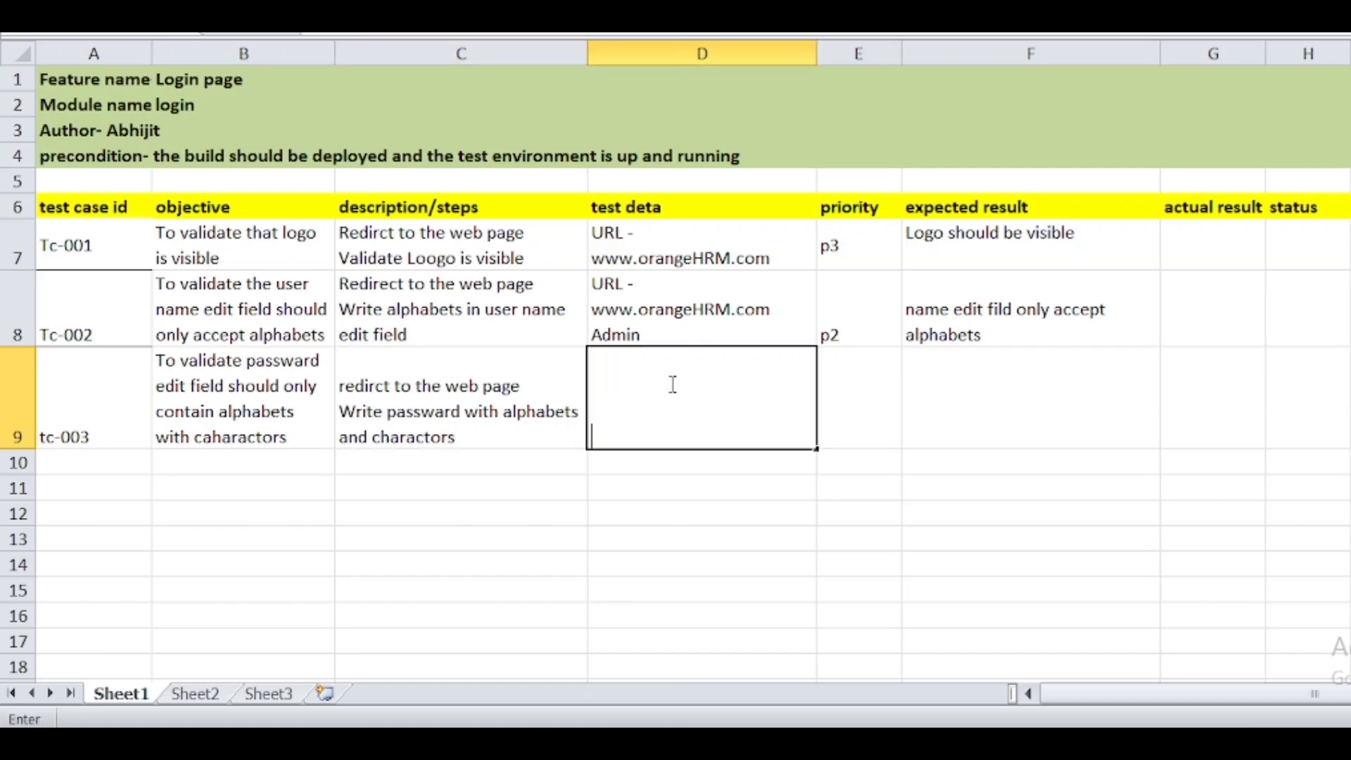
pyautogui.write('url')
pyautogui.press('Return')
pyautogui.click(670, 383)
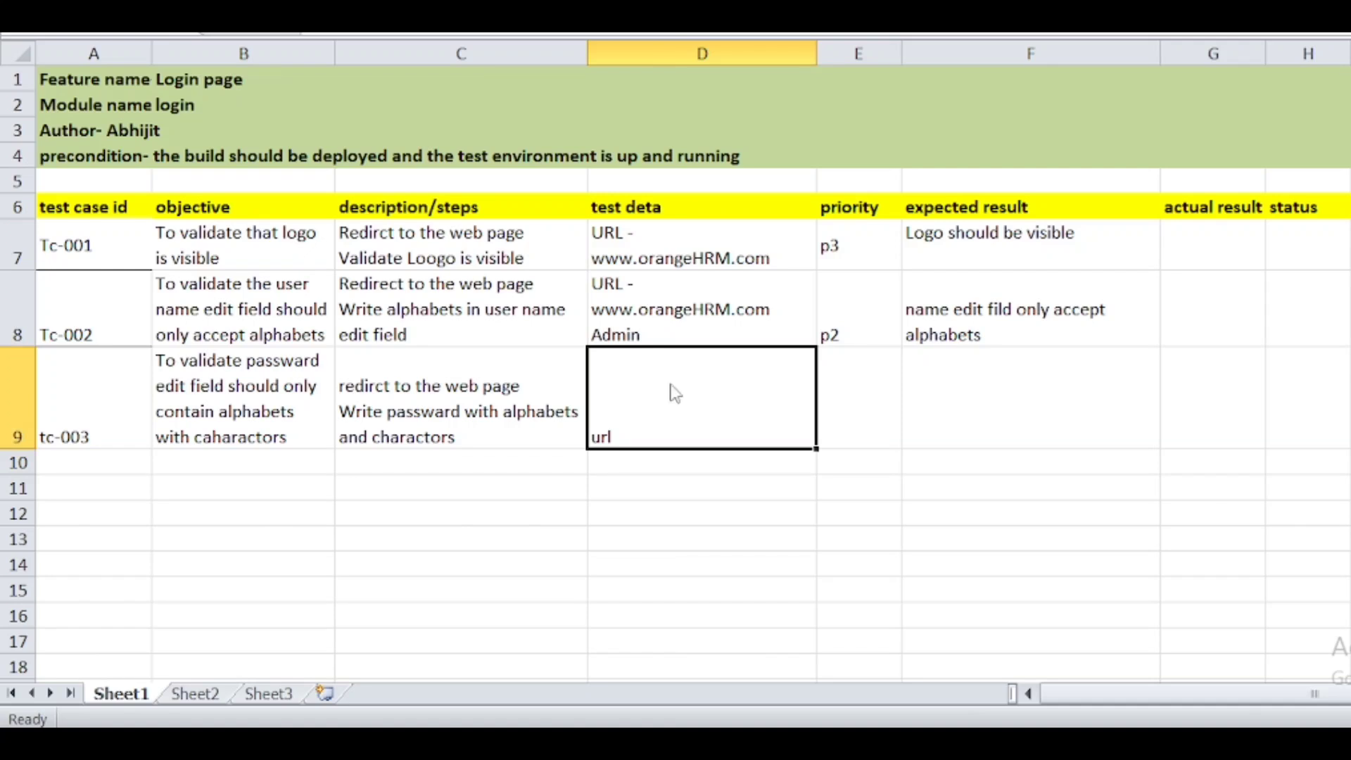
pyautogui.hotkey('alt', 'F4')
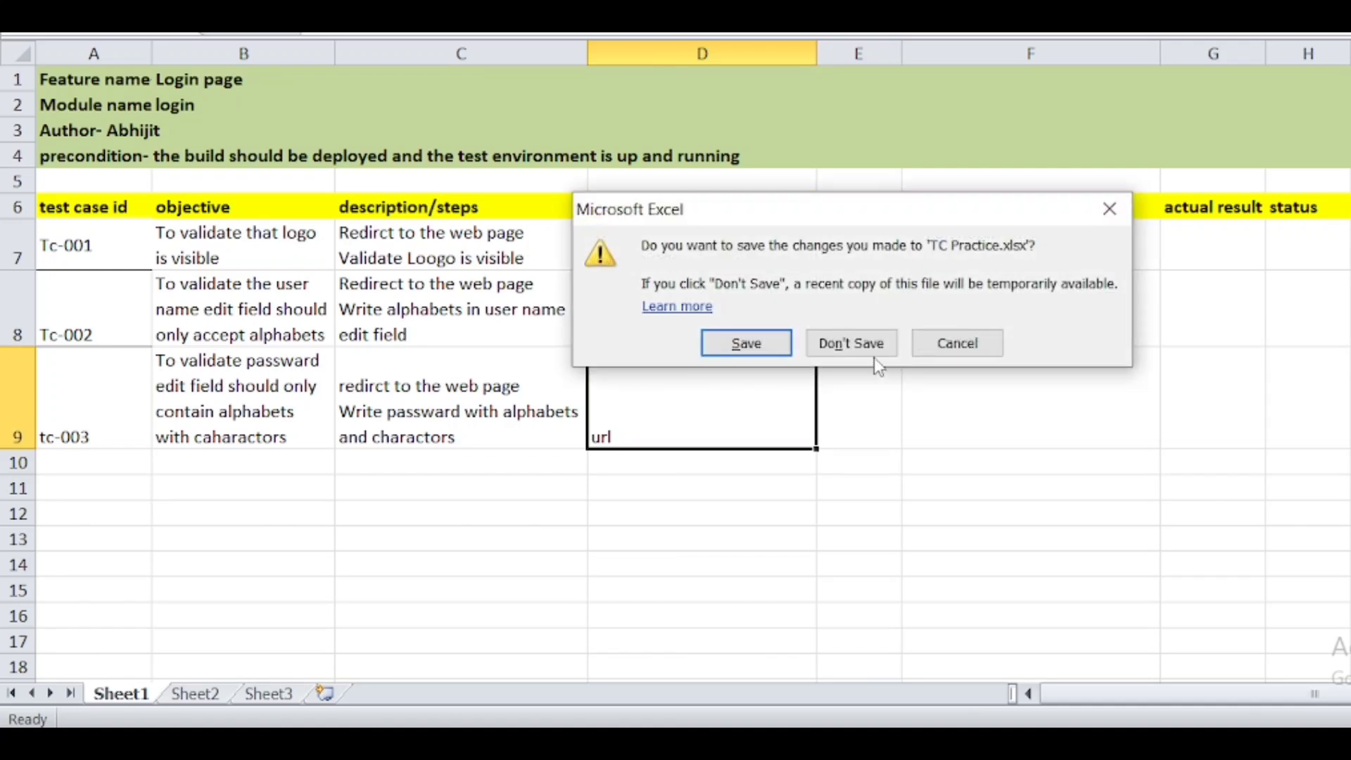
pyautogui.click(956, 343)
pyautogui.doubleClick(699, 430)
pyautogui.hotkey('alt', 'Return')
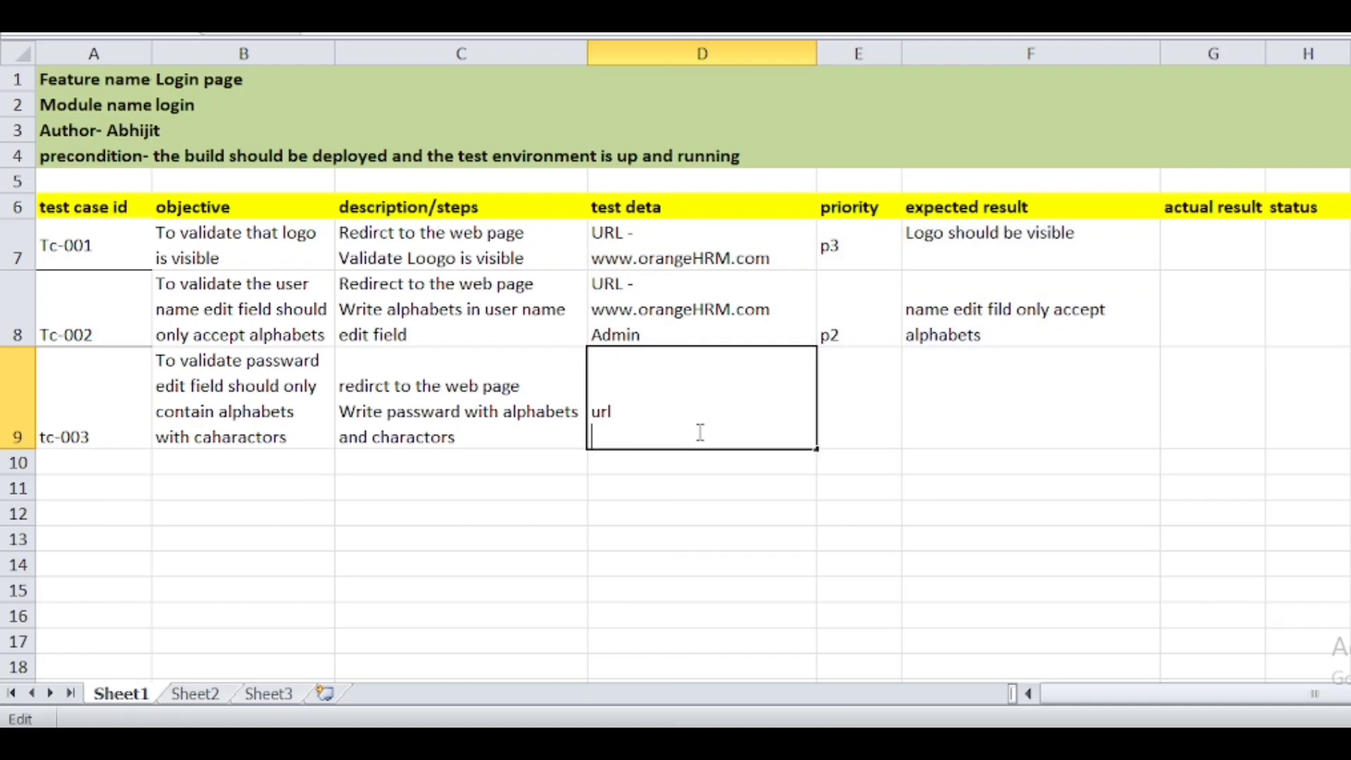
# - Type the demo password on D9's second line
pyautogui.write('Admin123')
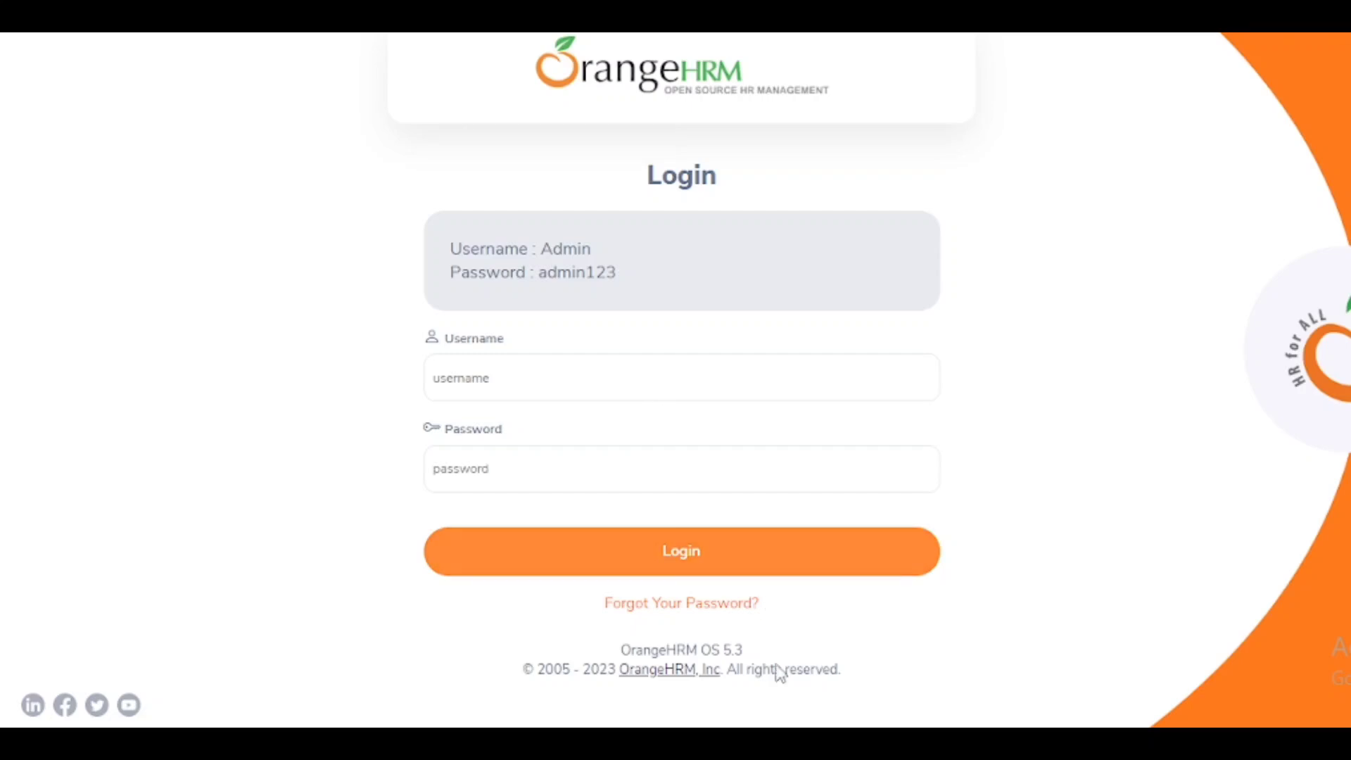
# - Set E9 to p2 and F9 to 'passward edit field should only accept alphabets with charactors'
pyautogui.click(809, 633)
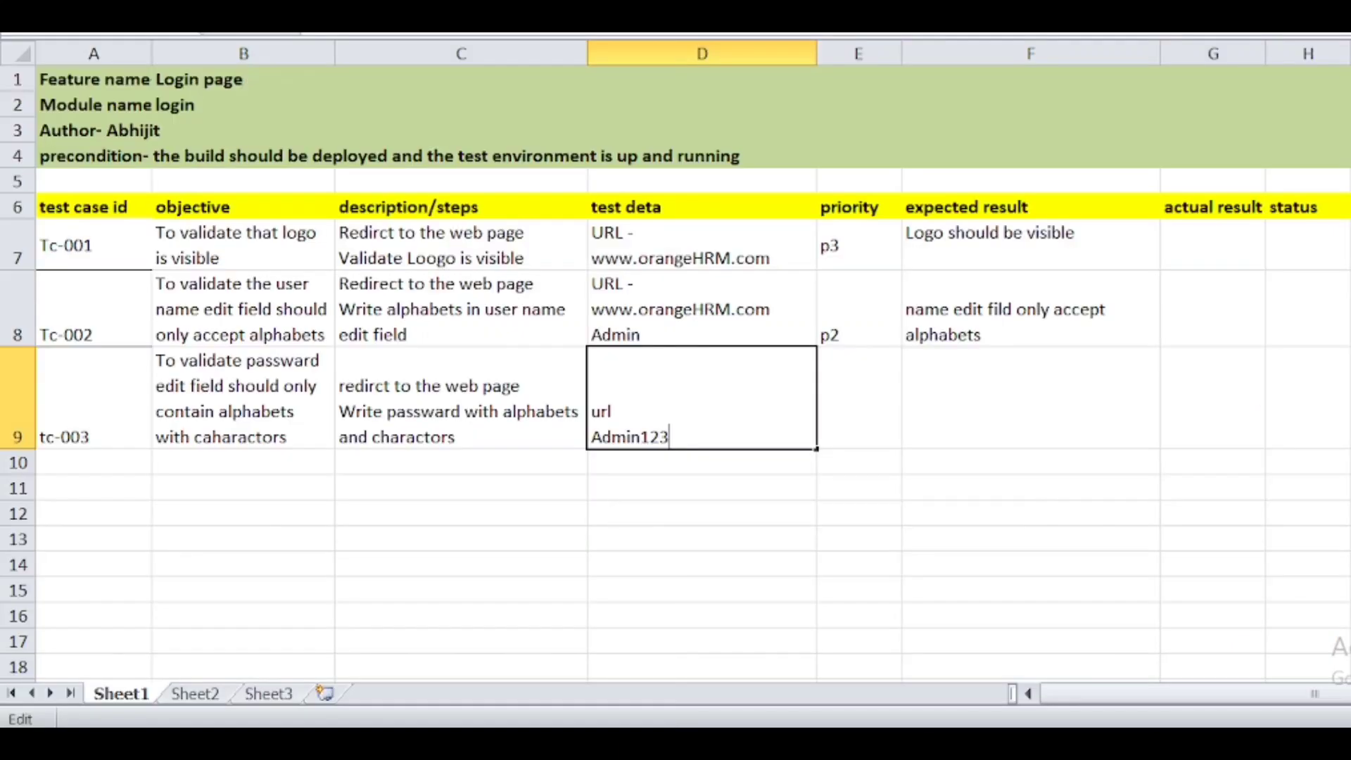
pyautogui.click(845, 403)
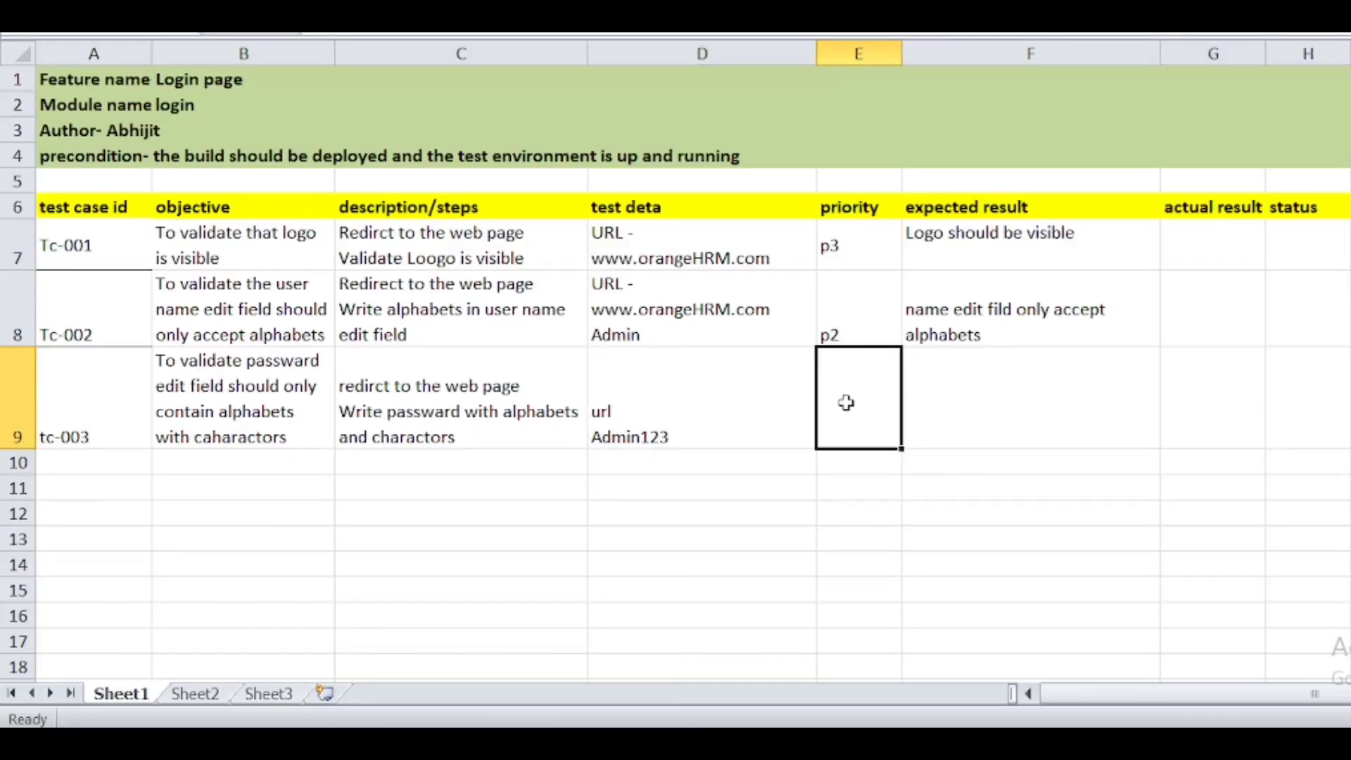
pyautogui.write('p2')
pyautogui.click(1005, 424)
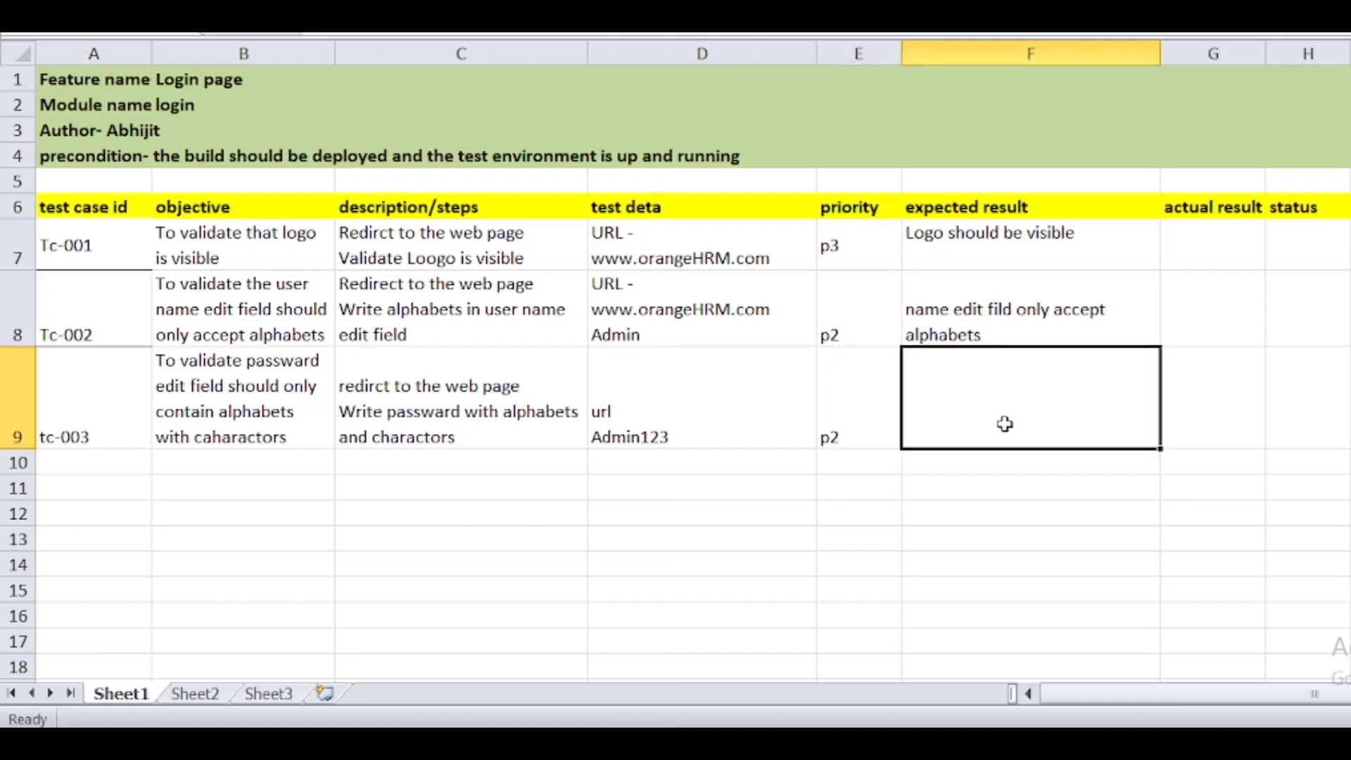
pyautogui.write('pa')
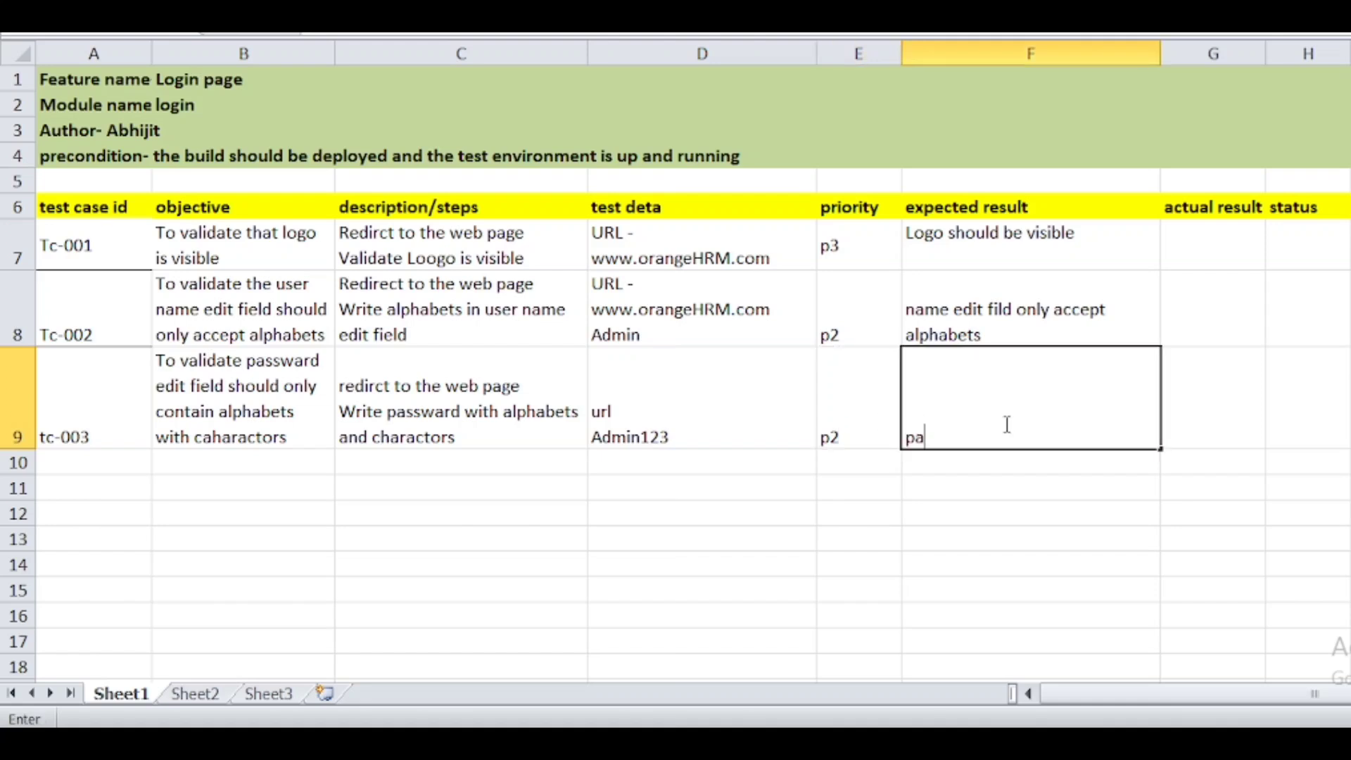
pyautogui.write('ssward edit fi')
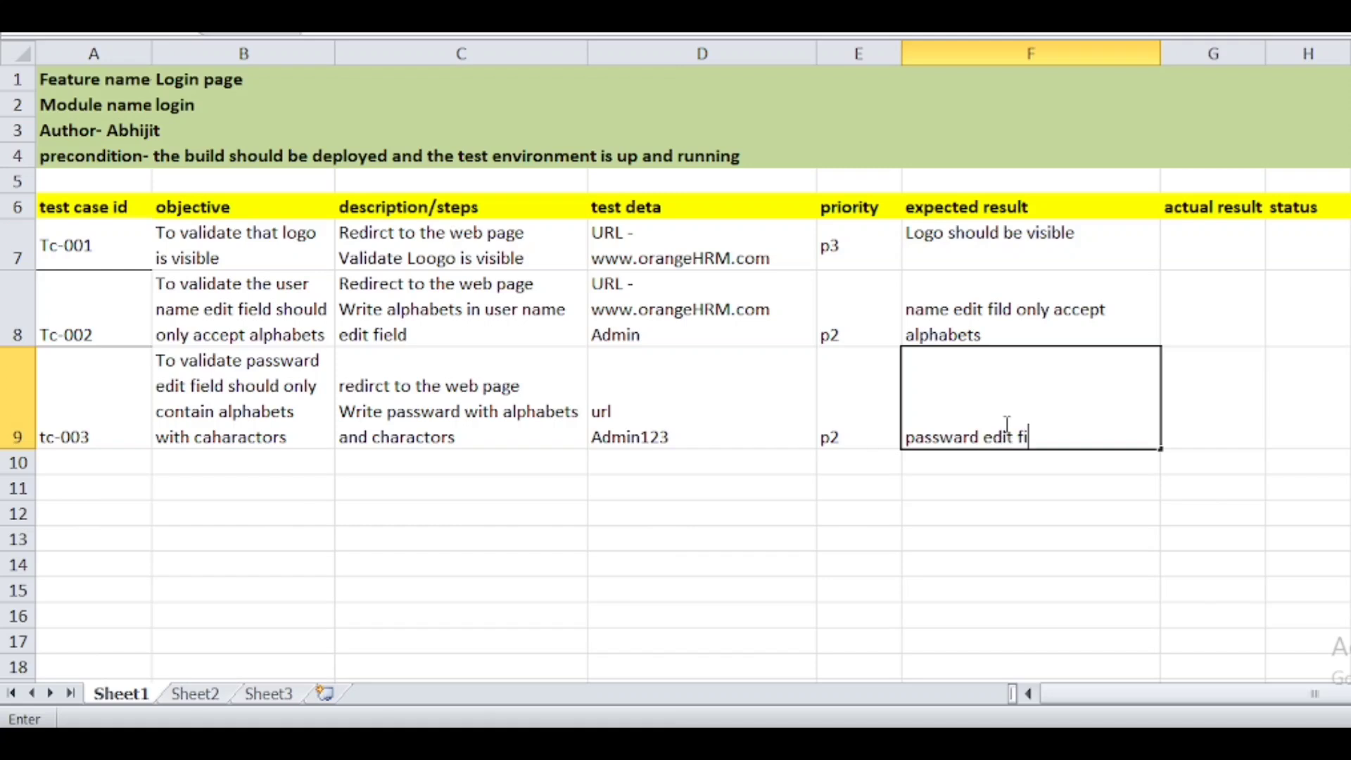
pyautogui.write('eld should only a')
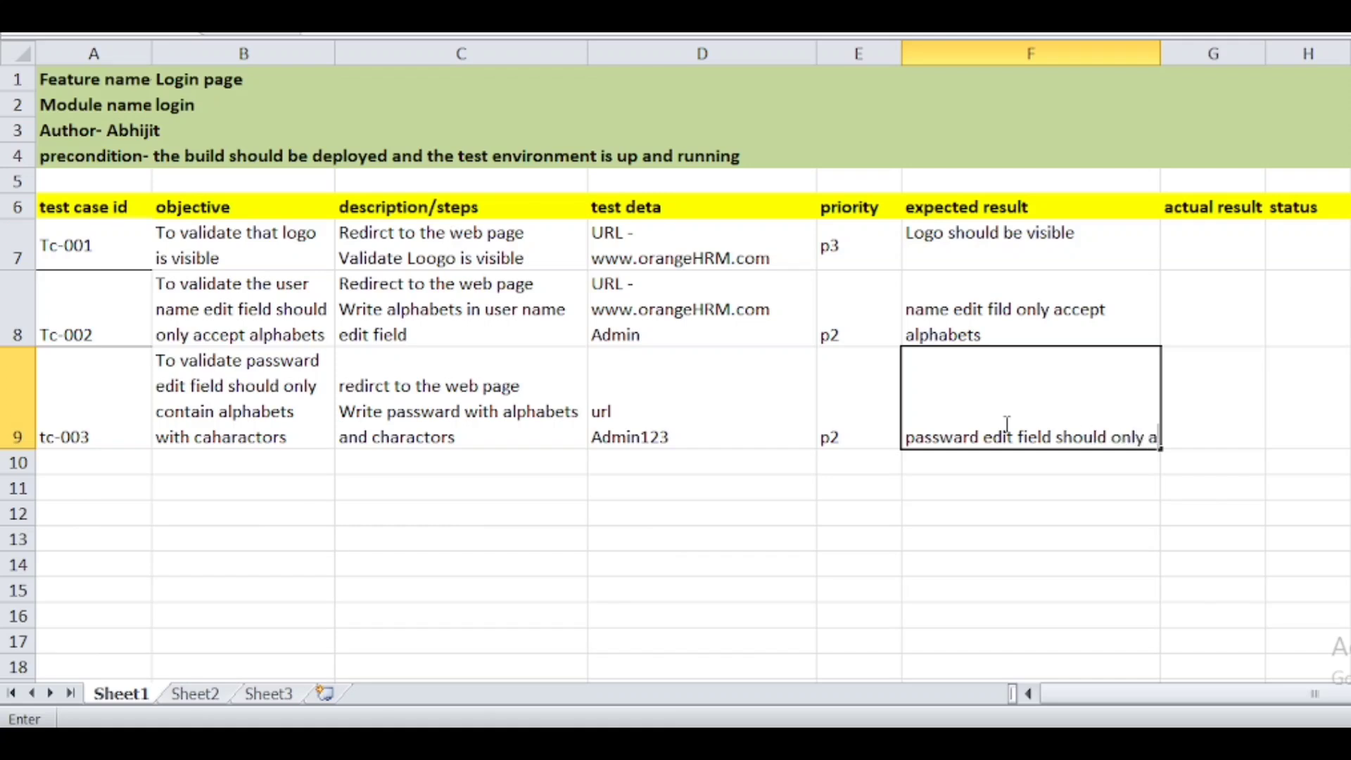
pyautogui.write('ccept ')
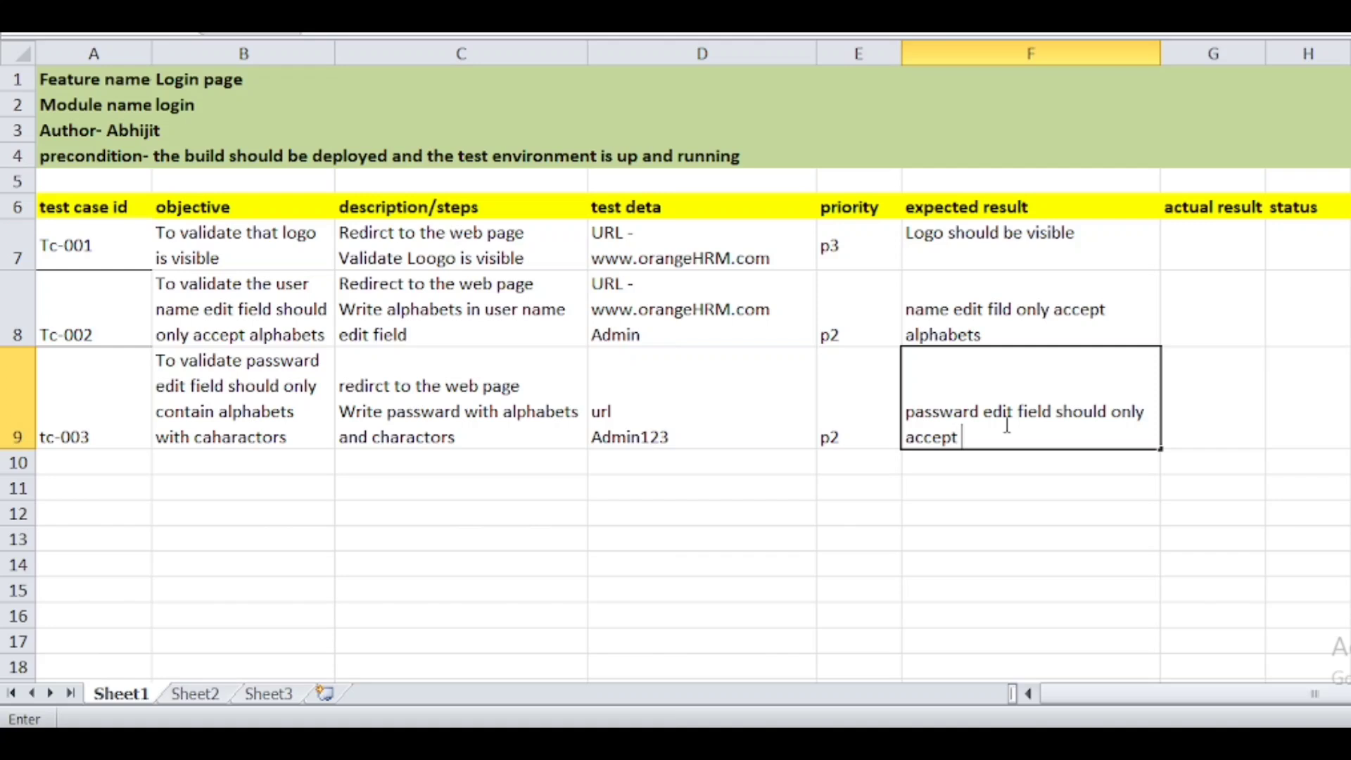
pyautogui.write('alphabets with charactors')
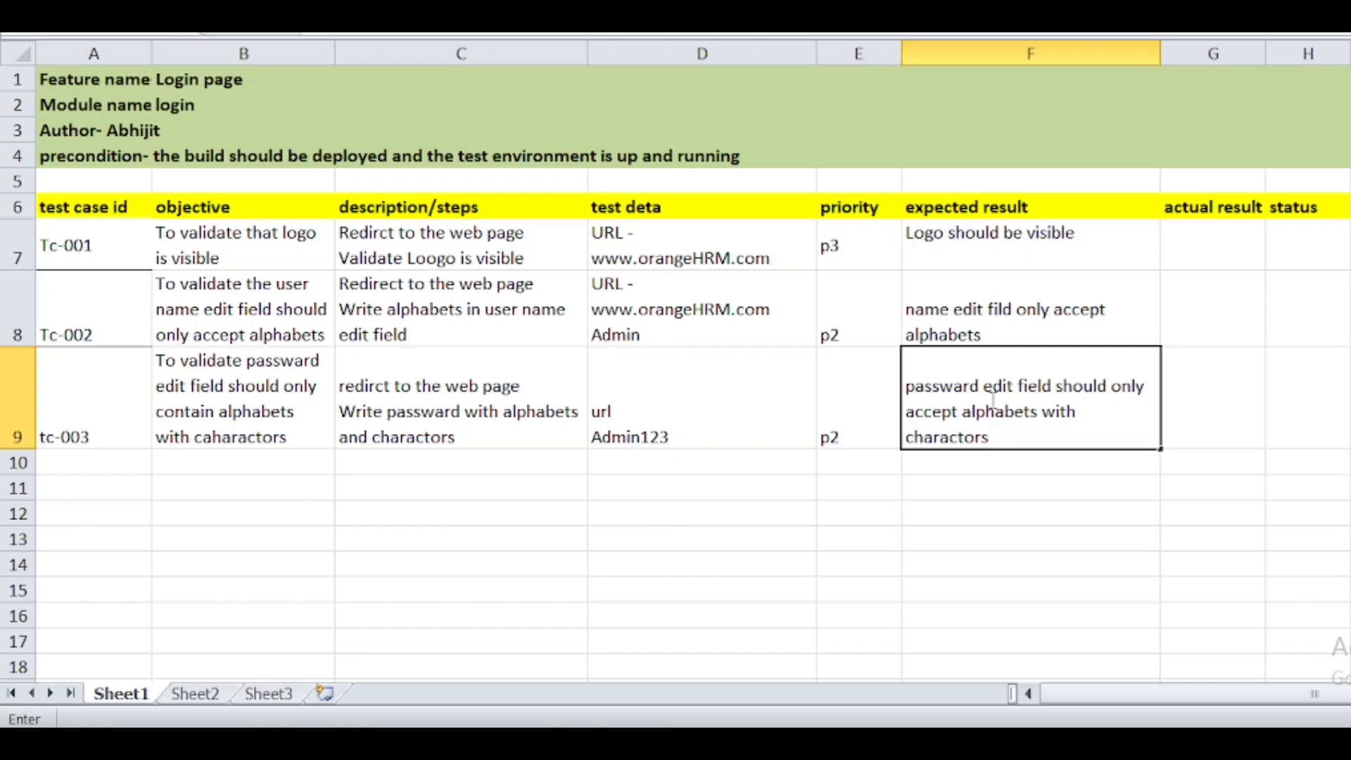
pyautogui.click(1064, 430)
pyautogui.click(125, 466)
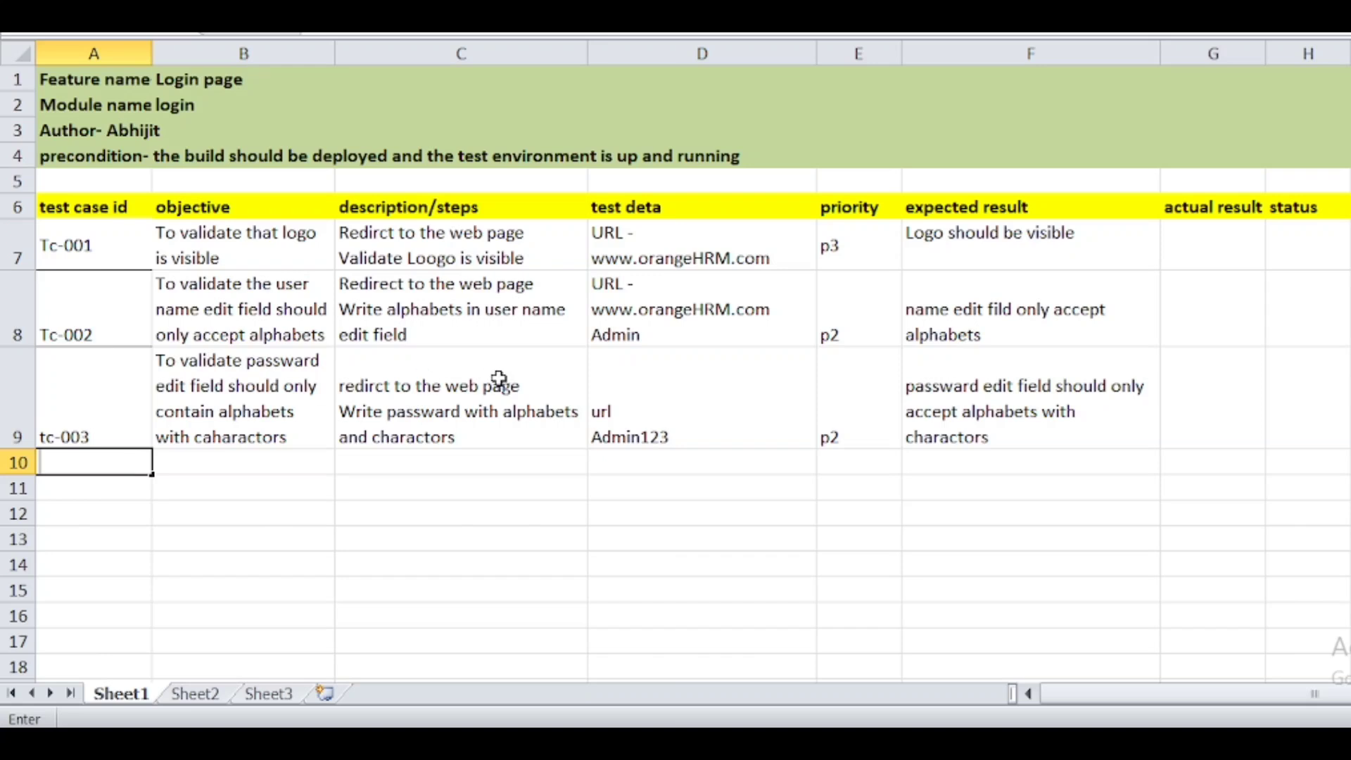
# - Type the test case ID tc-004 into cell A10
pyautogui.click(640, 439)
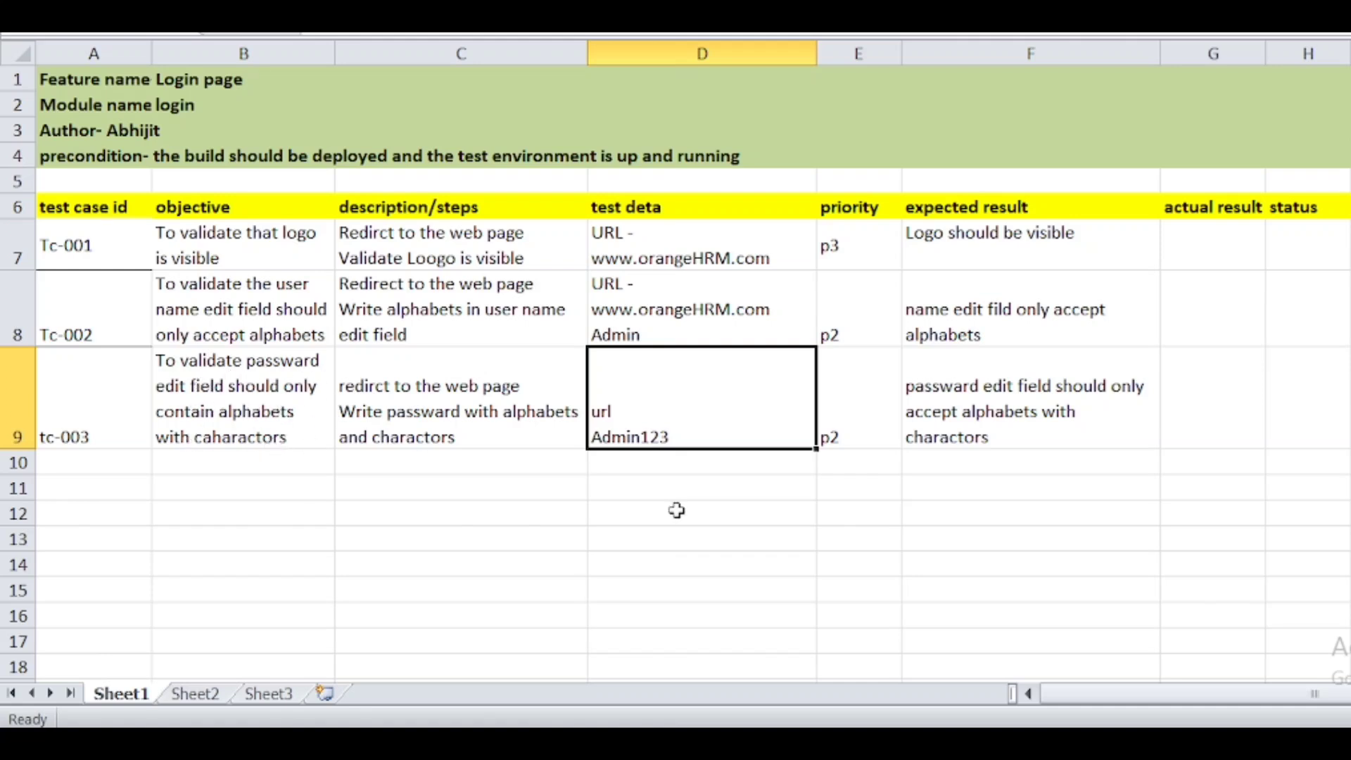
pyautogui.click(96, 473)
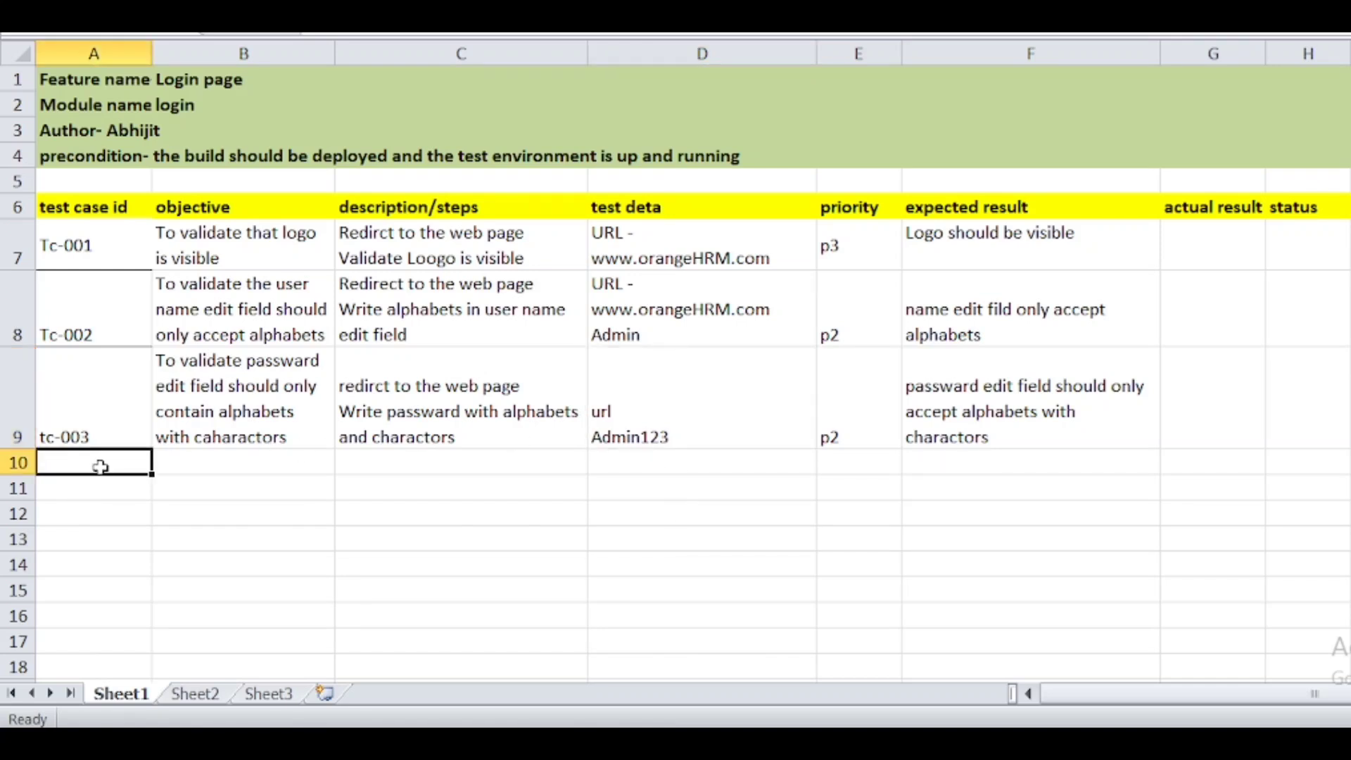
pyautogui.doubleClick(112, 461)
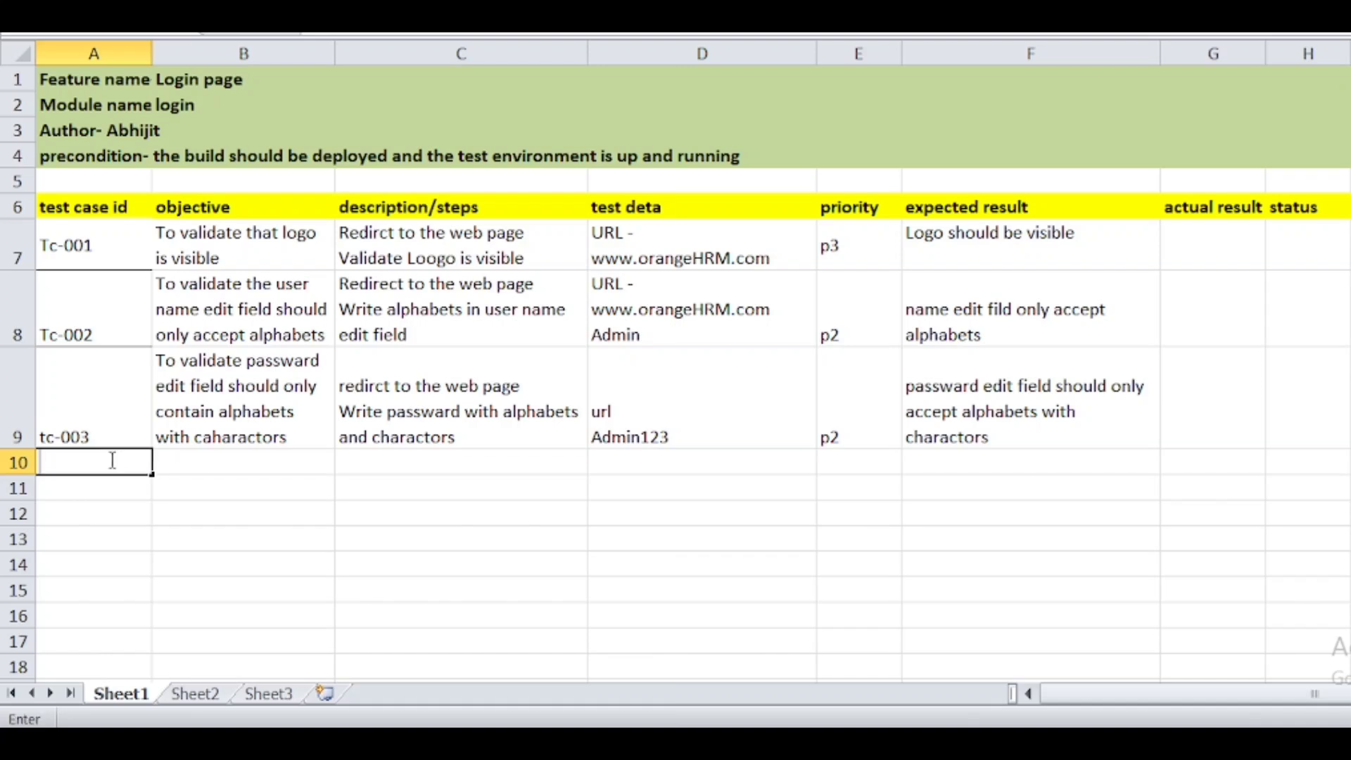
pyautogui.write('tc-004')
# - Commit tc-004 in A10, check the OrangeHRM login page, then return to the Excel sheet
pyautogui.click(211, 458)
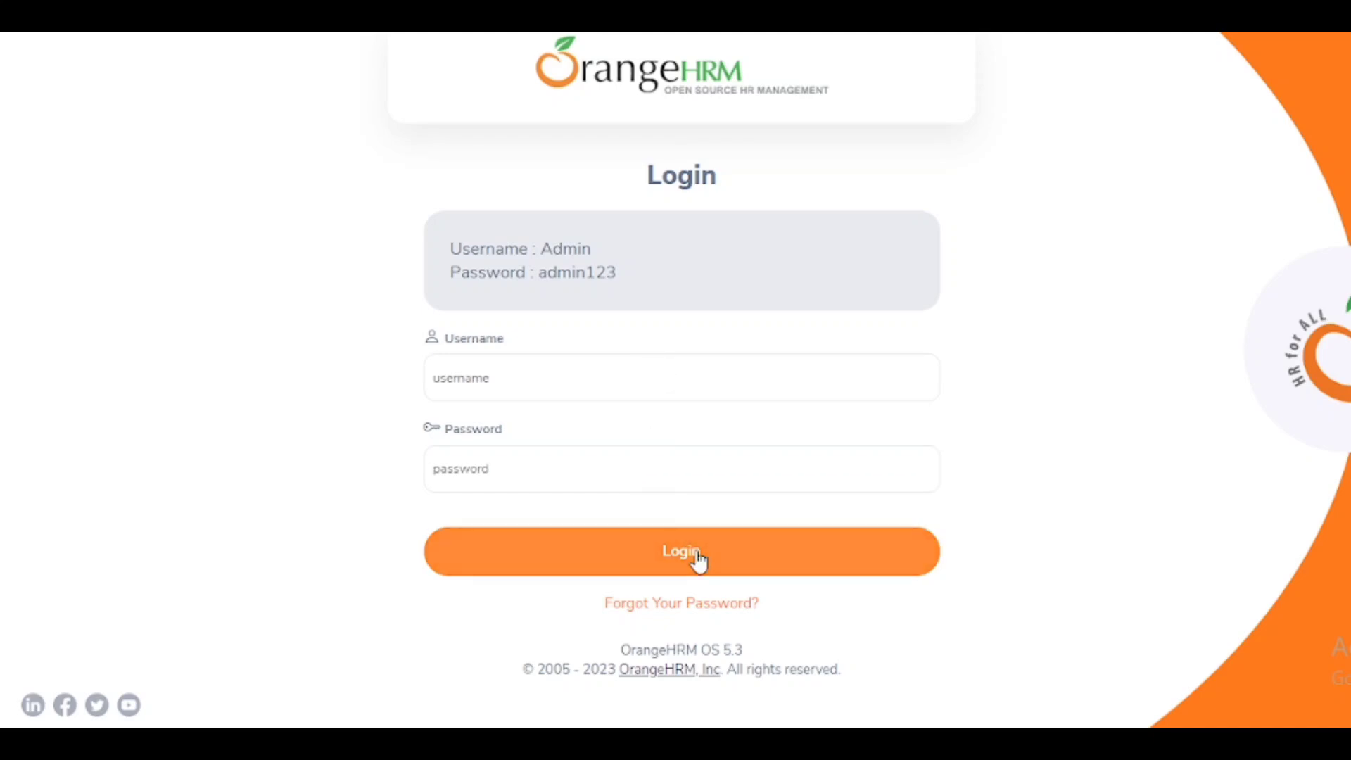
pyautogui.moveTo(812, 742)
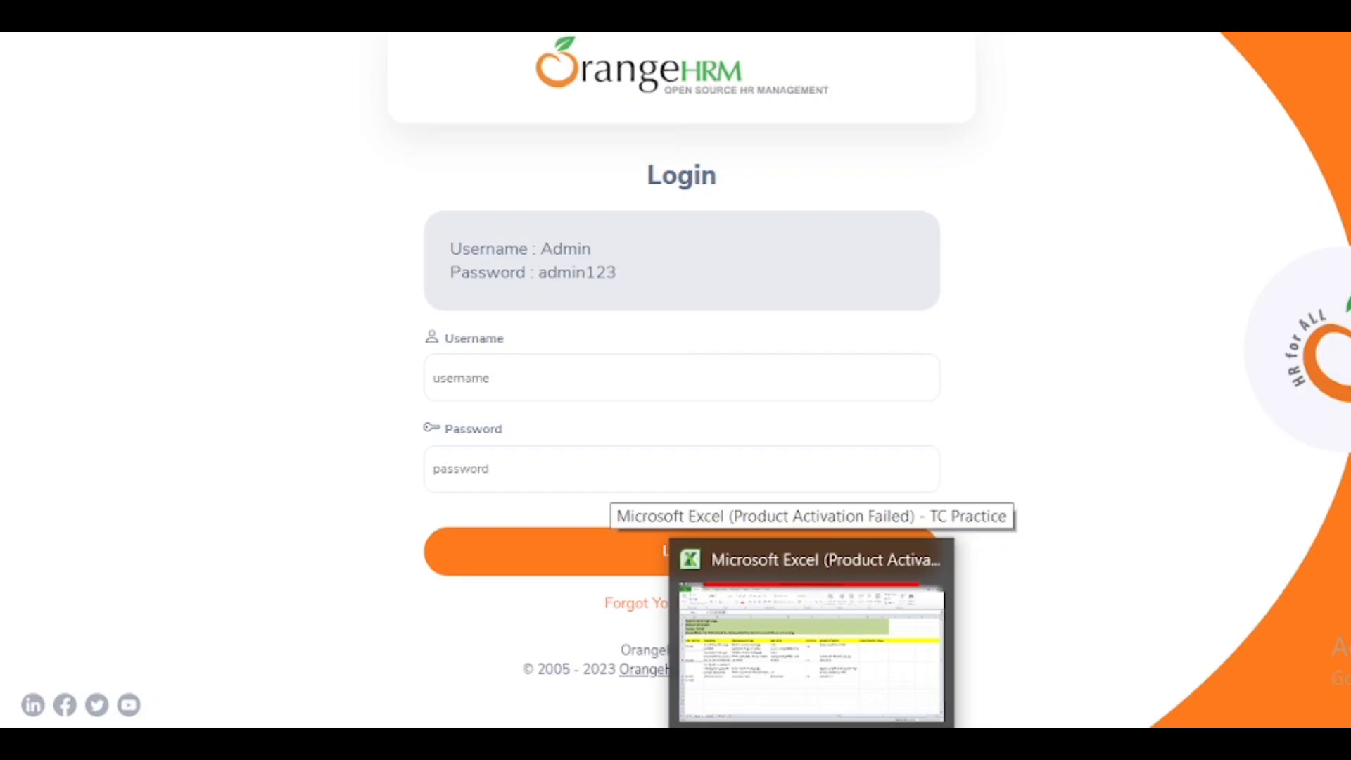
pyautogui.click(812, 651)
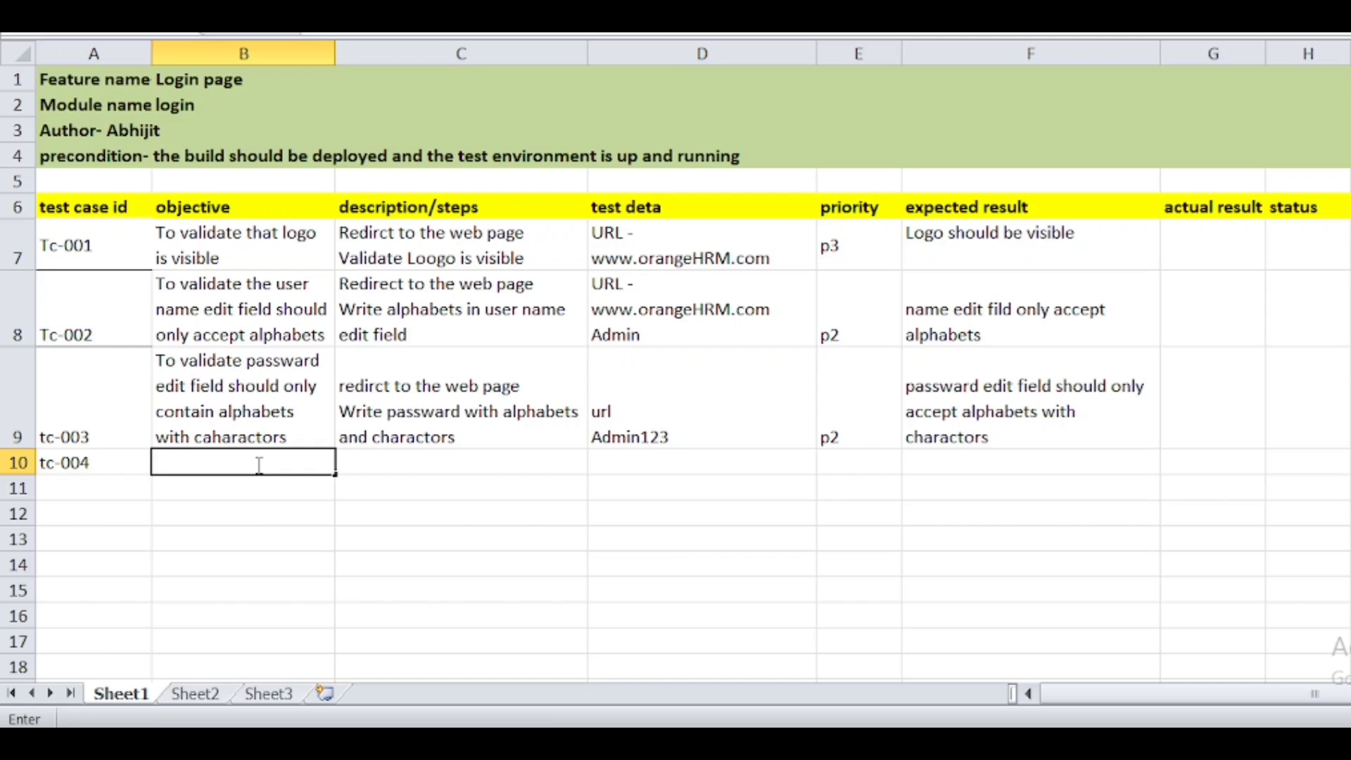
# - Enter tc-004's objective in B10: 'To validate login button should enable only when successful data entered'
pyautogui.write('To validate login button sh')
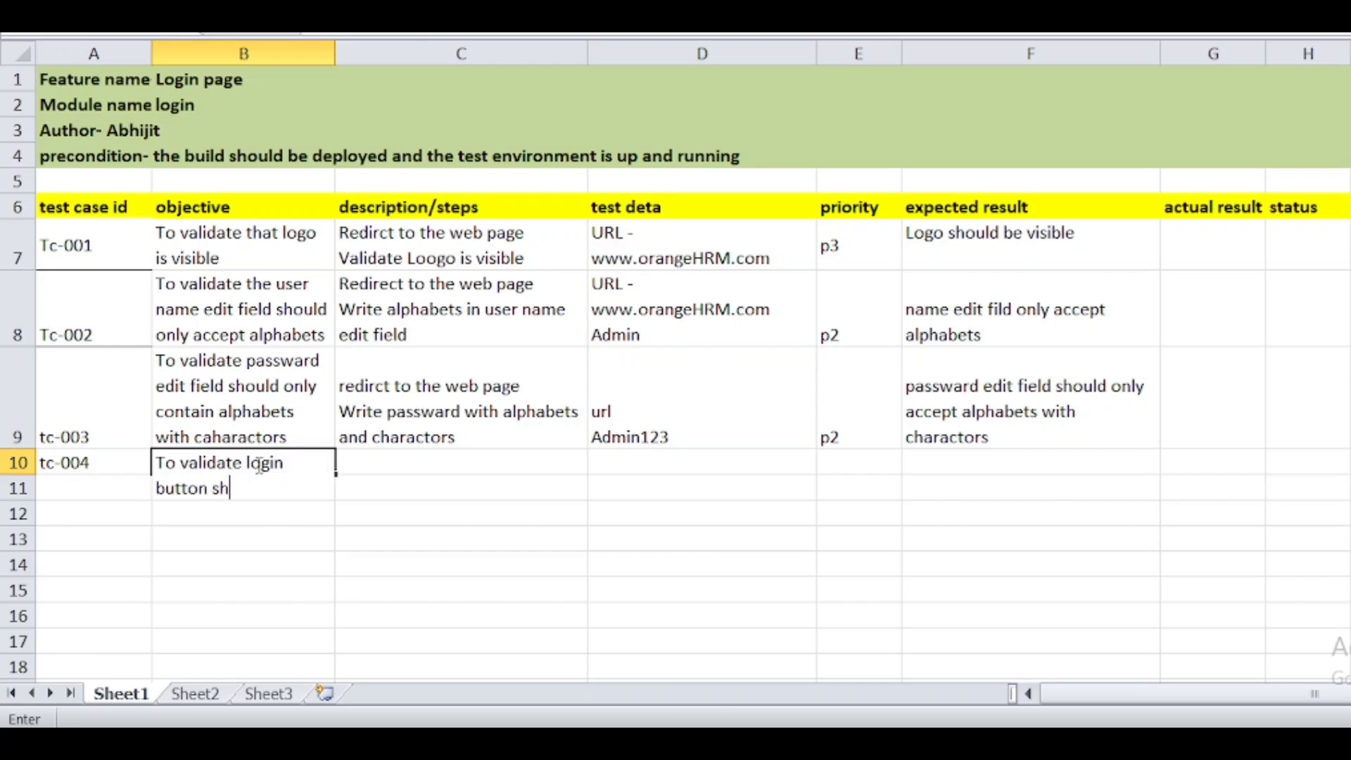
pyautogui.write('ould enab')
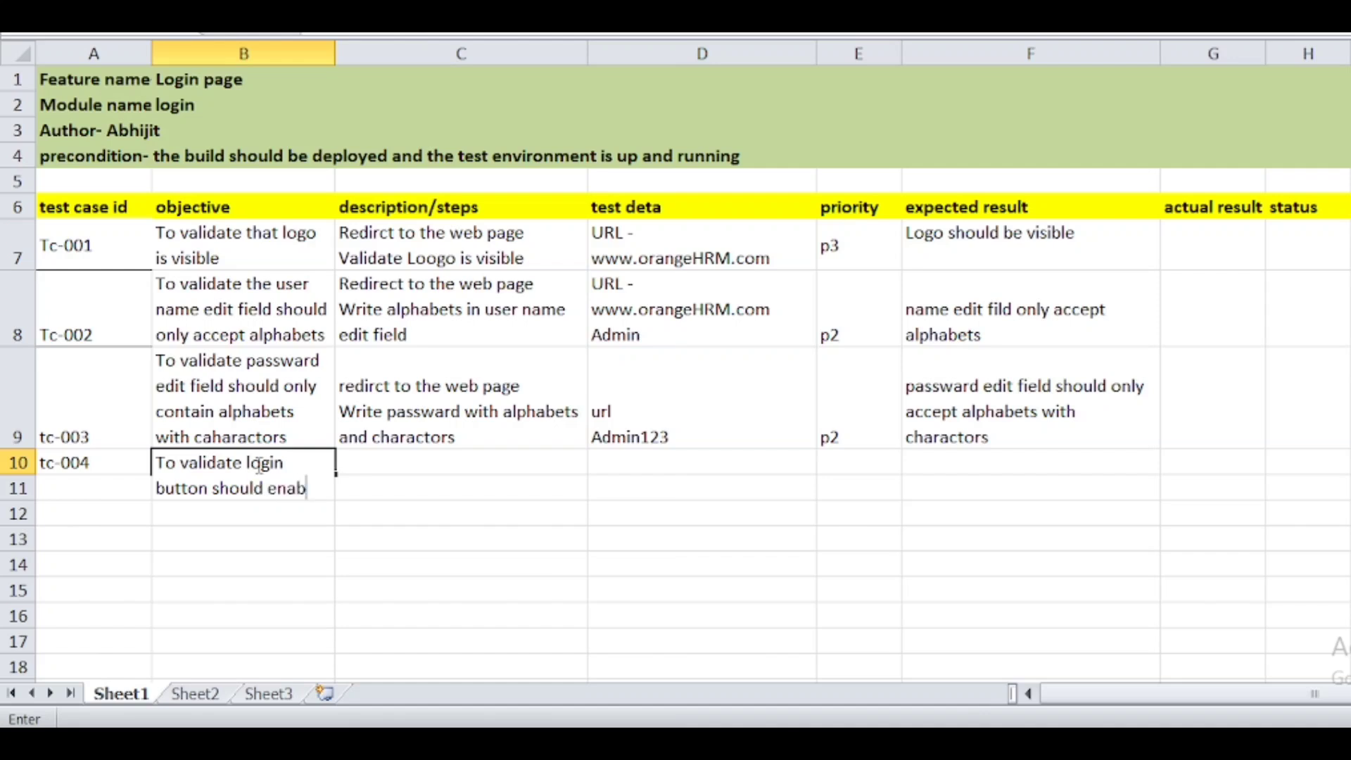
pyautogui.write('le onl')
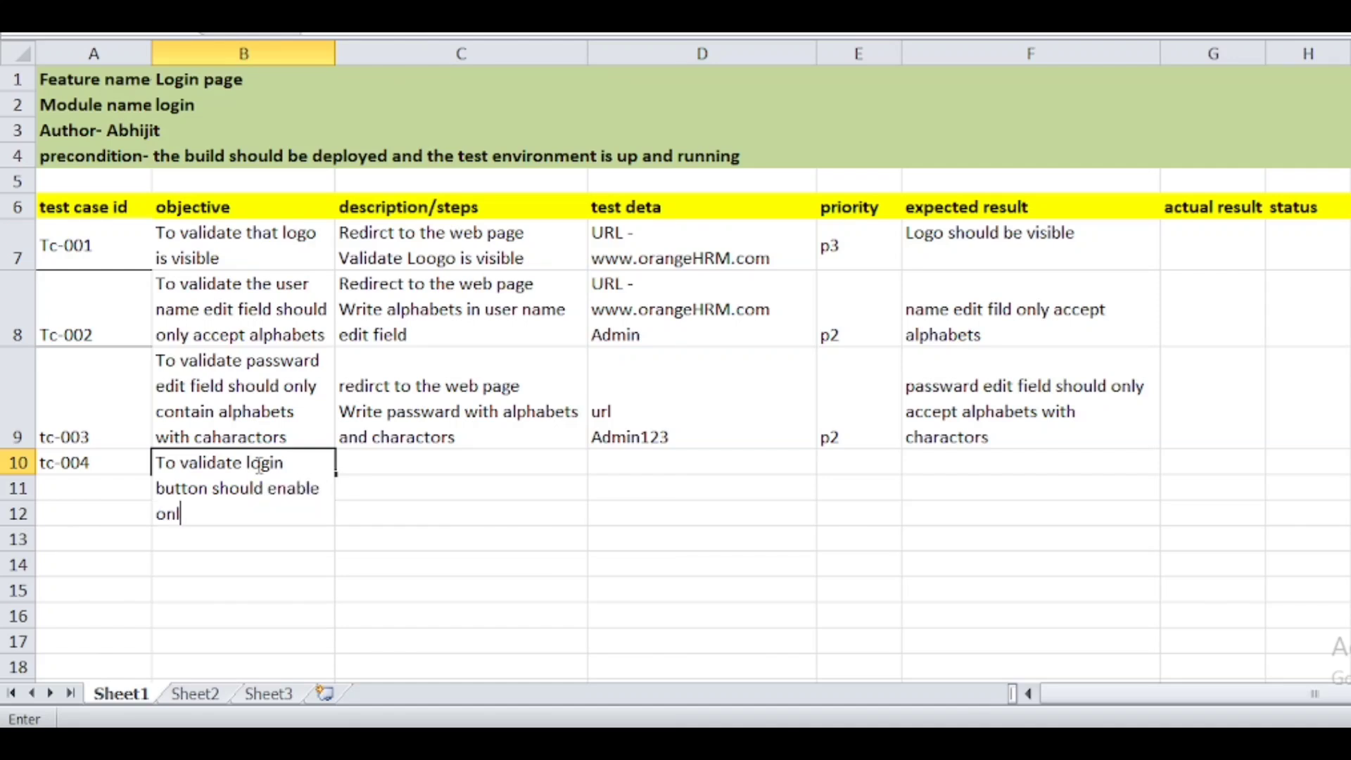
pyautogui.write('y when successf')
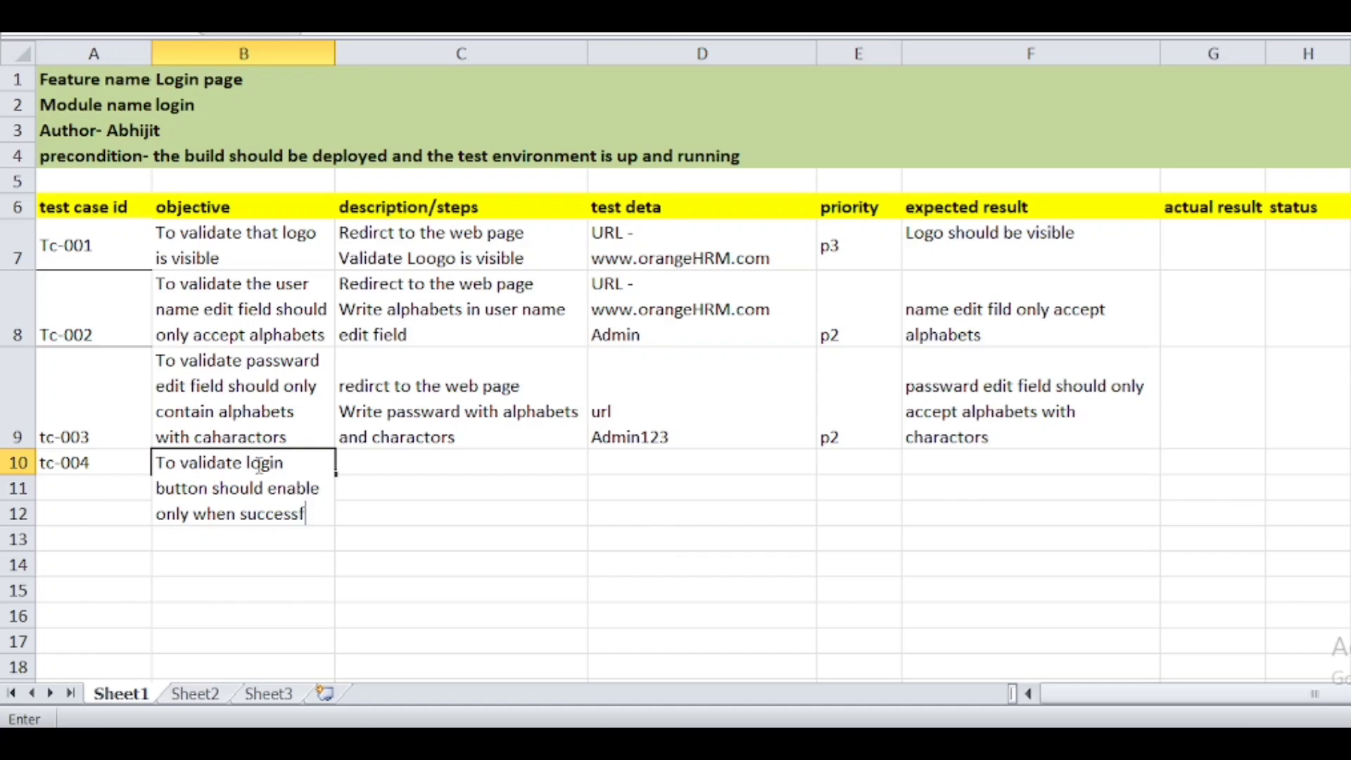
pyautogui.write('ul en')
pyautogui.press('BackSpace')
pyautogui.press('BackSpace')
pyautogui.write('data ')
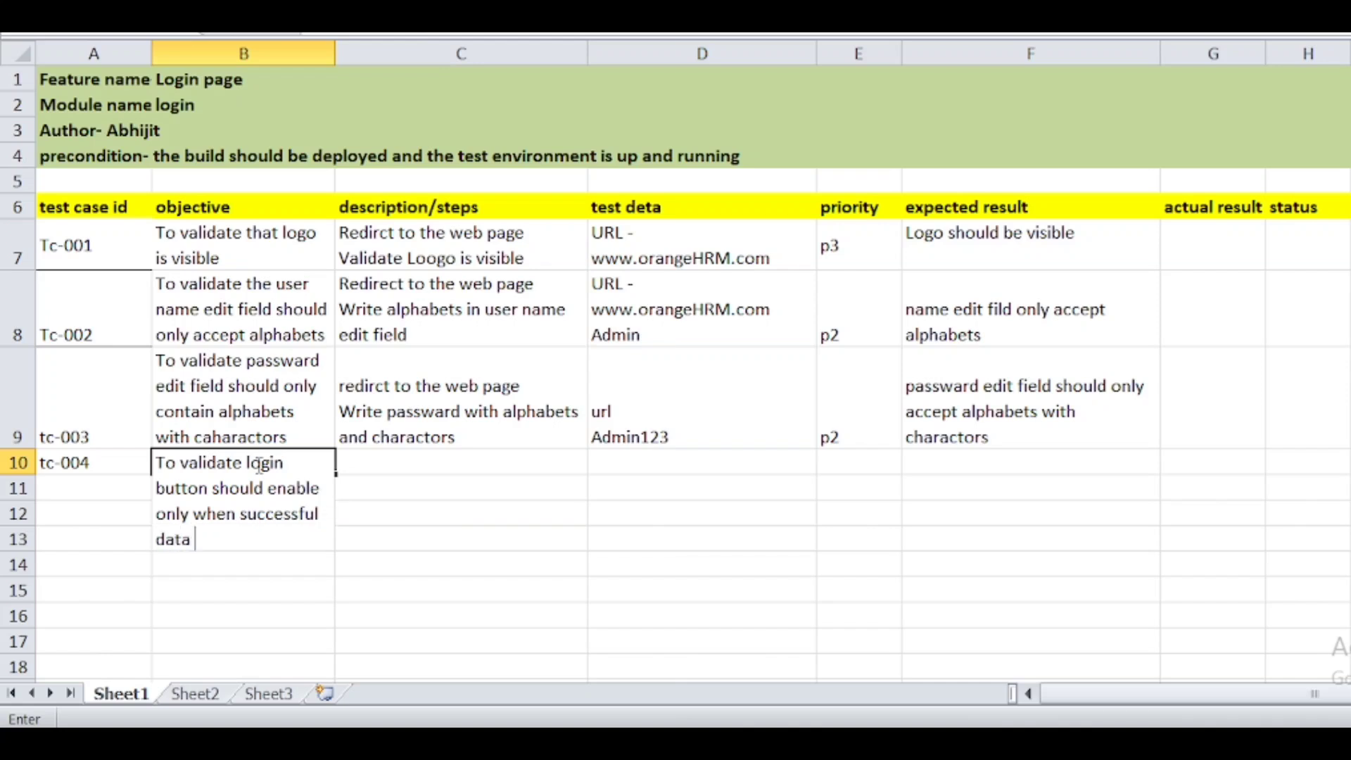
pyautogui.write('entered')
pyautogui.click(16, 466)
# - Enter tc-004's three-line steps in C10: Redirect to the web page, enter valid data, click on login page
pyautogui.click(427, 492)
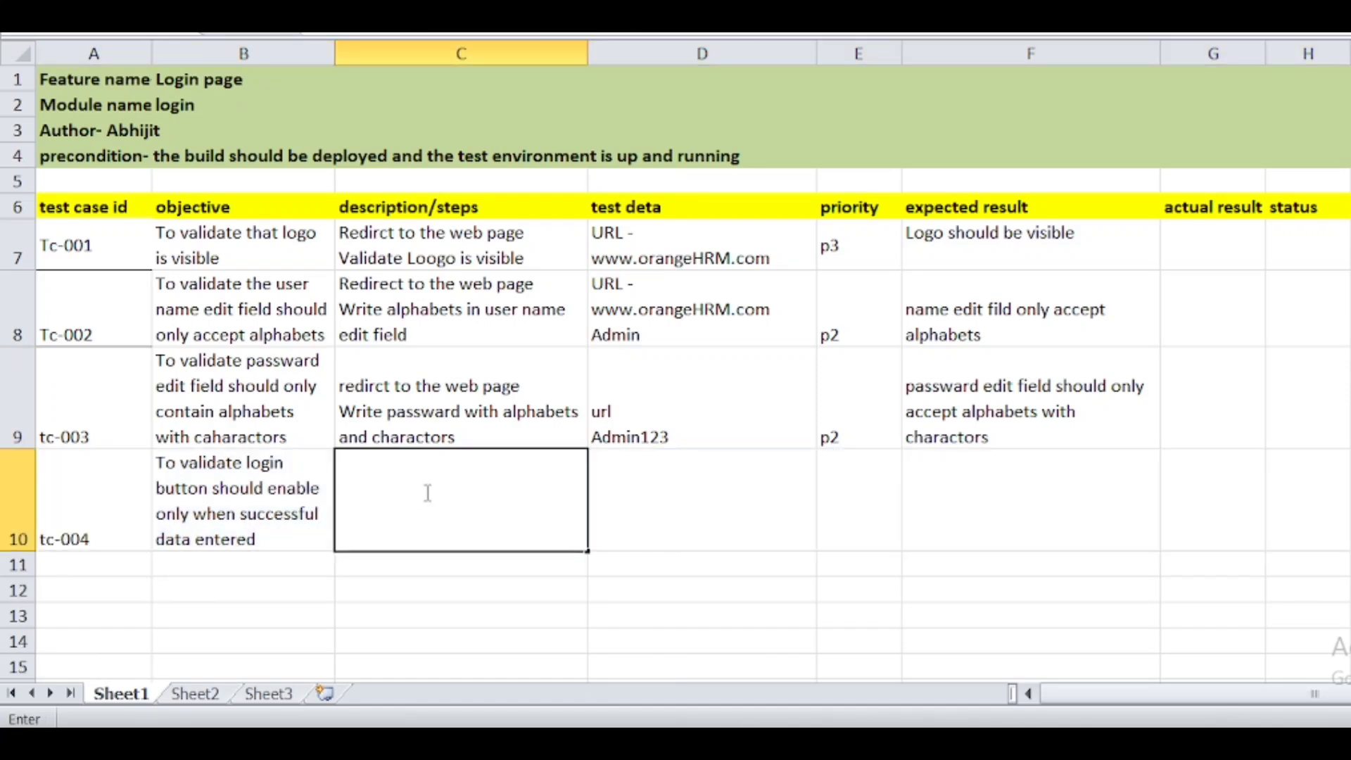
pyautogui.write('Redirect to the web page')
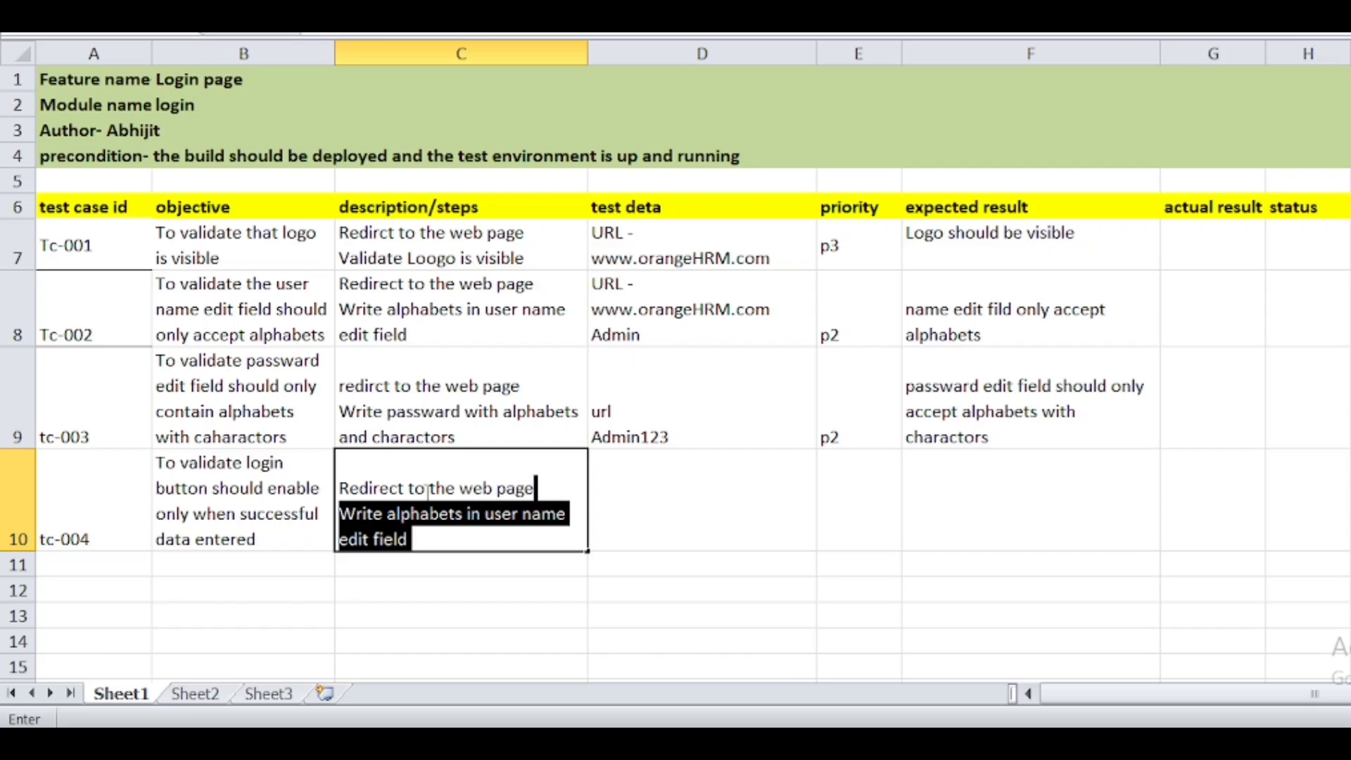
pyautogui.hotkey('alt', 'Return')
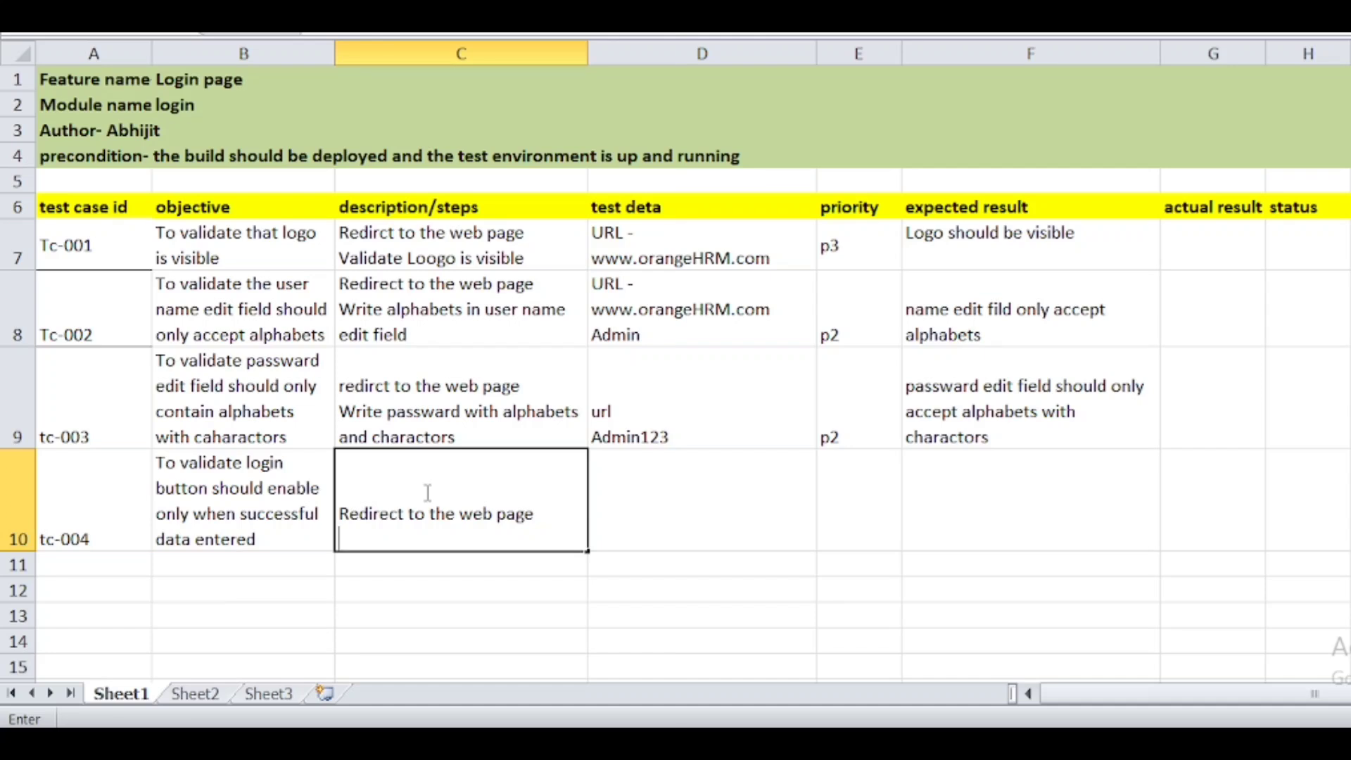
pyautogui.write('enter valid data')
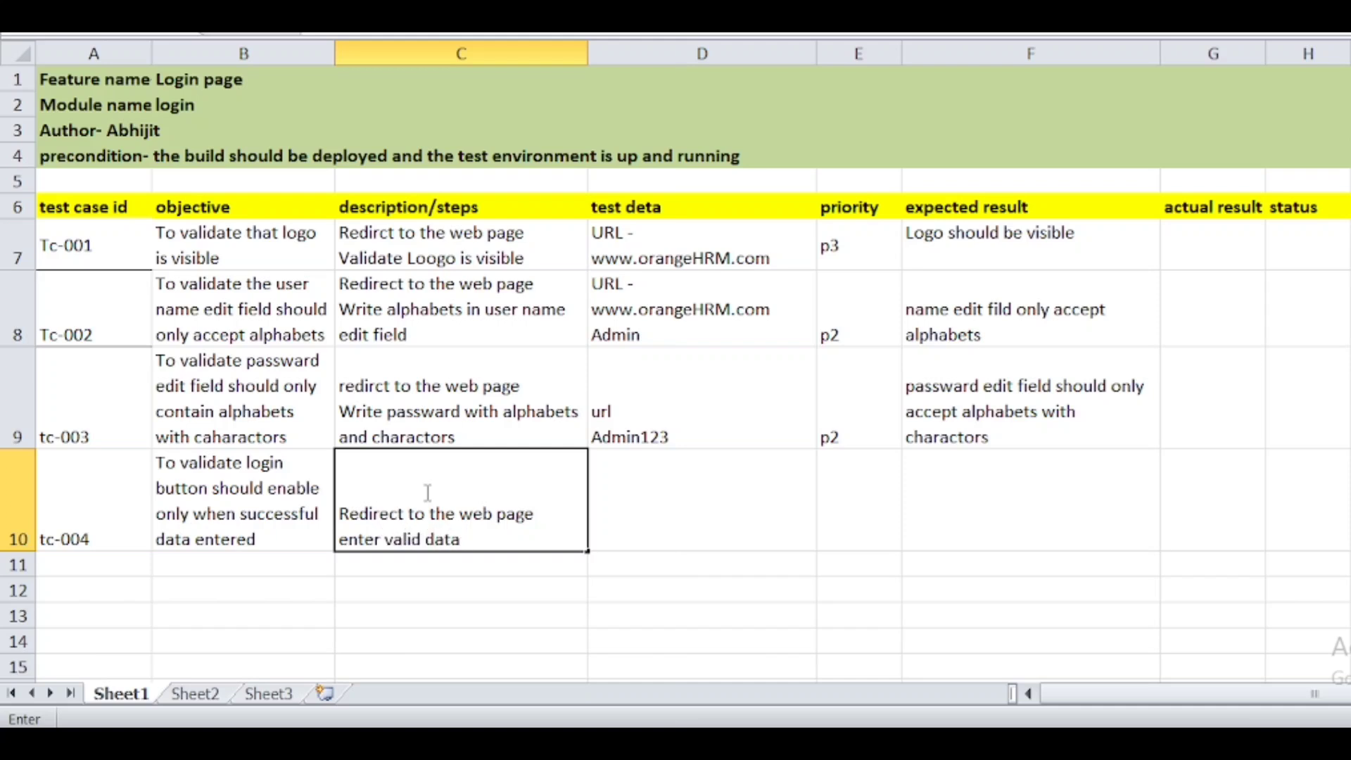
pyautogui.hotkey('alt', 'Return')
pyautogui.write('clic')
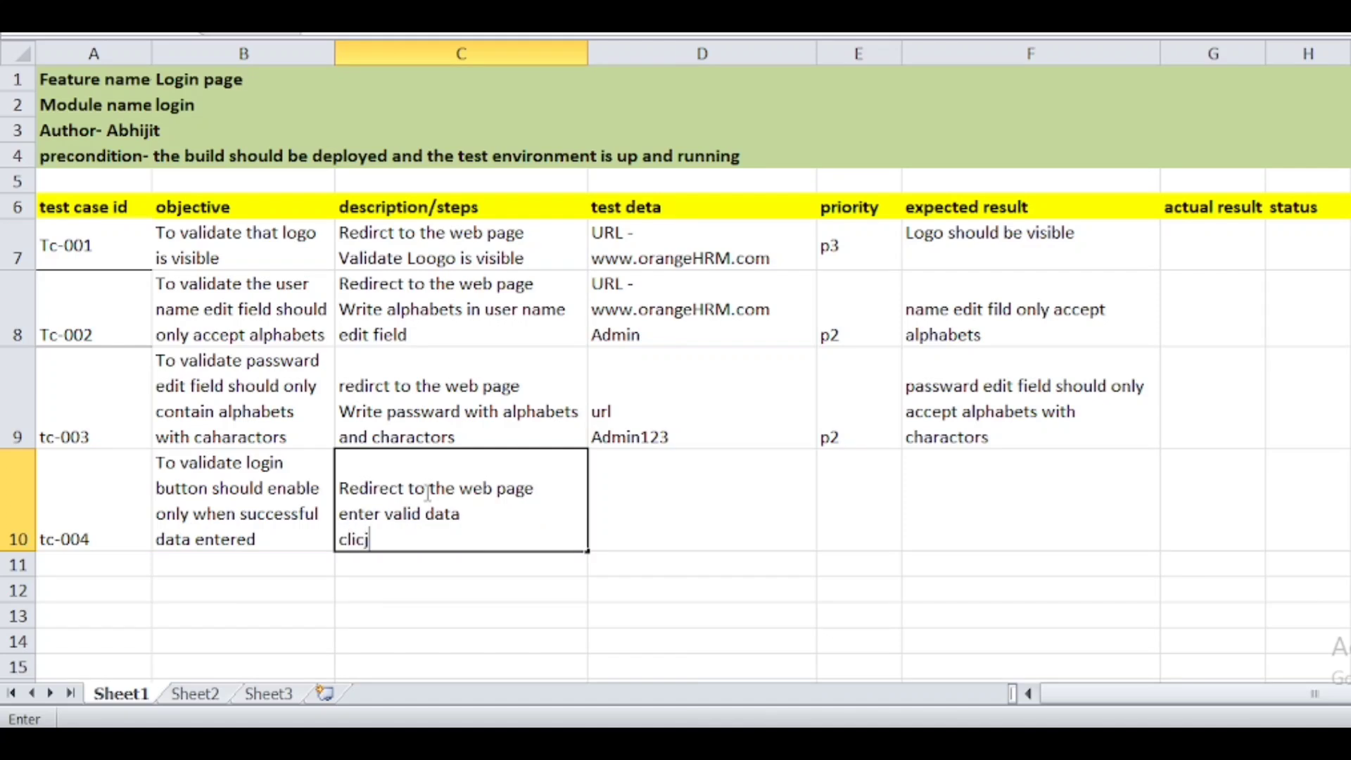
pyautogui.write('k on login page')
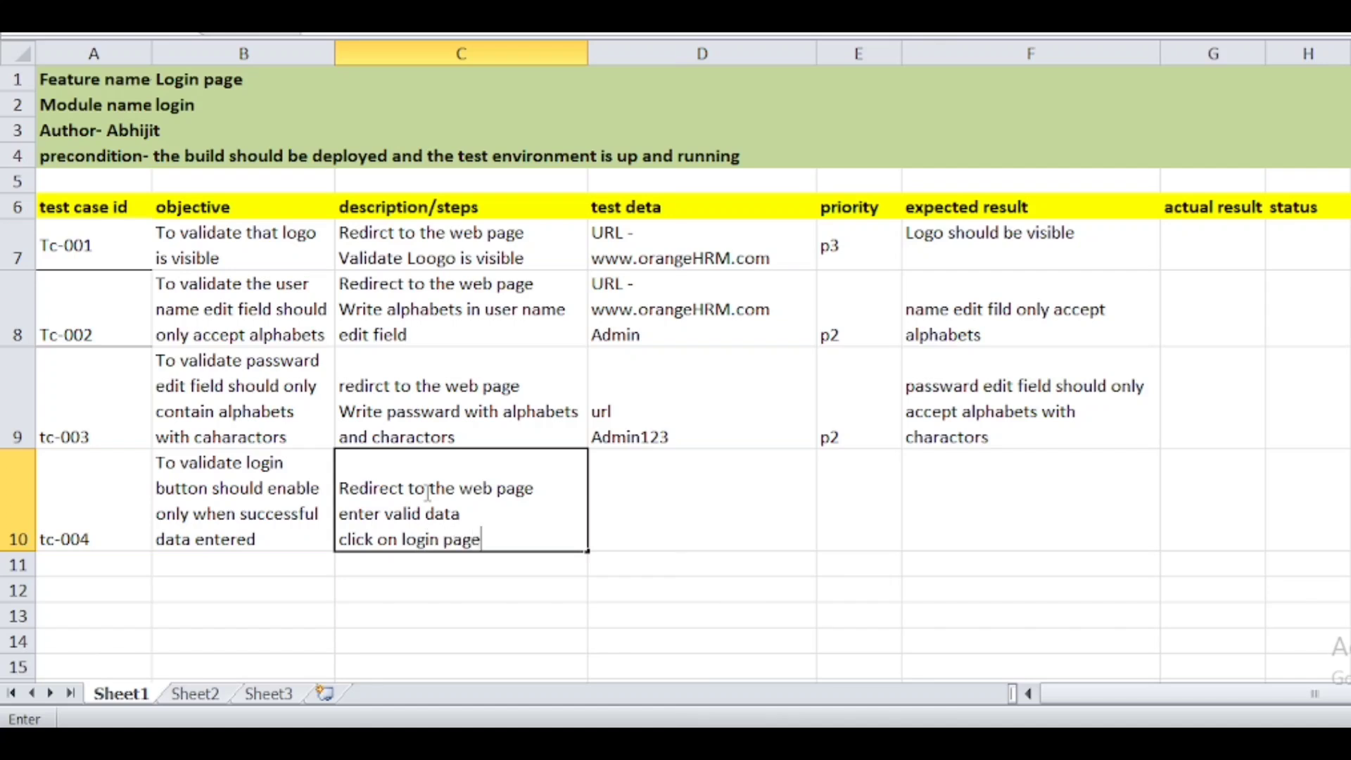
pyautogui.click(693, 547)
pyautogui.hotkey('alt', 'Return')
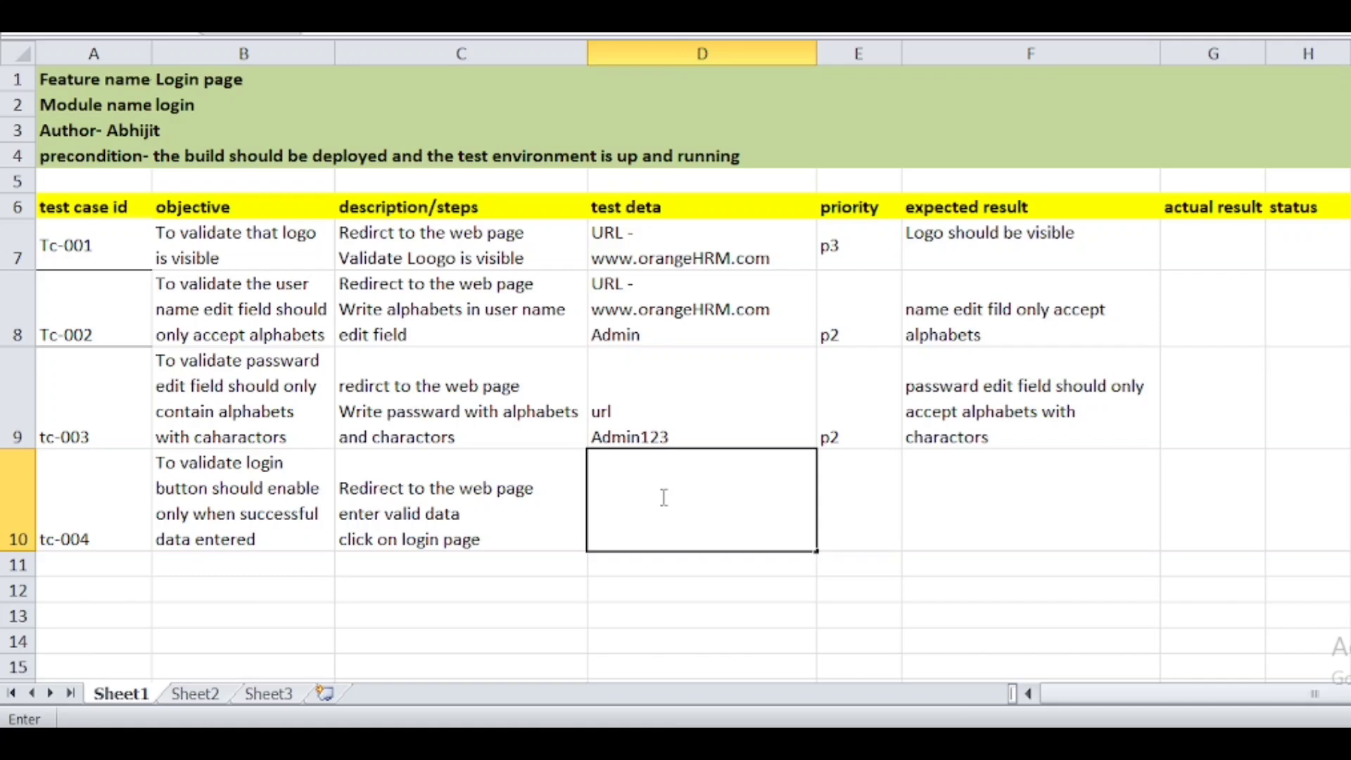
# - Fill tc-004's test data in D10 as three lines: url, user name, passward
pyautogui.write('url')
pyautogui.hotkey('alt', 'Return')
pyautogui.write('user name')
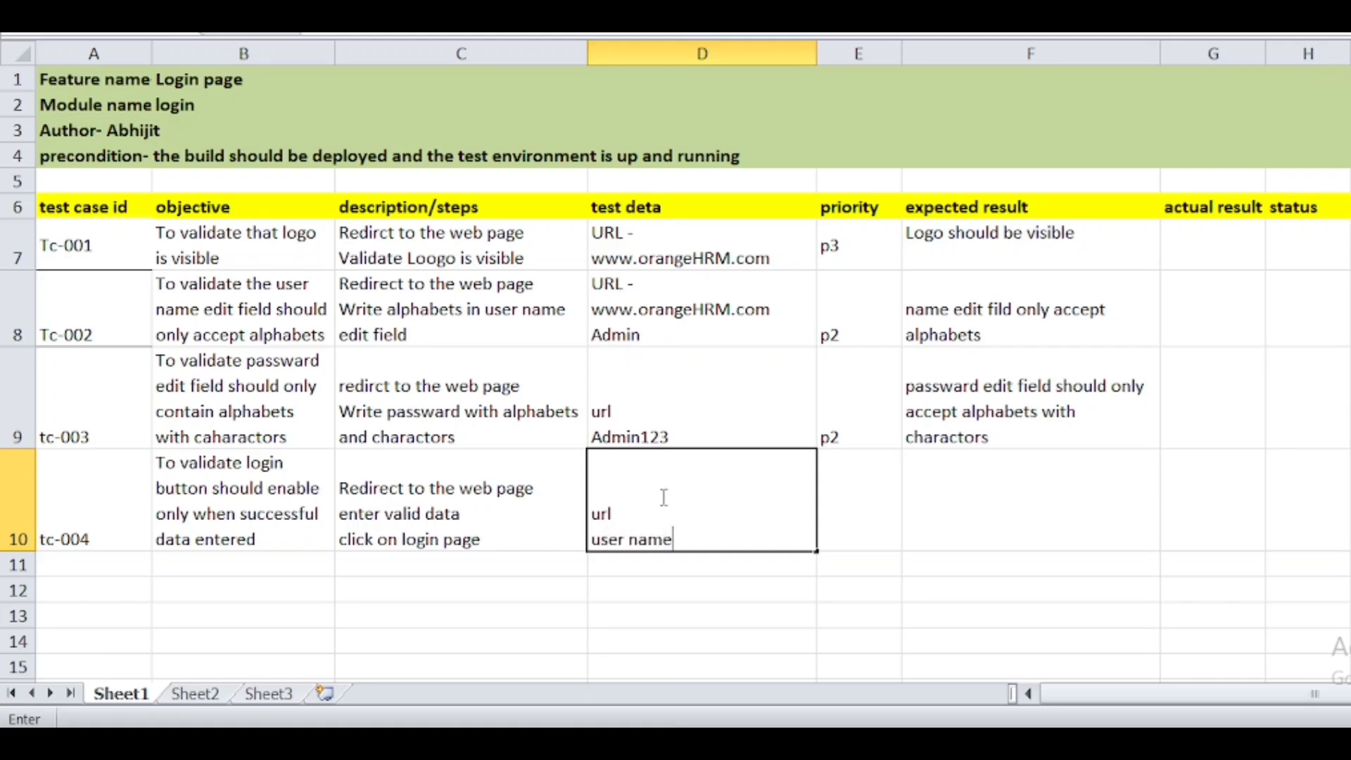
pyautogui.hotkey('alt', 'Return')
pyautogui.write('pass')
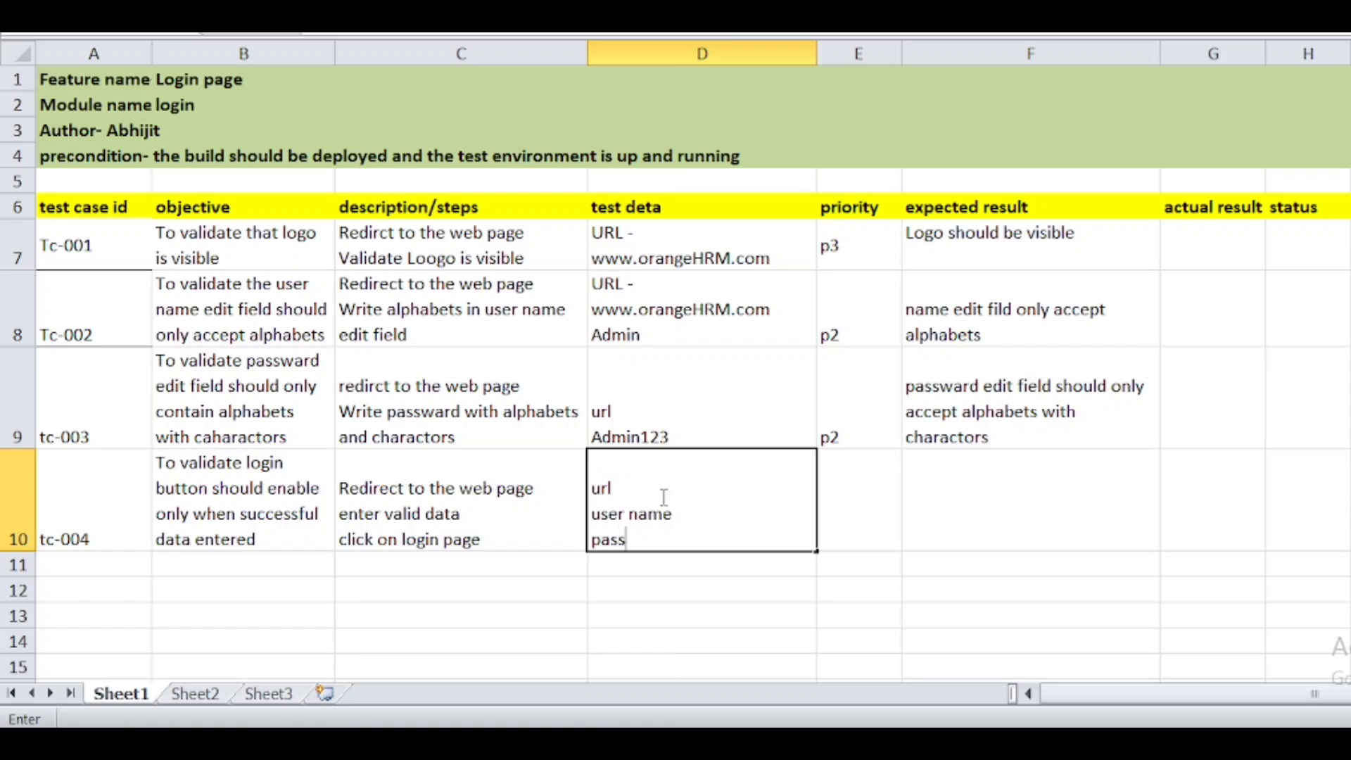
pyautogui.write('ward')
# - Give tc-004 priority p2 and expected result 'login button is enabled only when data is entered'
pyautogui.click(862, 485)
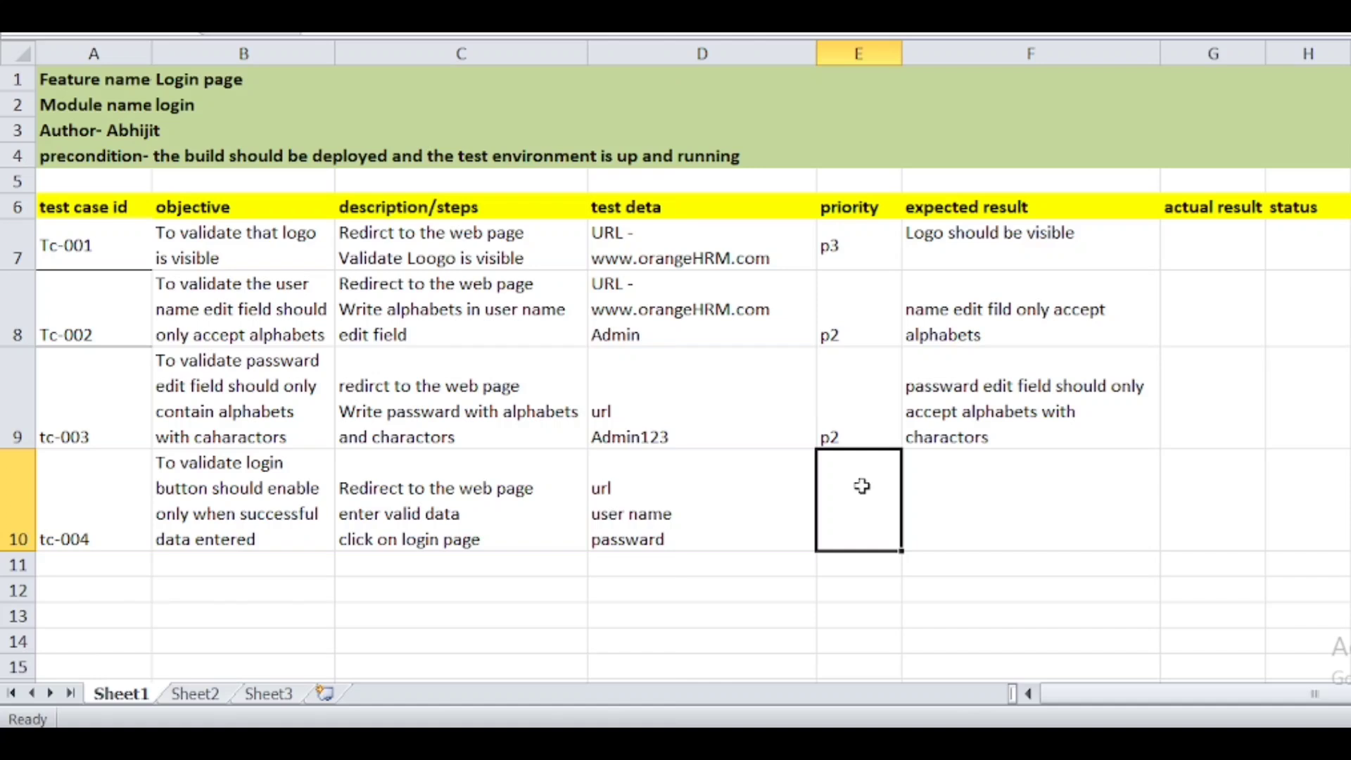
pyautogui.write('p2')
pyautogui.click(918, 499)
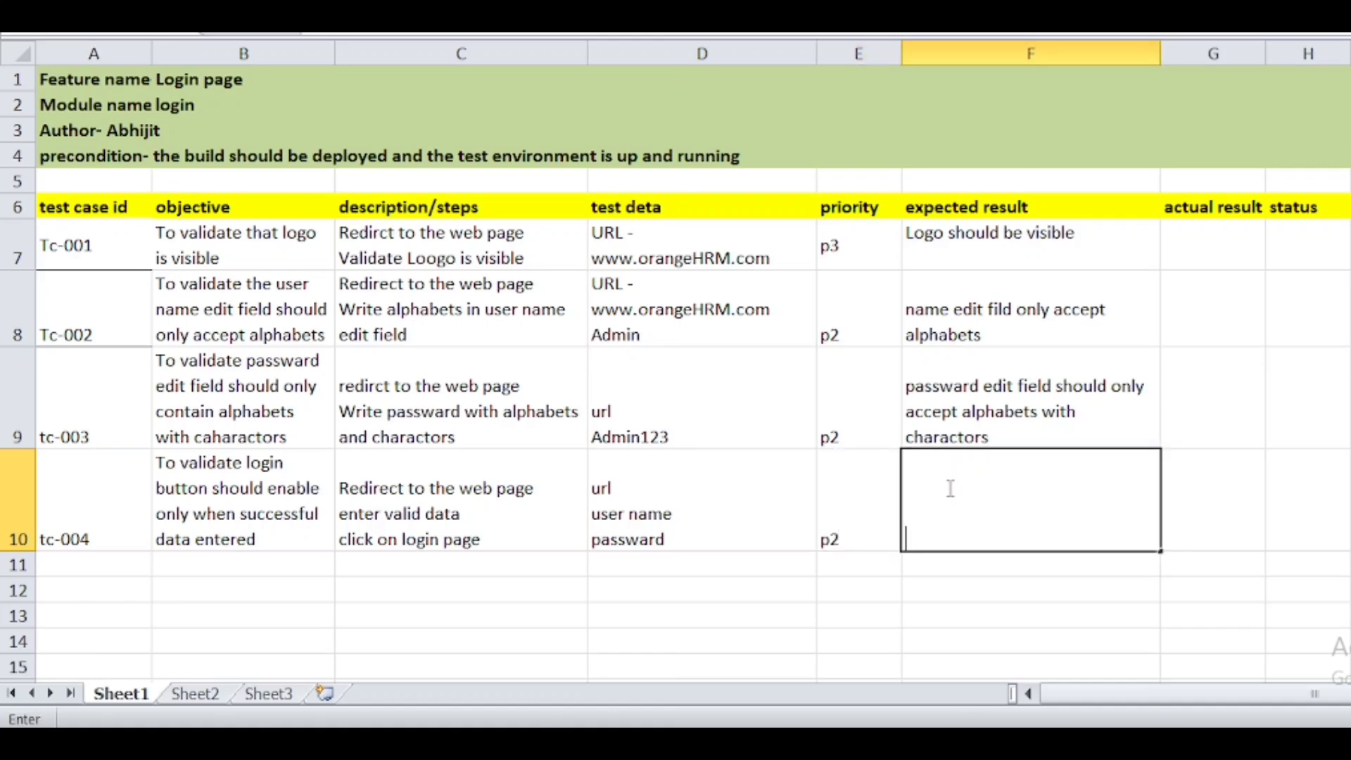
pyautogui.write('login button is enabled only when data is e')
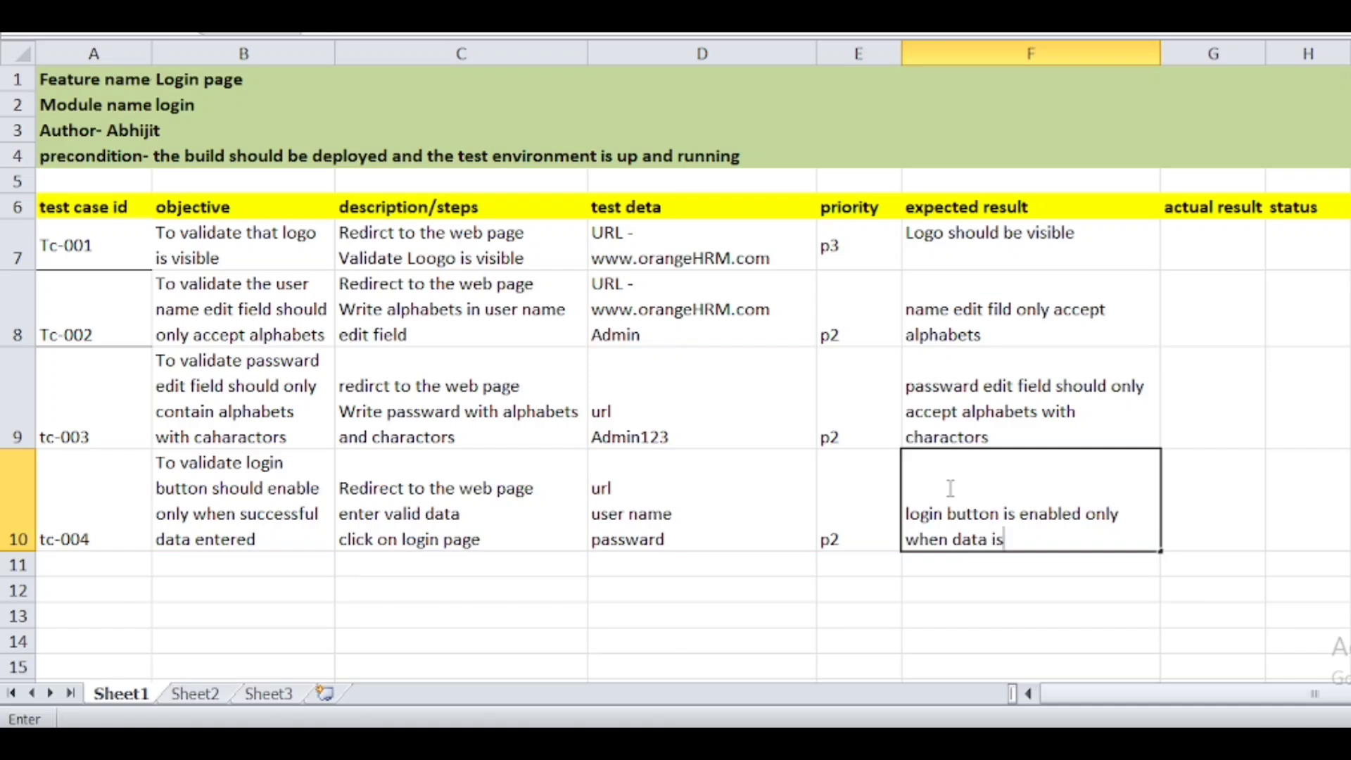
pyautogui.write('ntered')
pyautogui.click(1244, 491)
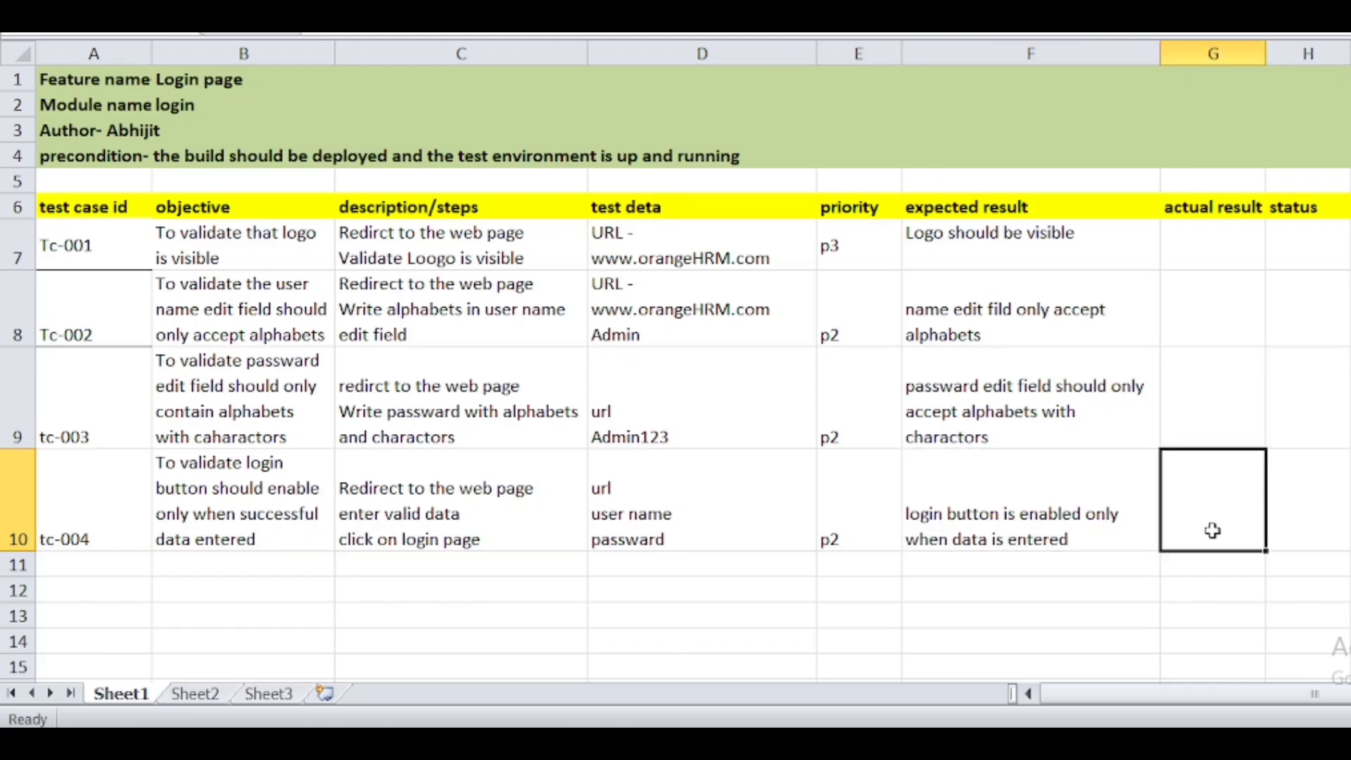
pyautogui.hotkey('alt', 'Tab')
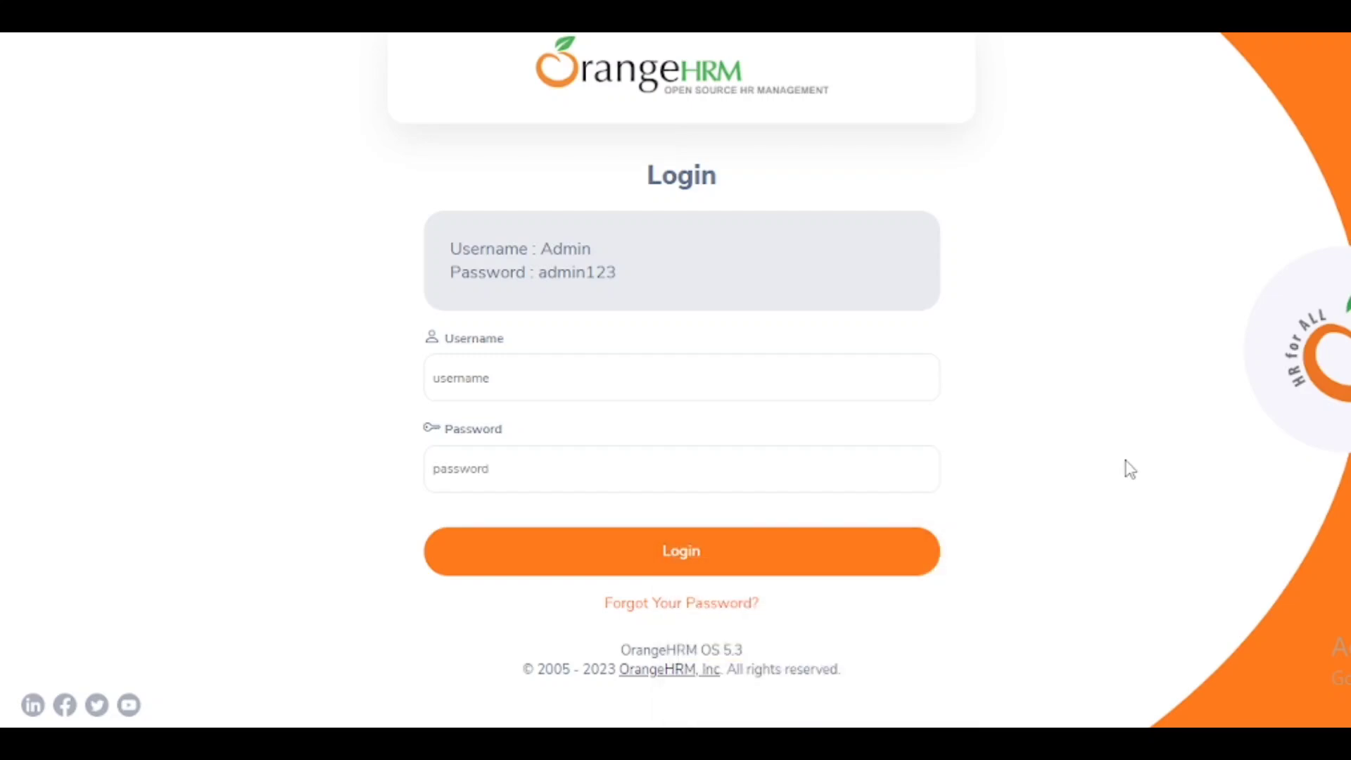
# - Return from the OrangeHRM login page to the Excel test case sheet
pyautogui.hotkey('alt', 'Tab')
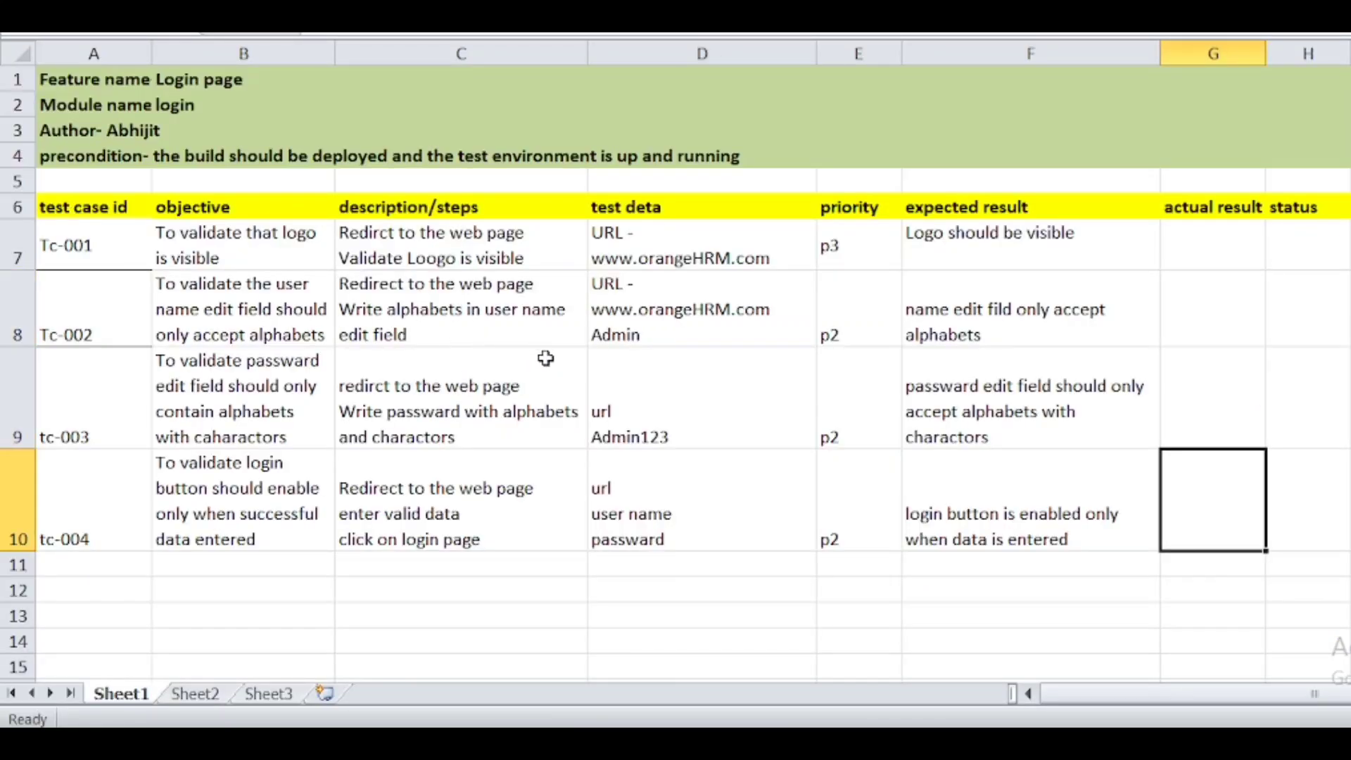
# - Enter the new test case ID Tc-005 in A11
pyautogui.click(119, 560)
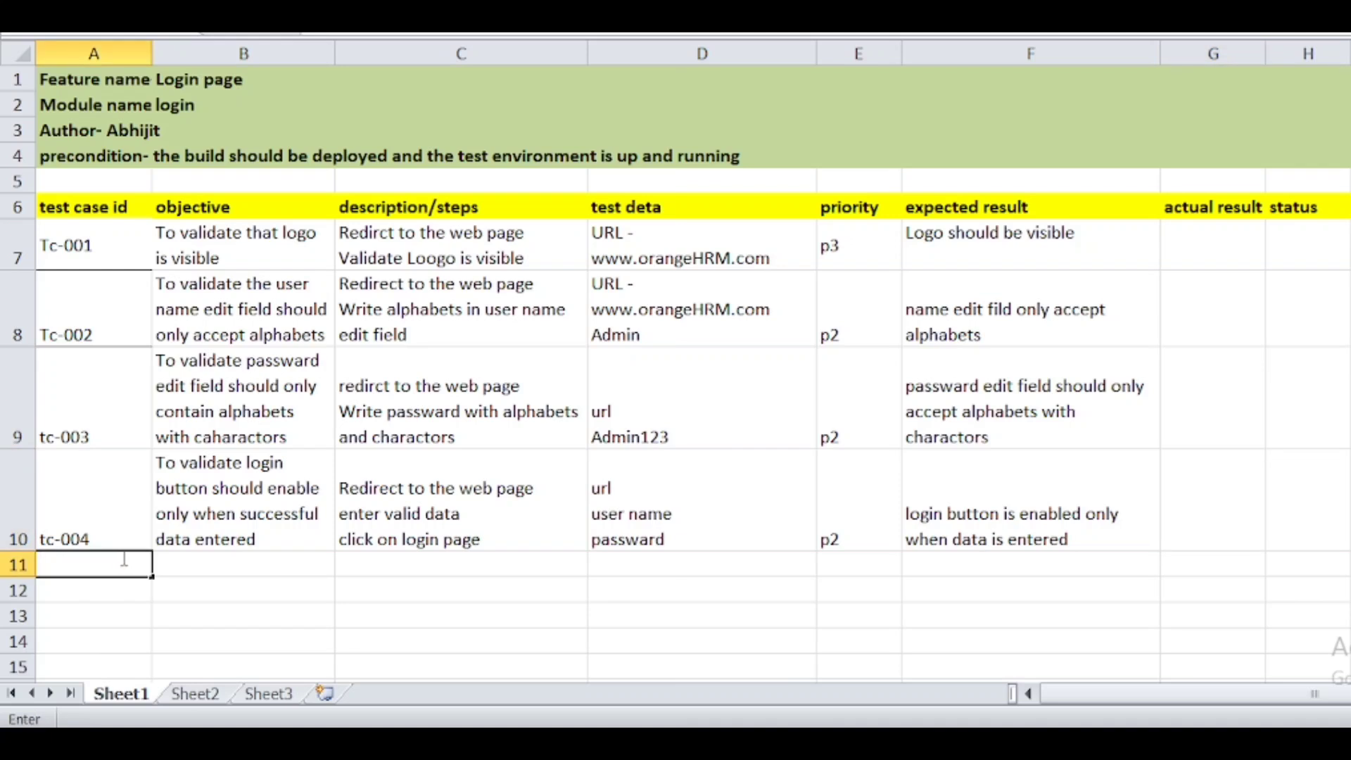
pyautogui.write('Tc-005')
pyautogui.click(184, 564)
# - Type Tc-005's two-line objective 'to validate user name with charectors' in B11
pyautogui.write('enter')
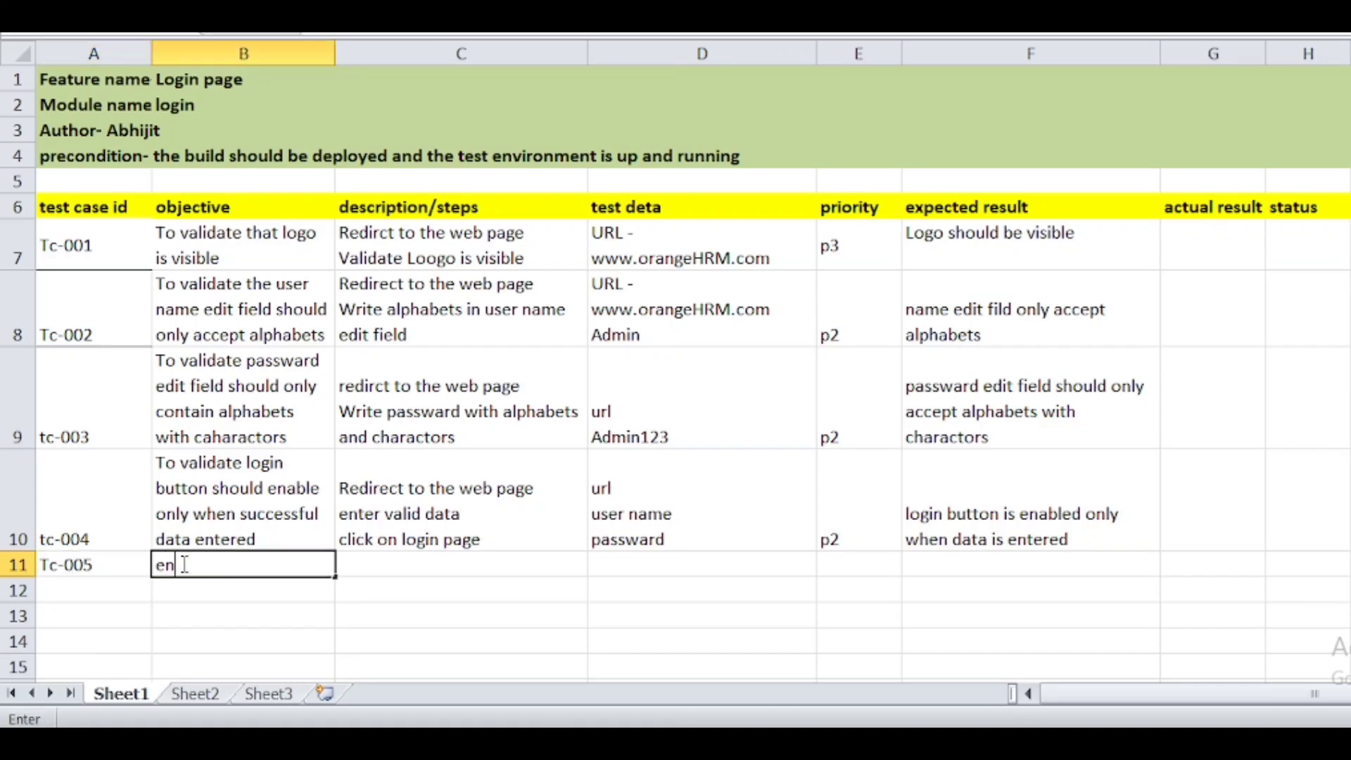
pyautogui.press('BackSpace')
pyautogui.press('BackSpace')
pyautogui.press('BackSpace')
pyautogui.press('BackSpace')
pyautogui.press('BackSpace')
pyautogui.write('to valdi')
pyautogui.press('BackSpace')
pyautogui.press('BackSpace')
pyautogui.write('idate user name withy b')
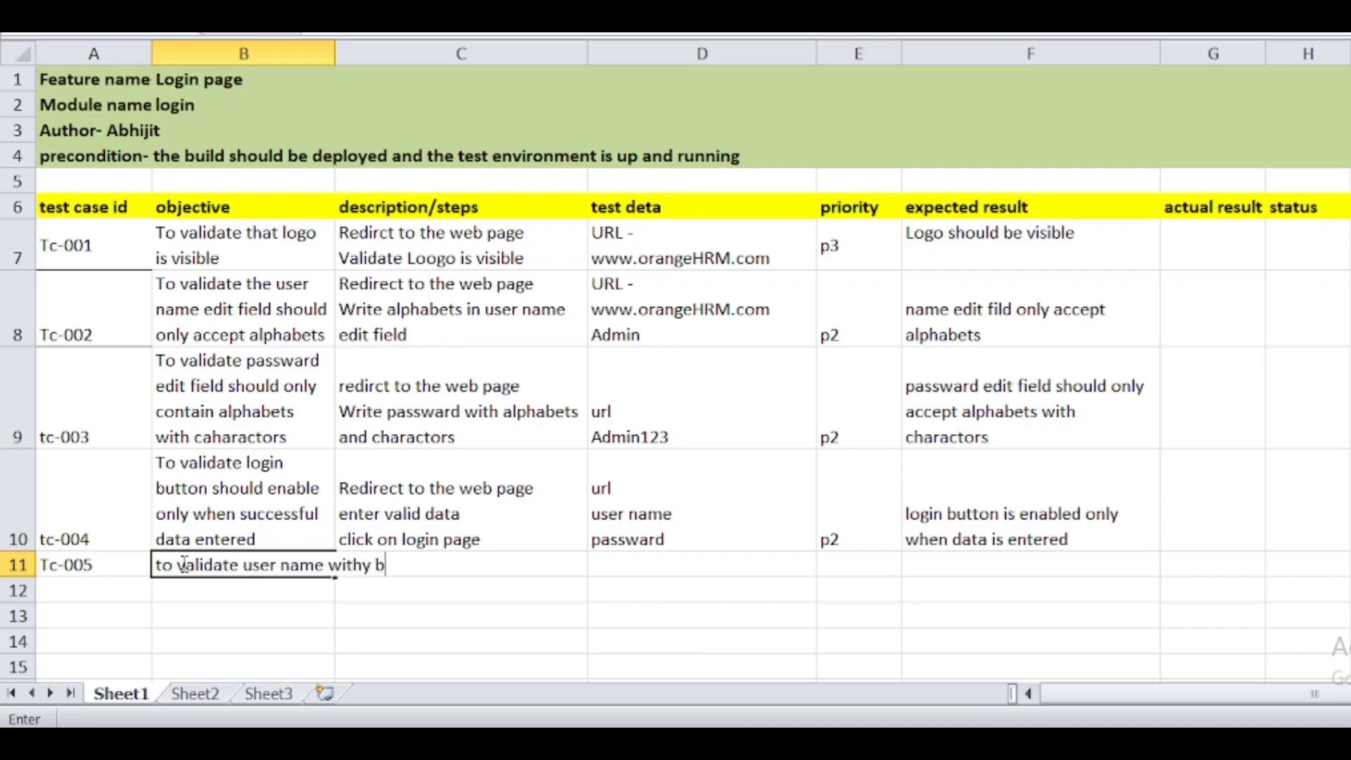
pyautogui.press('BackSpace')
pyautogui.press('BackSpace')
pyautogui.press('BackSpace')
pyautogui.press('BackSpace')
pyautogui.press('BackSpace')
pyautogui.press('BackSpace')
pyautogui.press('BackSpace')
pyautogui.hotkey('alt', 'Return')
pyautogui.write('w')
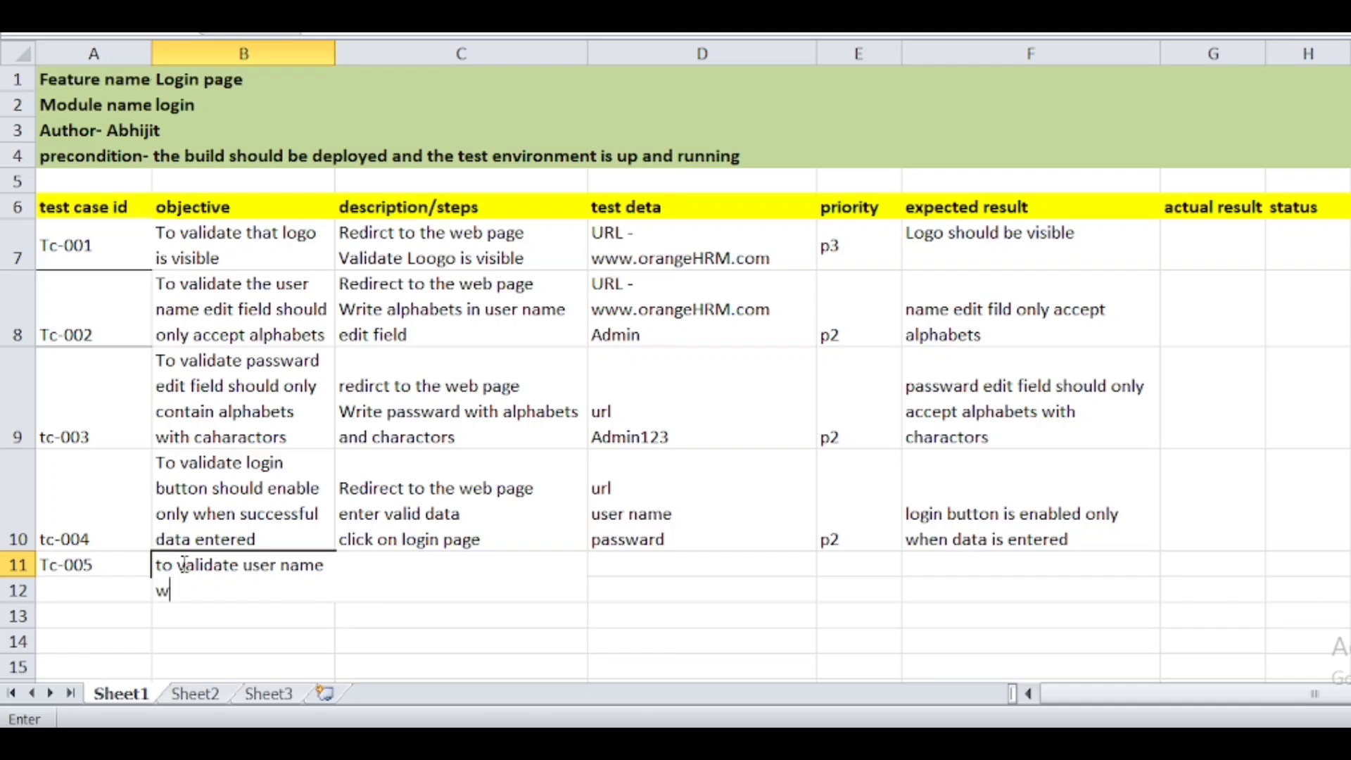
pyautogui.write('ith charectors')
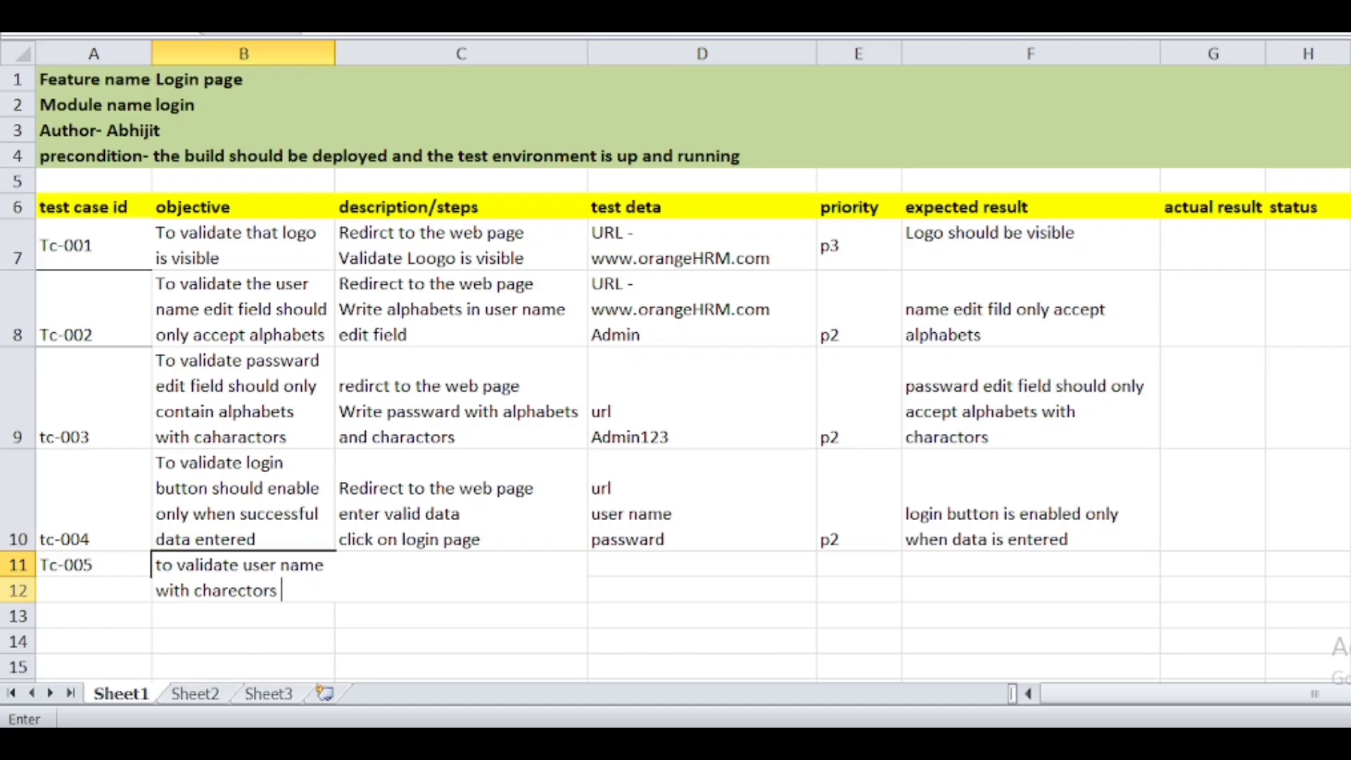
pyautogui.click(23, 563)
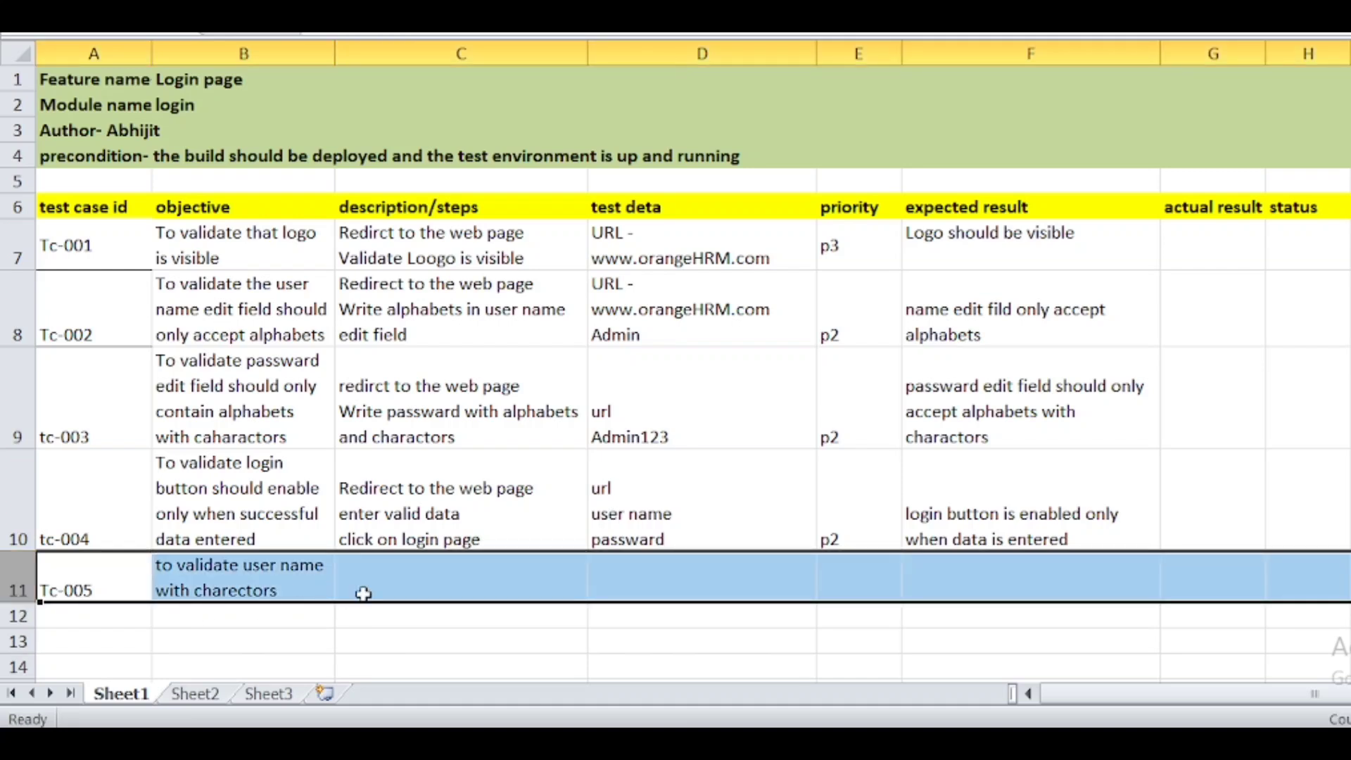
pyautogui.doubleClick(389, 587)
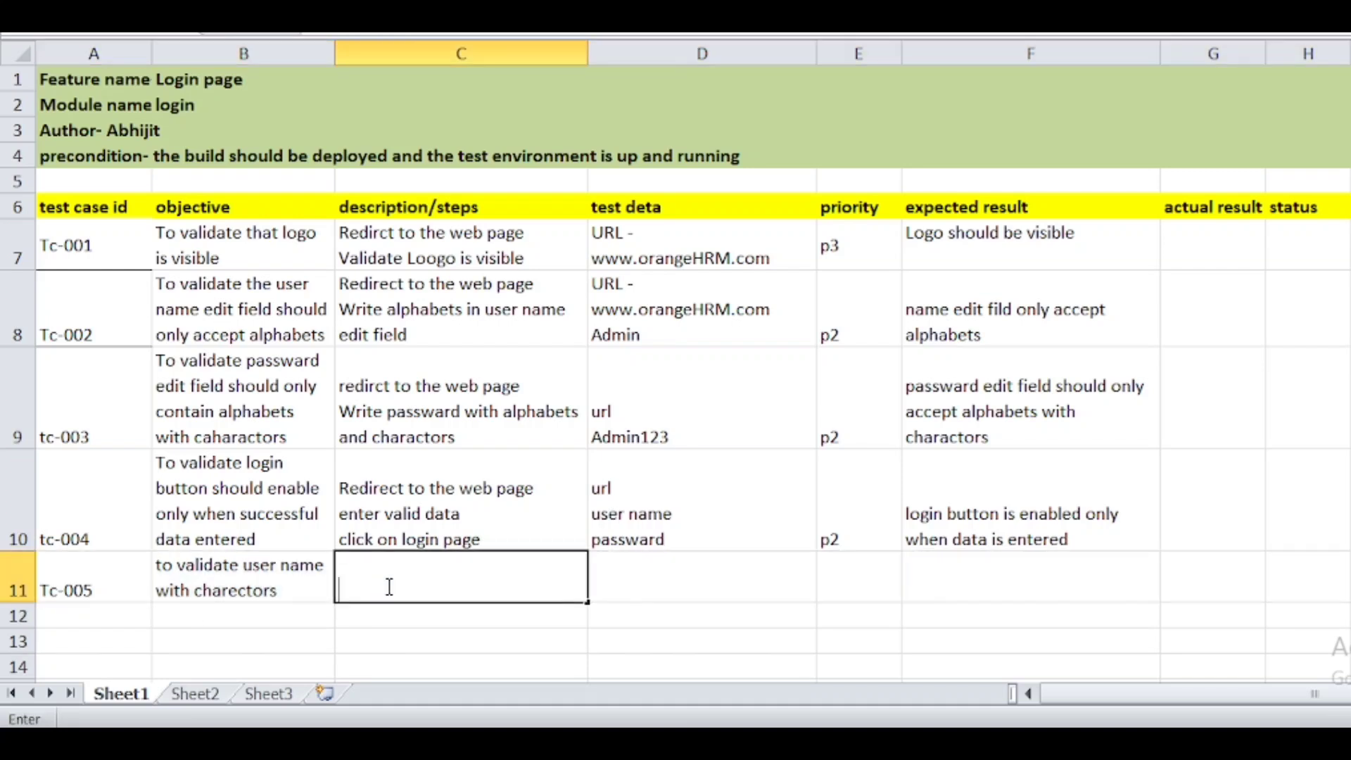
# - Give Tc-005 test data 'ad123' in D11 and type its expected result 'not accepted' in F11
pyautogui.doubleClick(648, 581)
pyautogui.write('ad123')
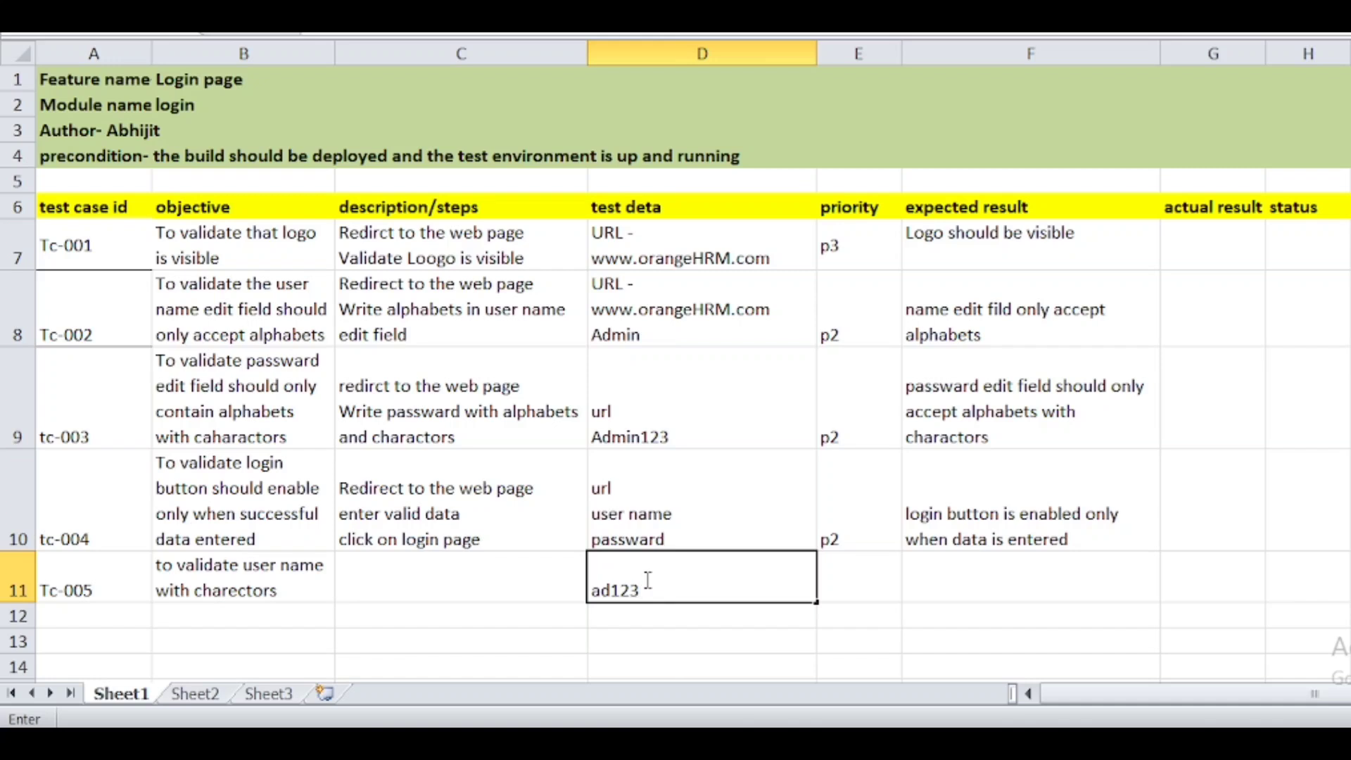
pyautogui.click(854, 575)
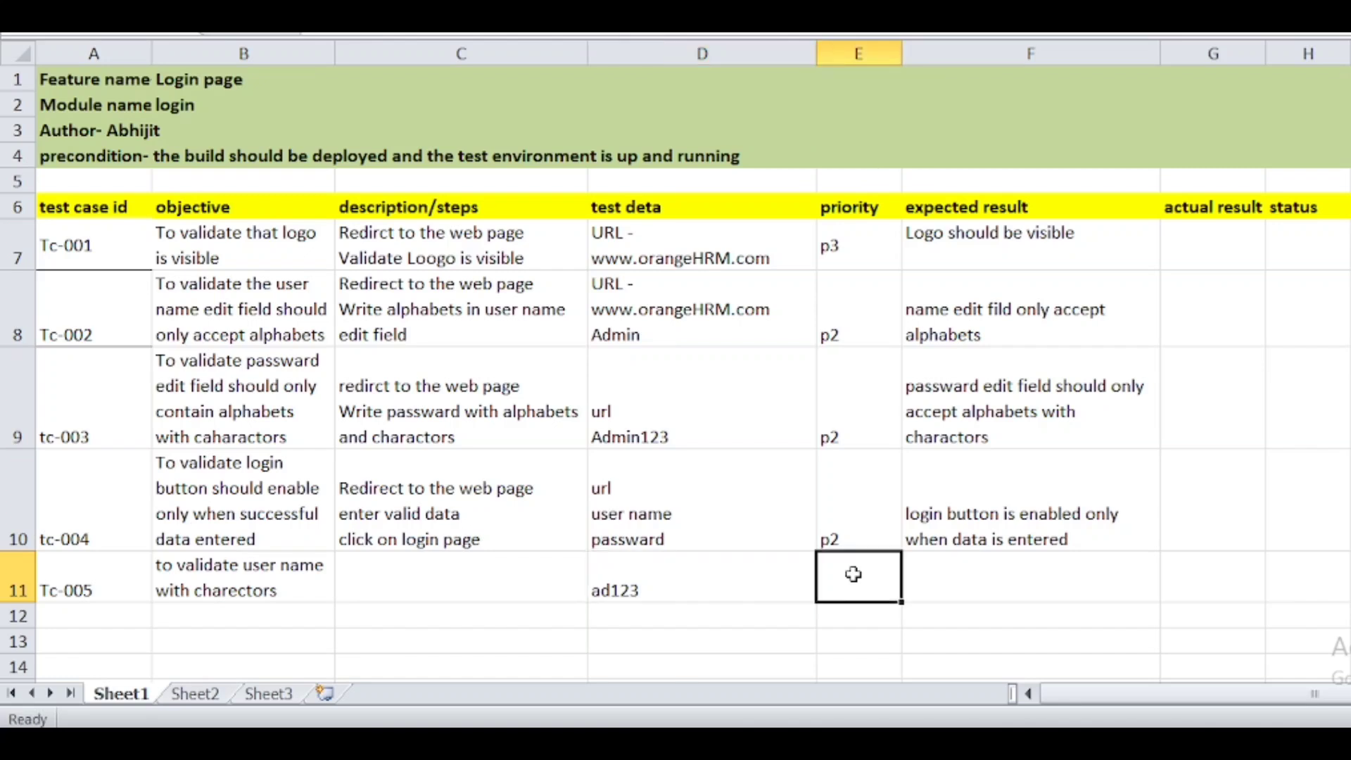
pyautogui.click(941, 567)
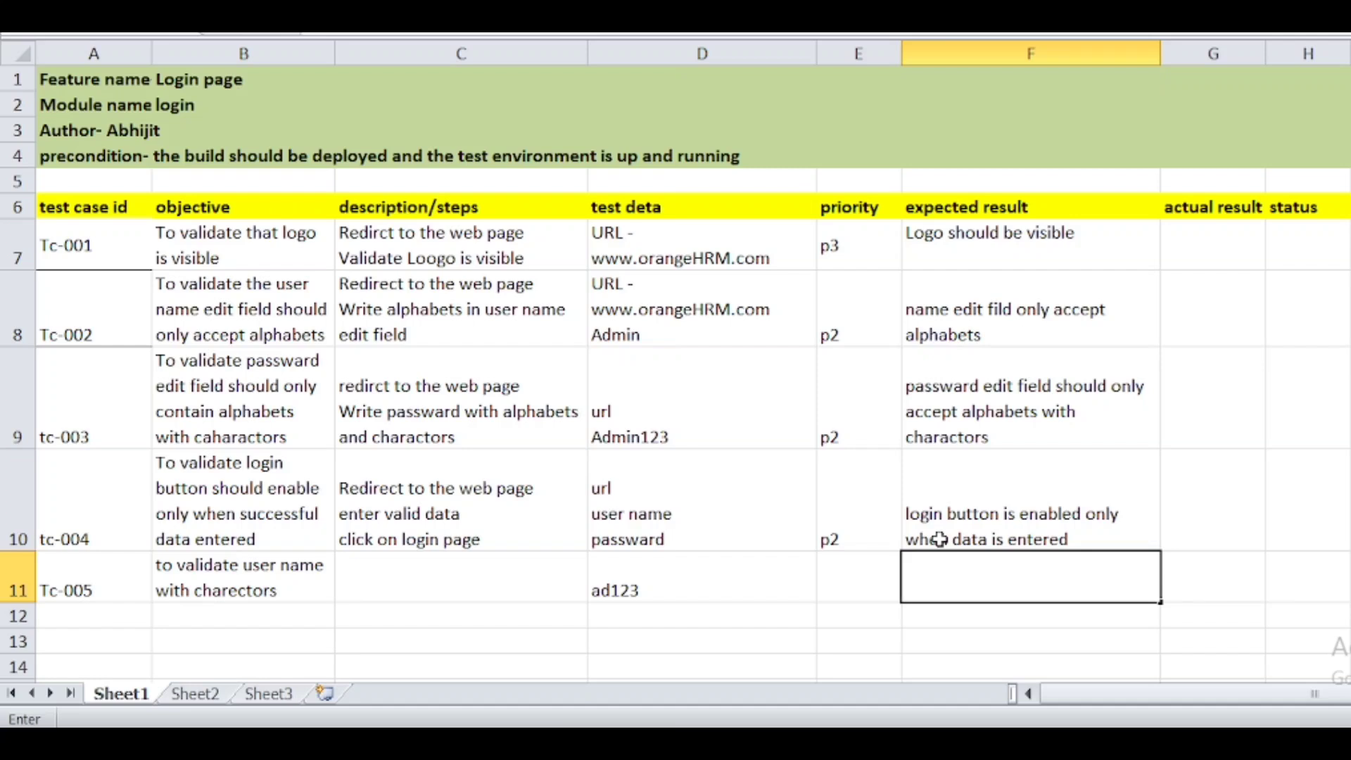
pyautogui.write('no t accepted')
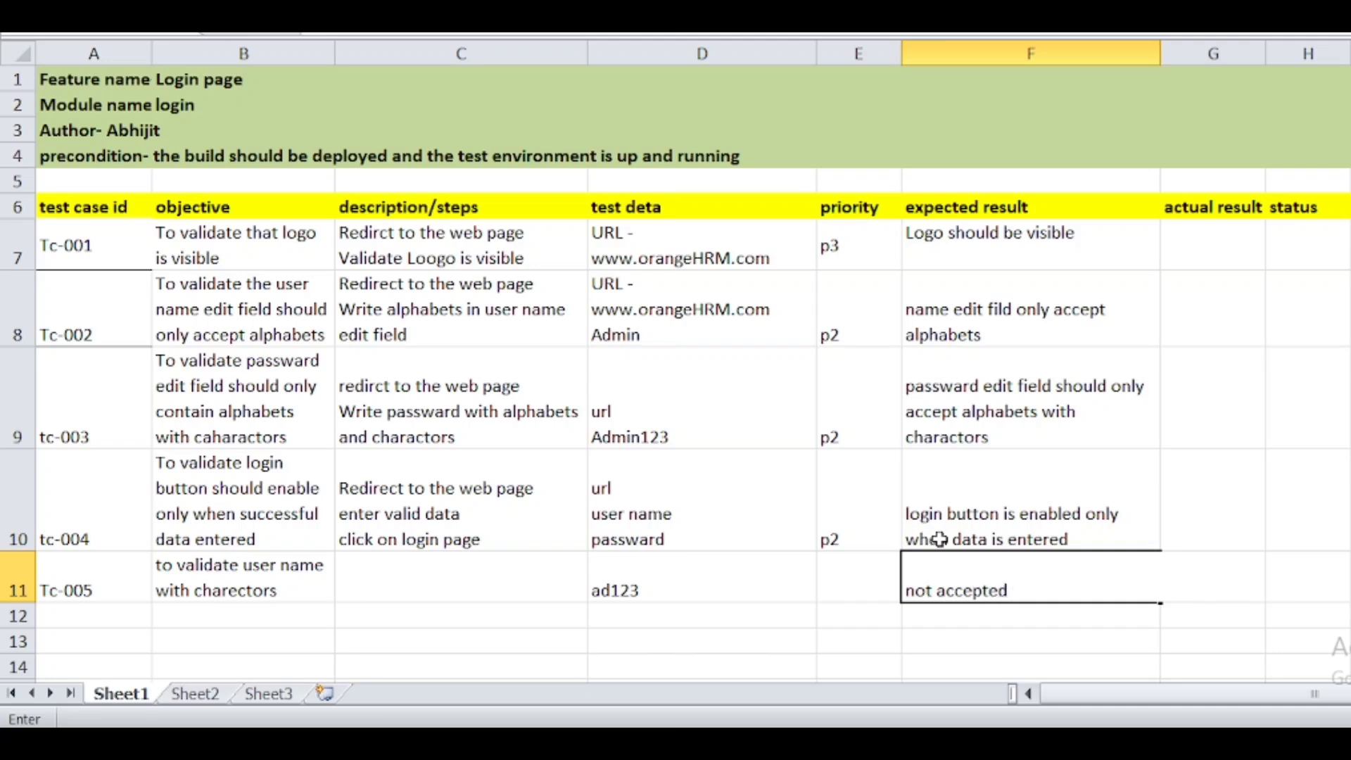
# - Commit Tc-005's expected result, review rows 7 to 11 by selecting them, and switch to OrangeHRM
pyautogui.scroll(-2, 743, 515)
pyautogui.scroll(1, 774, 496)
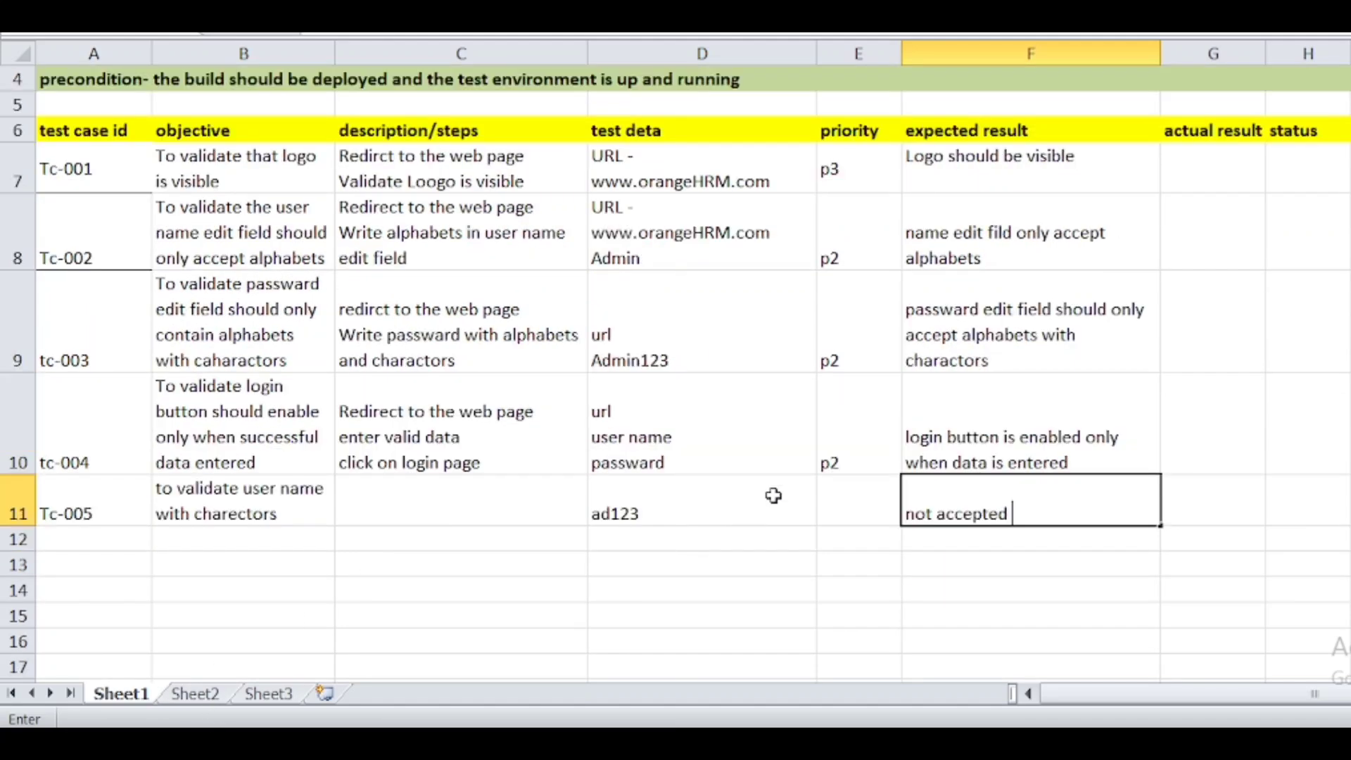
pyautogui.moveTo(317, 329); pyautogui.dragTo(1007, 388)
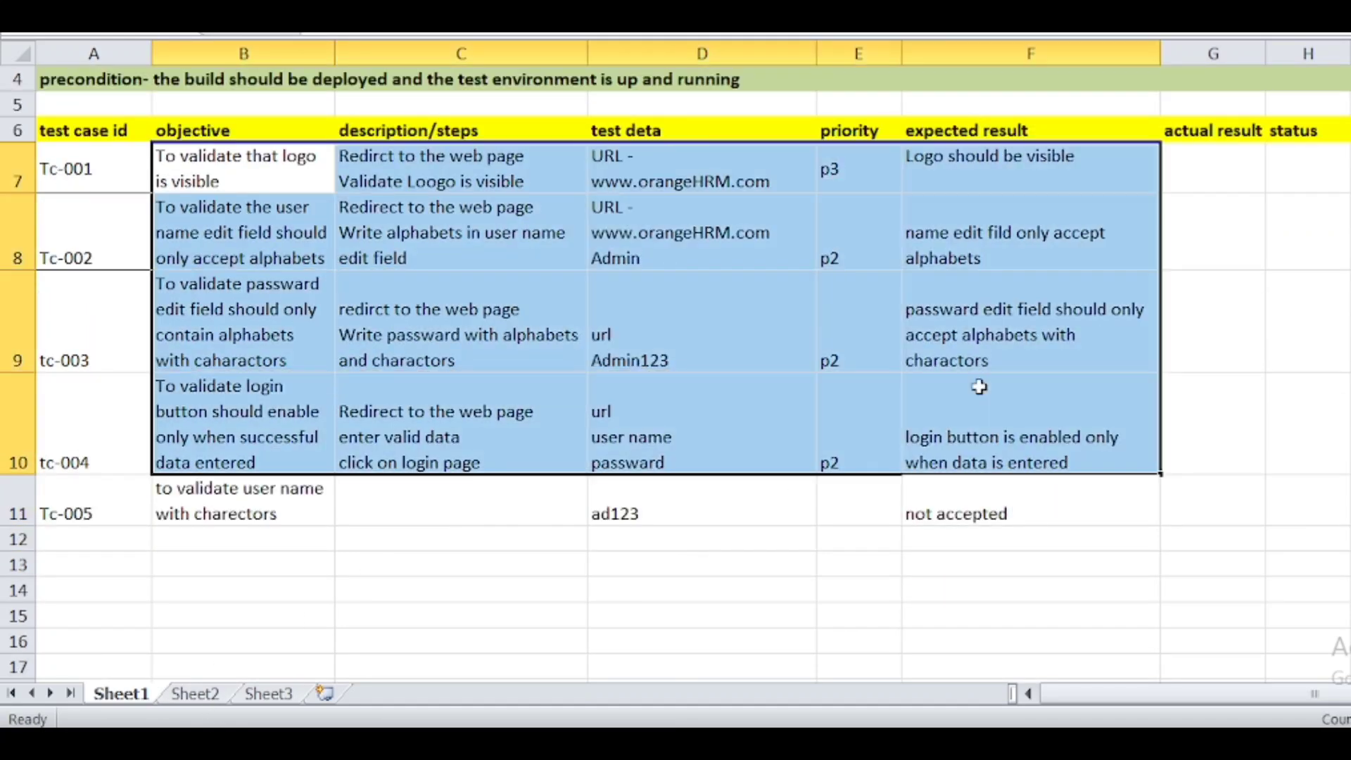
pyautogui.click(1200, 343)
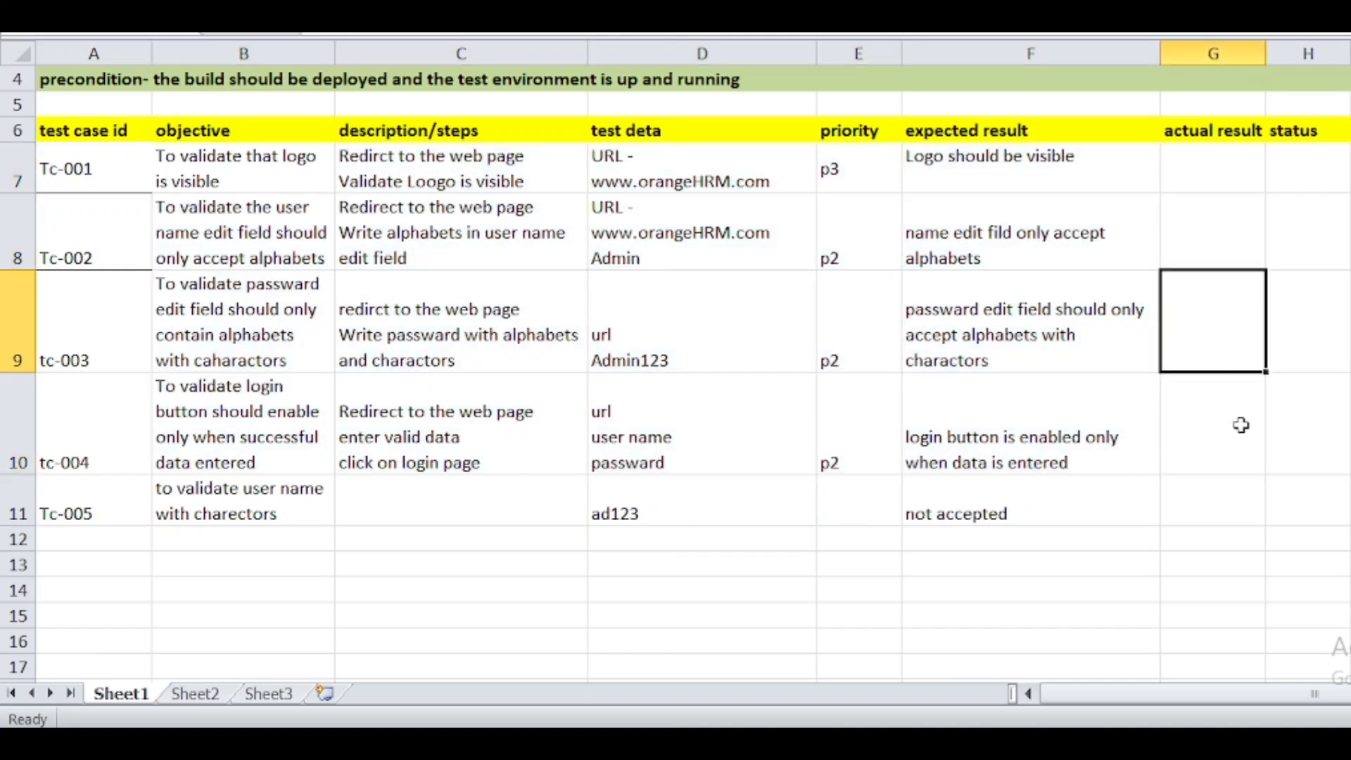
pyautogui.moveTo(45, 513); pyautogui.dragTo(1020, 512)
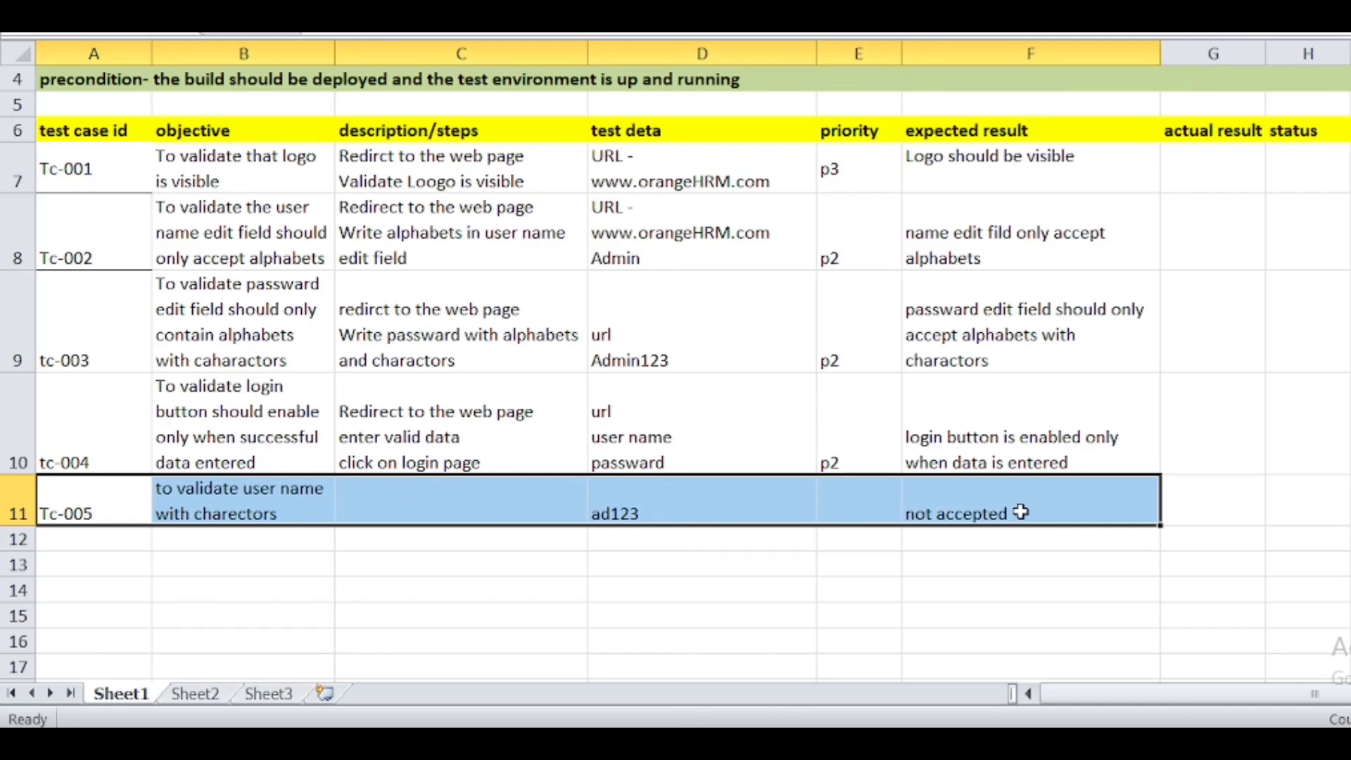
pyautogui.click(1342, 423)
pyautogui.hotkey('alt', 'Tab')
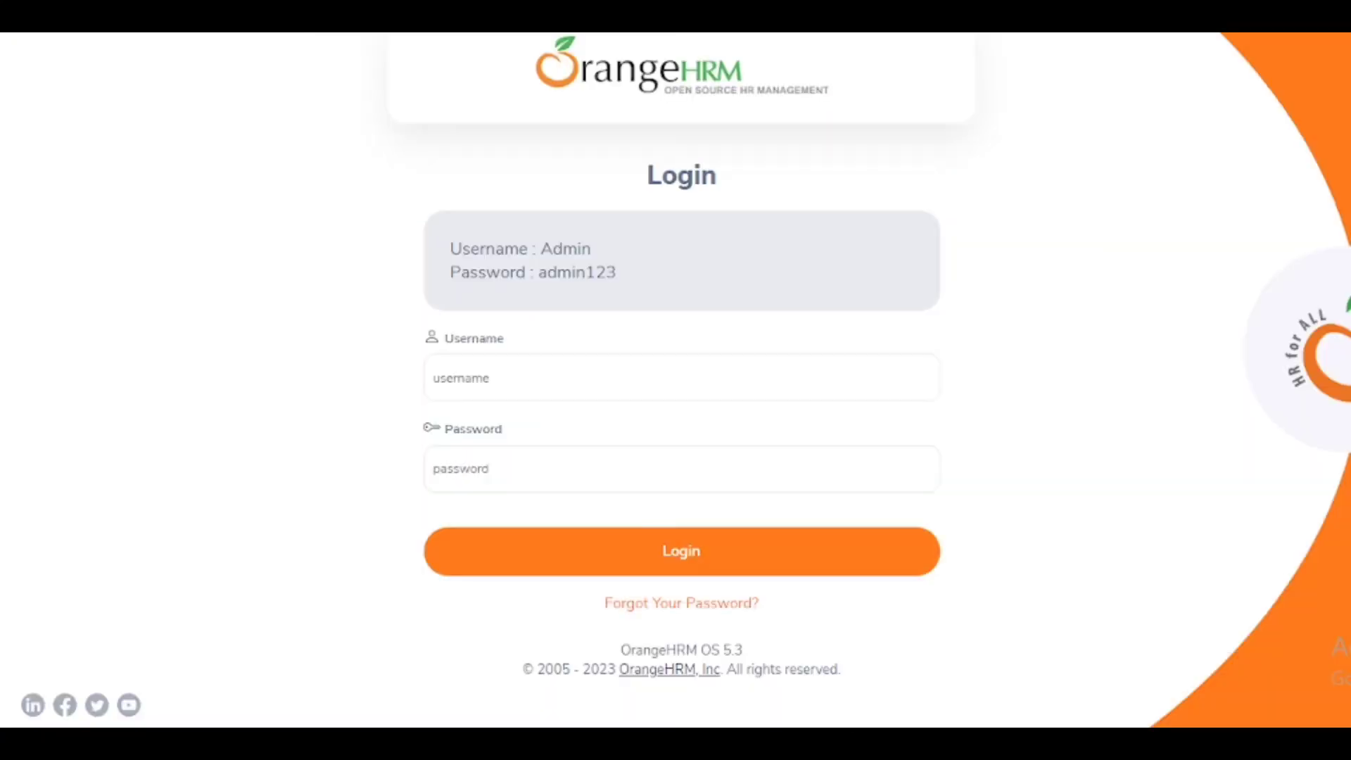